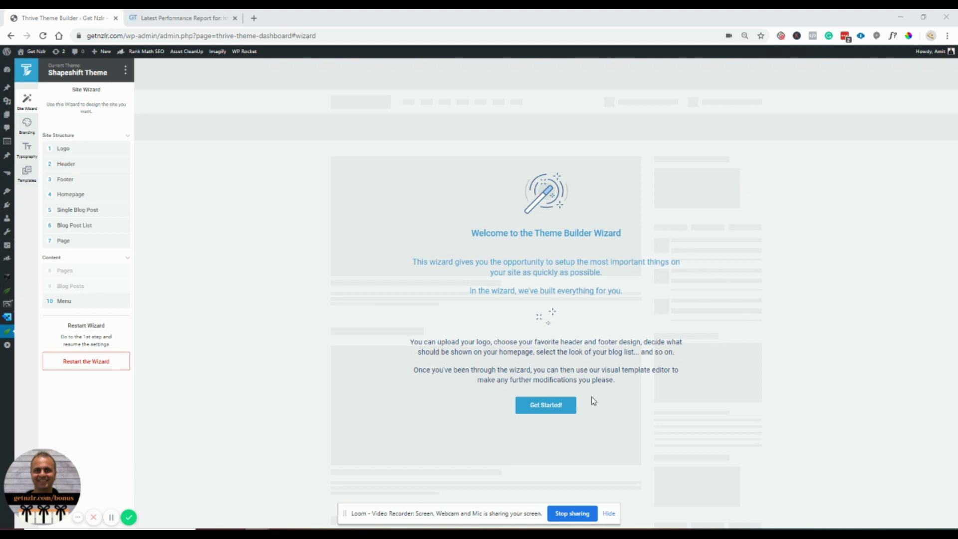
Step: Open the Site Wizard tab to show the Shapeshift Theme's ten-step welcome screen
{"action": "left_click", "coordinate": [608, 514]}
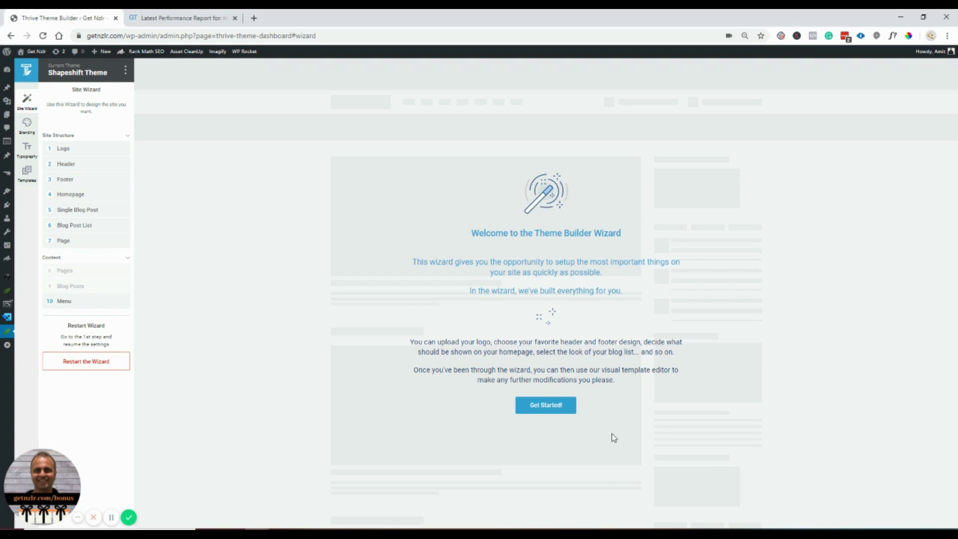
{"action": "left_click", "coordinate": [192, 19]}
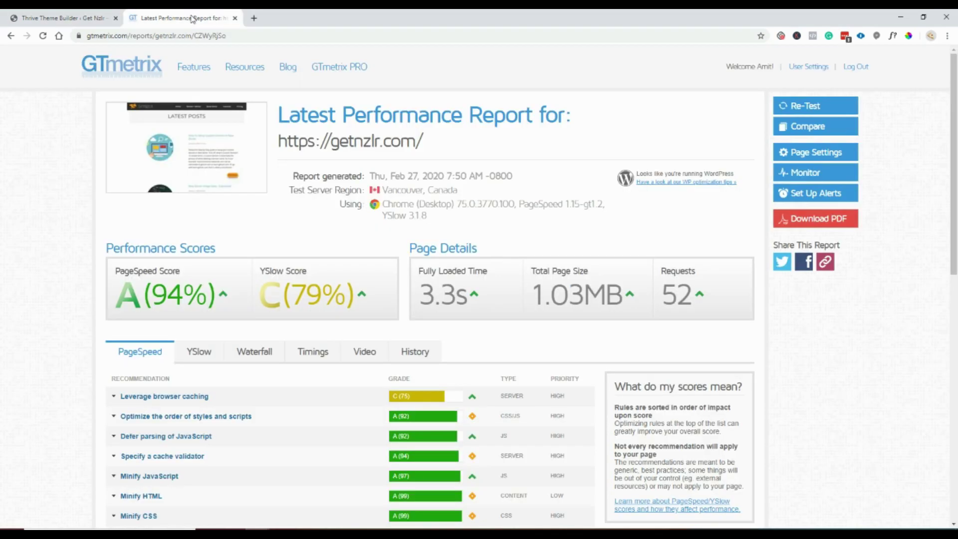
{"action": "left_click_drag", "start_coordinate": [466, 291], "coordinate": [412, 285]}
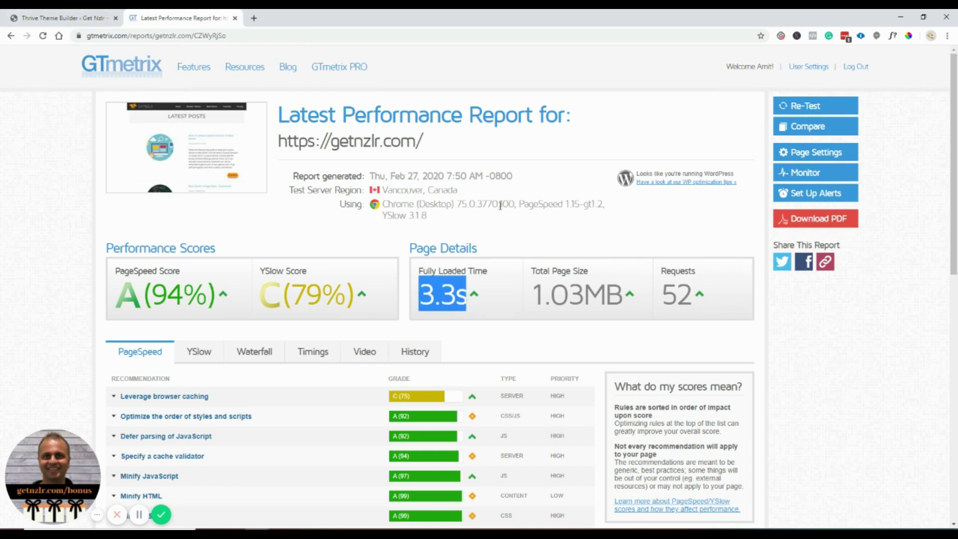
{"action": "left_click", "coordinate": [23, 13]}
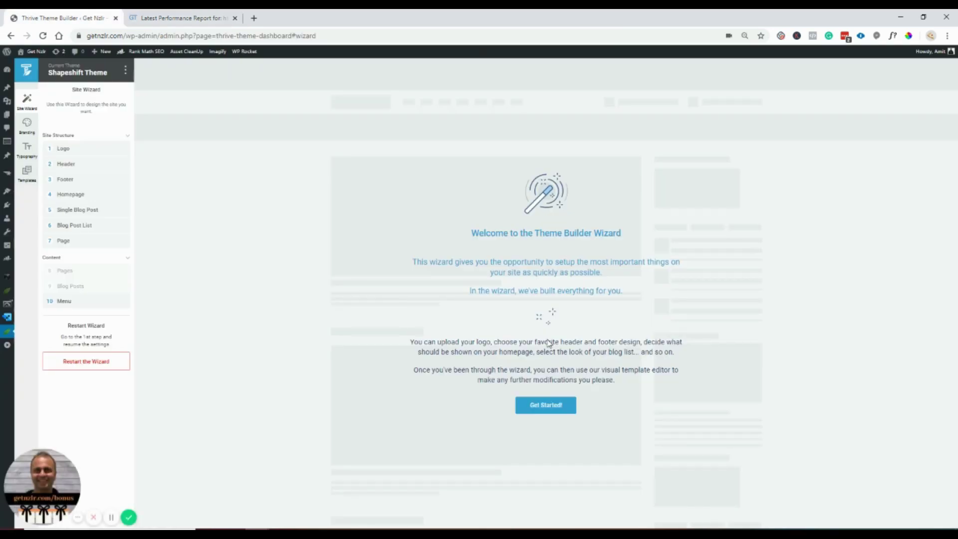
Step: Start the site setup wizard and keep the existing logo unchanged
{"action": "left_click", "coordinate": [550, 409]}
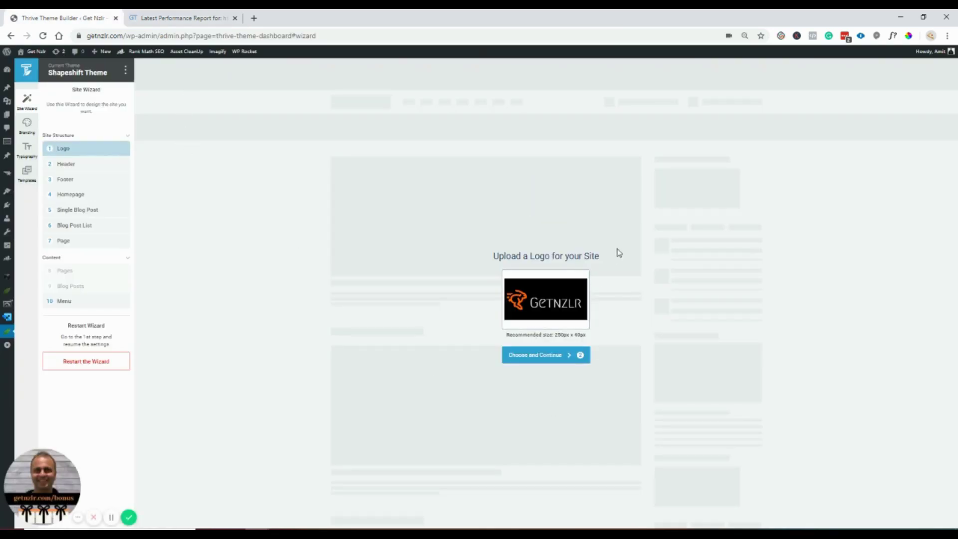
{"action": "left_click", "coordinate": [562, 290]}
{"action": "key", "text": "Escape"}
{"action": "left_click", "coordinate": [535, 357]}
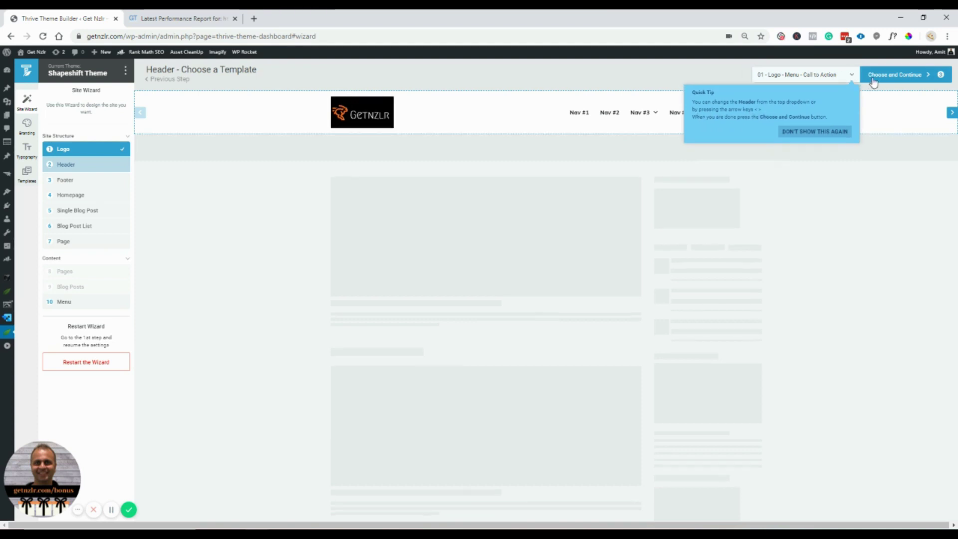
Step: Apply the Logo - Burger - 01 header design
{"action": "left_click", "coordinate": [730, 119]}
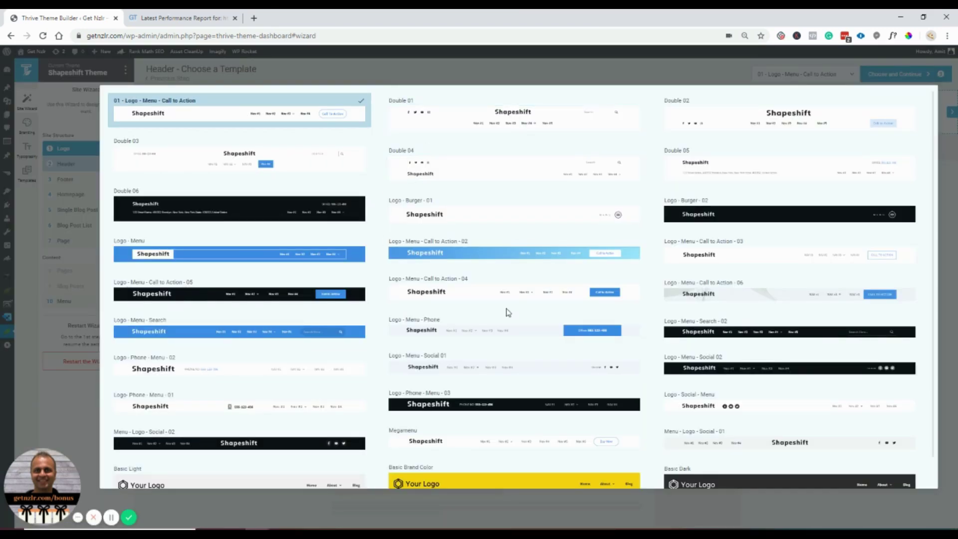
{"action": "scroll", "coordinate": [508, 313], "scroll_direction": "down", "scroll_amount": 1}
{"action": "scroll", "coordinate": [505, 312], "scroll_direction": "up", "scroll_amount": 1}
{"action": "scroll", "coordinate": [504, 313], "scroll_direction": "down", "scroll_amount": 1}
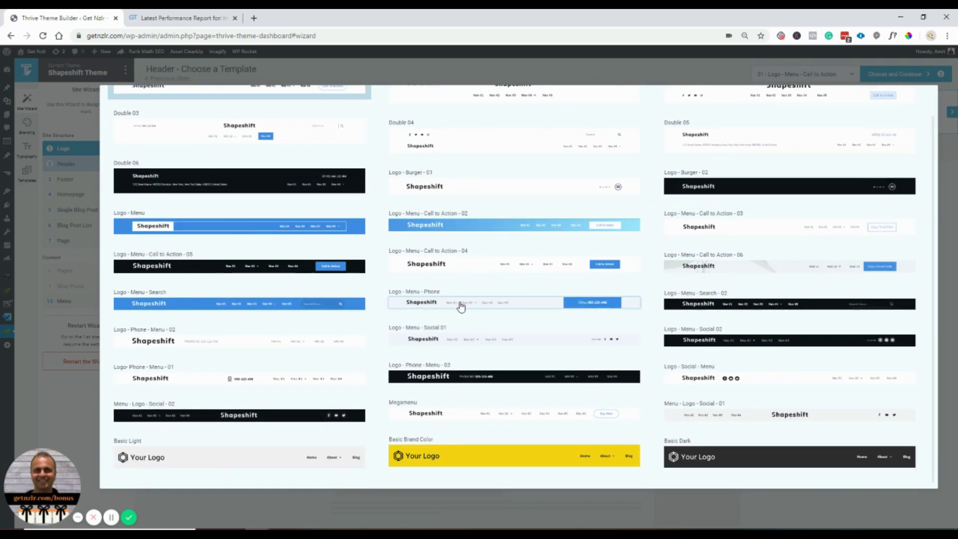
{"action": "scroll", "coordinate": [704, 317], "scroll_direction": "up", "scroll_amount": 1}
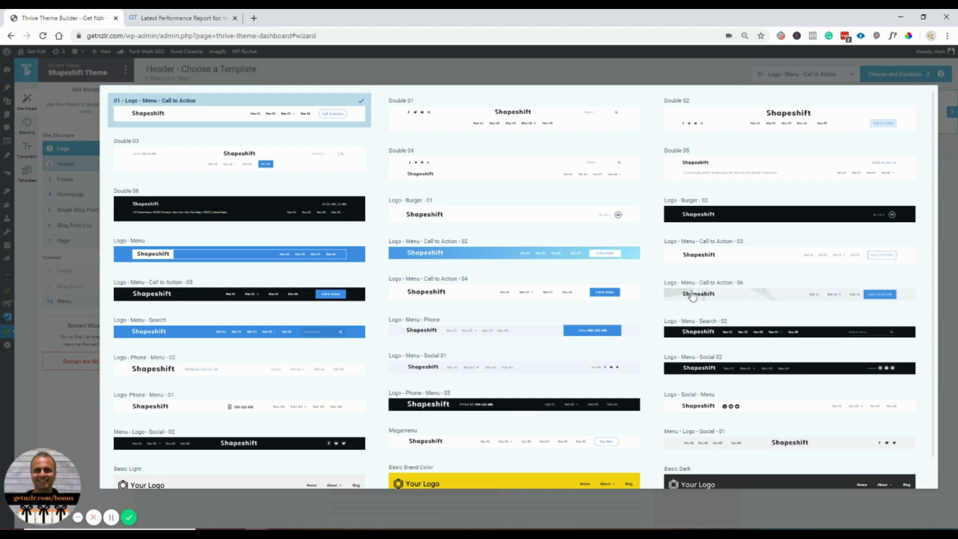
{"action": "left_click", "coordinate": [587, 221]}
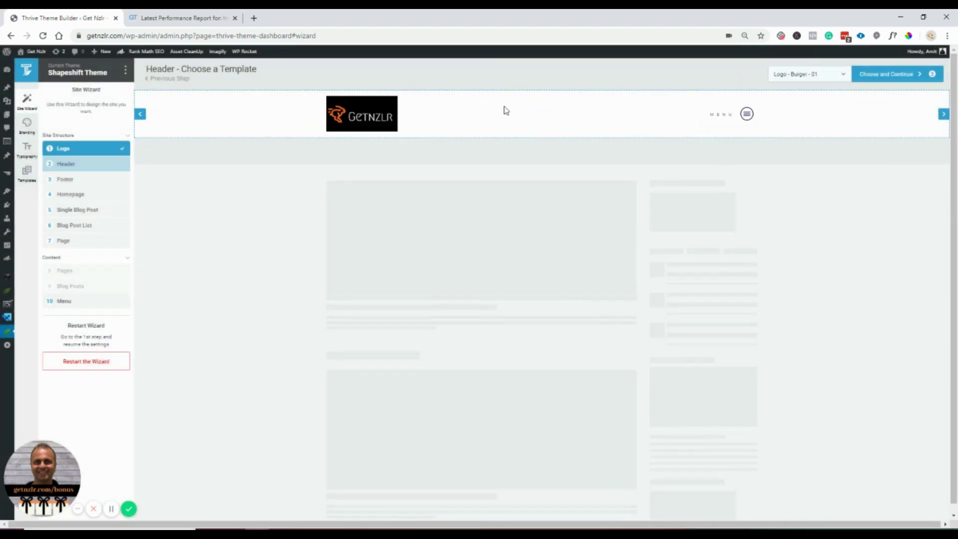
Step: Set Logo-transparent_new-Dec2019.png from the media library as the site logo and continue
{"action": "left_click", "coordinate": [364, 112]}
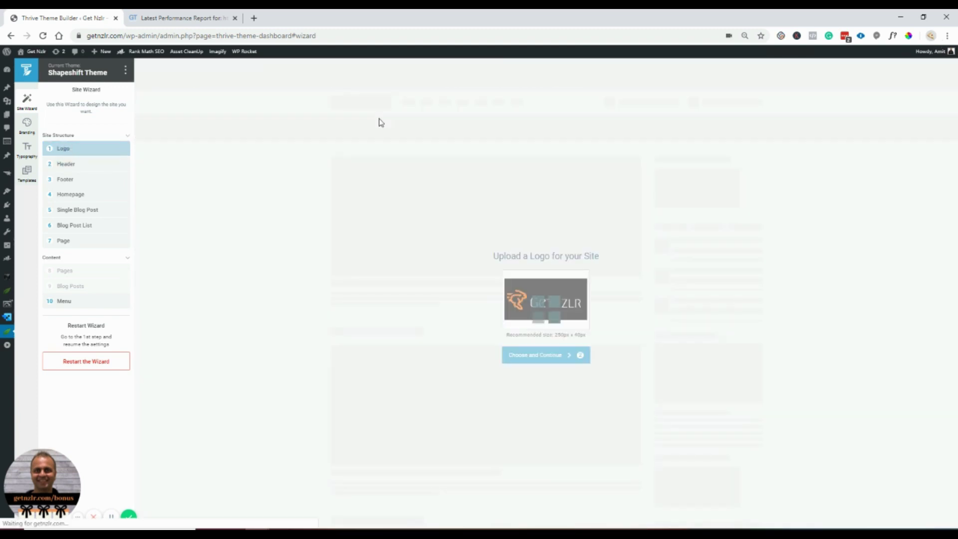
{"action": "left_click", "coordinate": [564, 310]}
{"action": "scroll", "coordinate": [287, 279], "scroll_direction": "down", "scroll_amount": 3}
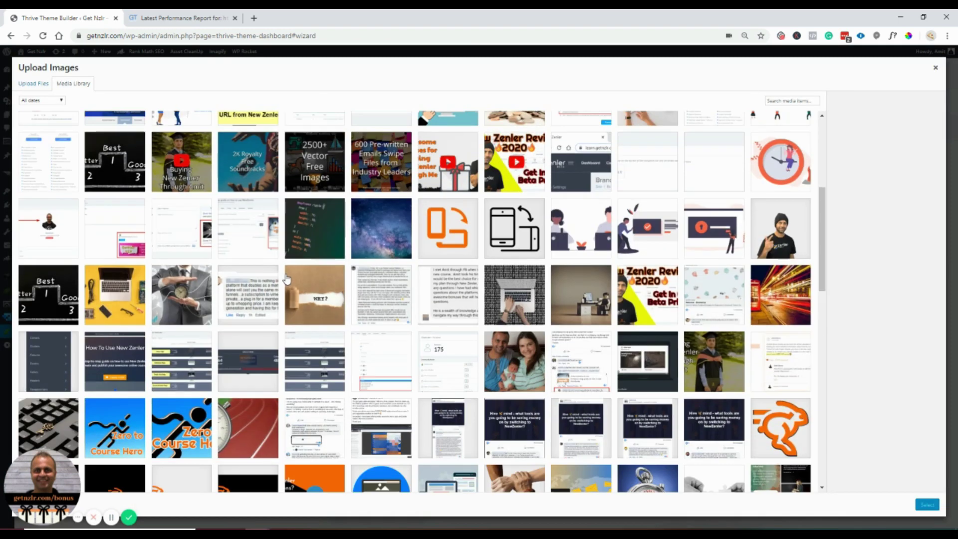
{"action": "scroll", "coordinate": [287, 279], "scroll_direction": "down", "scroll_amount": 3}
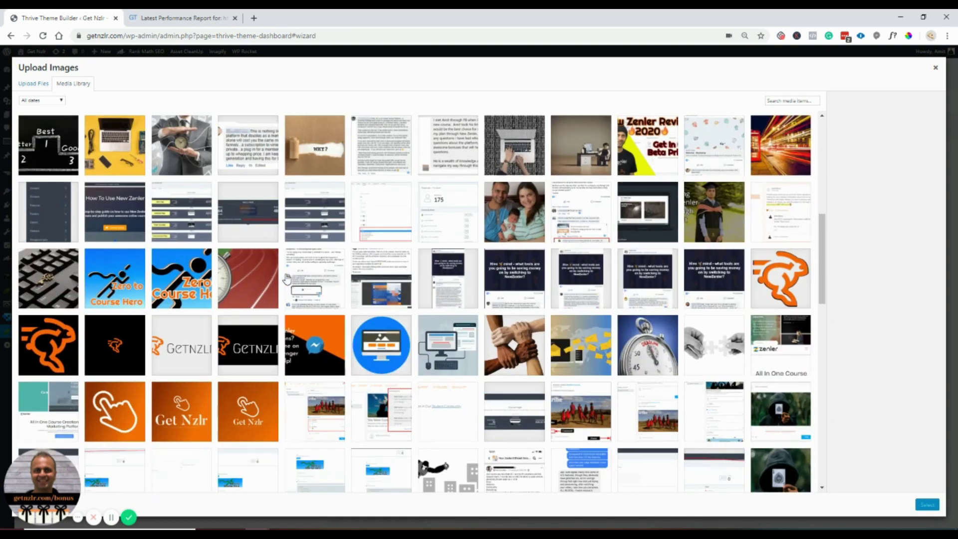
{"action": "scroll", "coordinate": [287, 280], "scroll_direction": "down", "scroll_amount": 2}
{"action": "scroll", "coordinate": [287, 280], "scroll_direction": "down", "scroll_amount": 2}
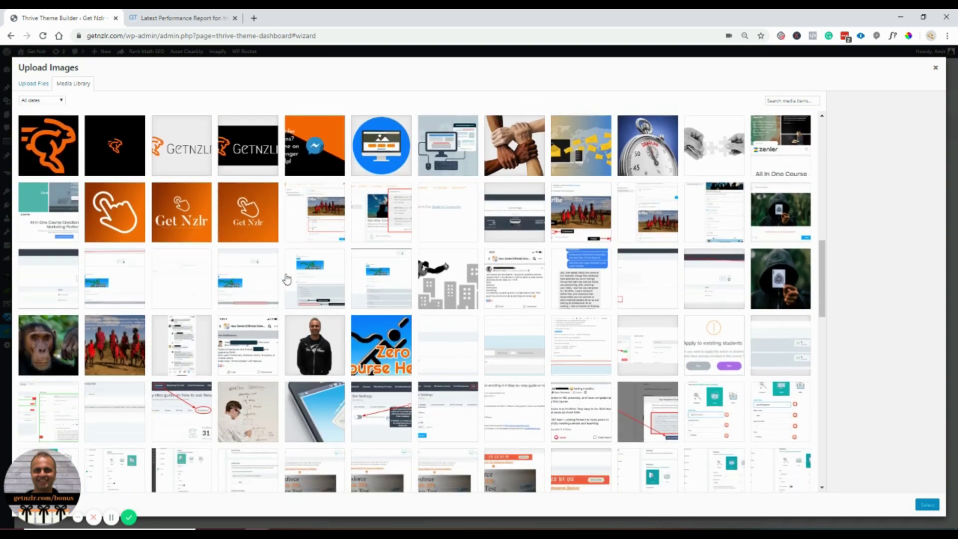
{"action": "scroll", "coordinate": [286, 280], "scroll_direction": "down", "scroll_amount": 5}
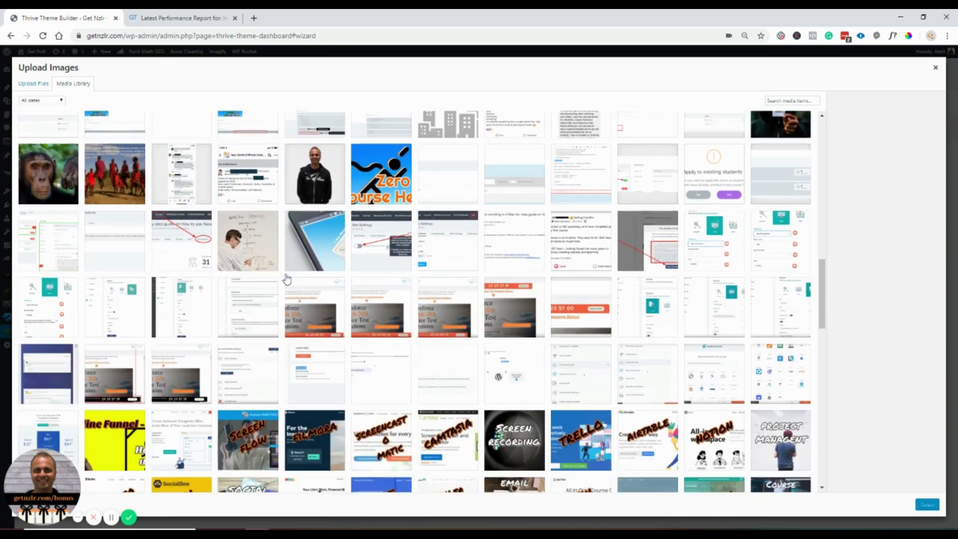
{"action": "left_click", "coordinate": [118, 168]}
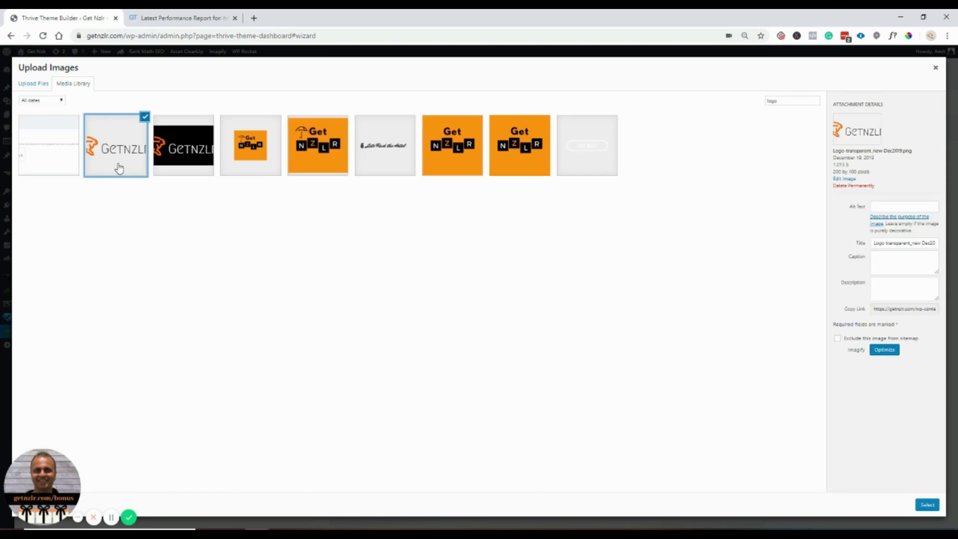
{"action": "left_click", "coordinate": [927, 505]}
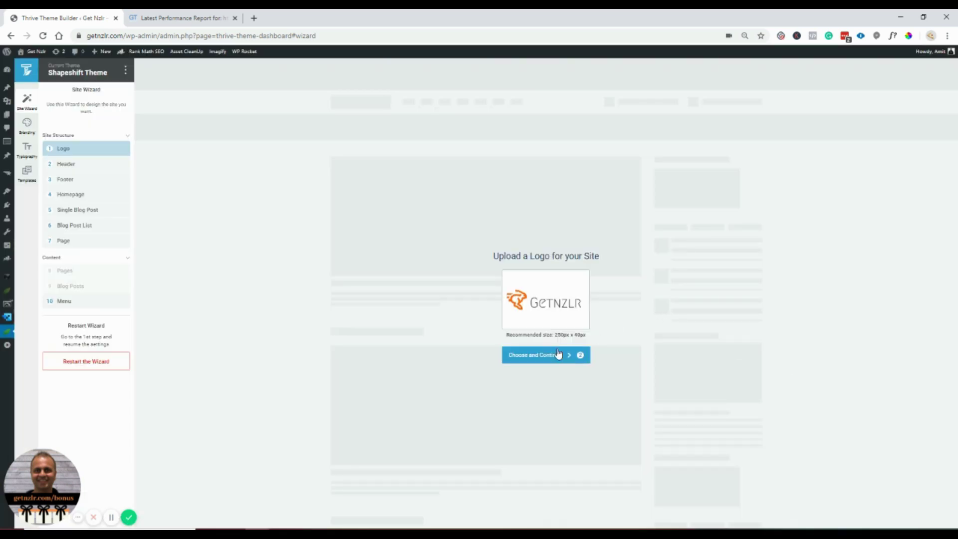
{"action": "left_click", "coordinate": [558, 354]}
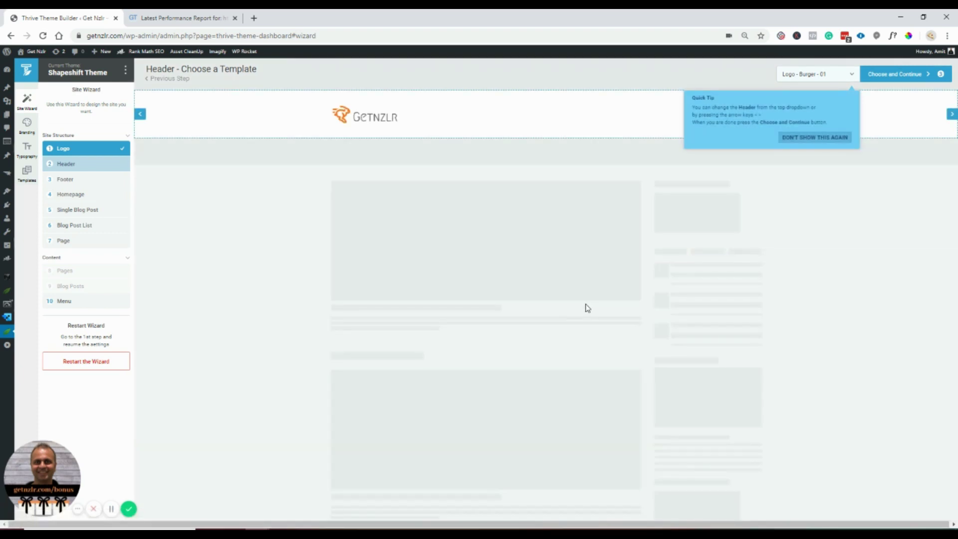
Step: Dismiss the header tip, keep the burger header, and apply the Menu Footer design
{"action": "left_click", "coordinate": [822, 141]}
{"action": "left_click", "coordinate": [896, 74]}
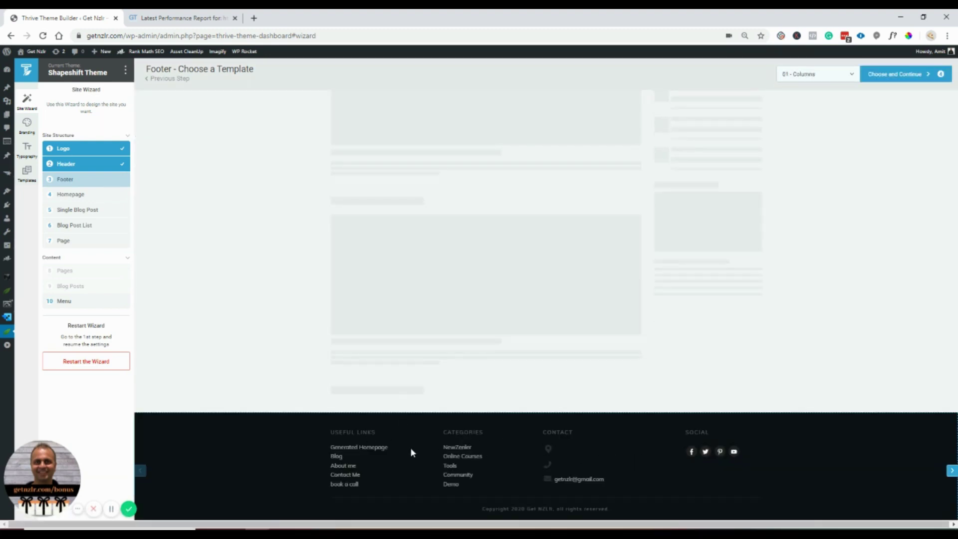
{"action": "left_click", "coordinate": [825, 76]}
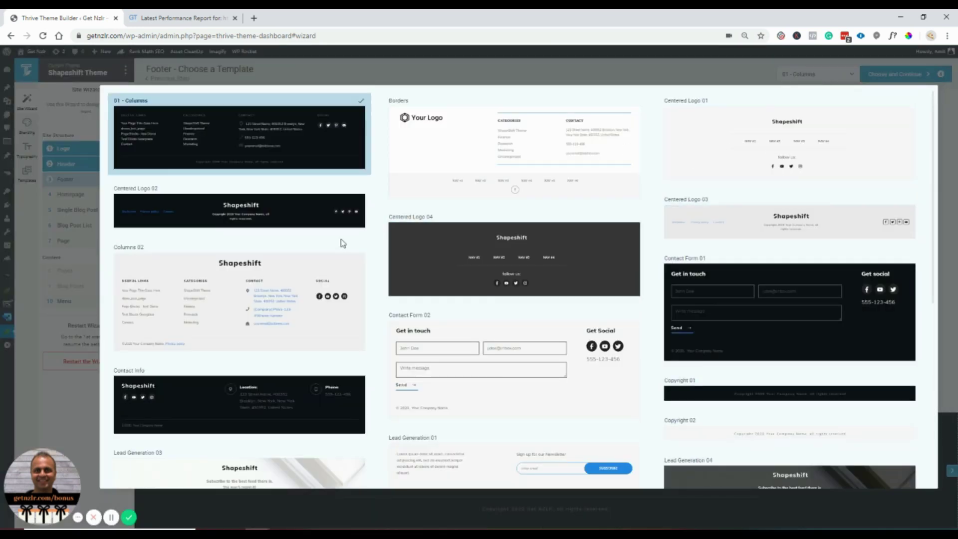
{"action": "scroll", "coordinate": [385, 322], "scroll_direction": "down", "scroll_amount": 2}
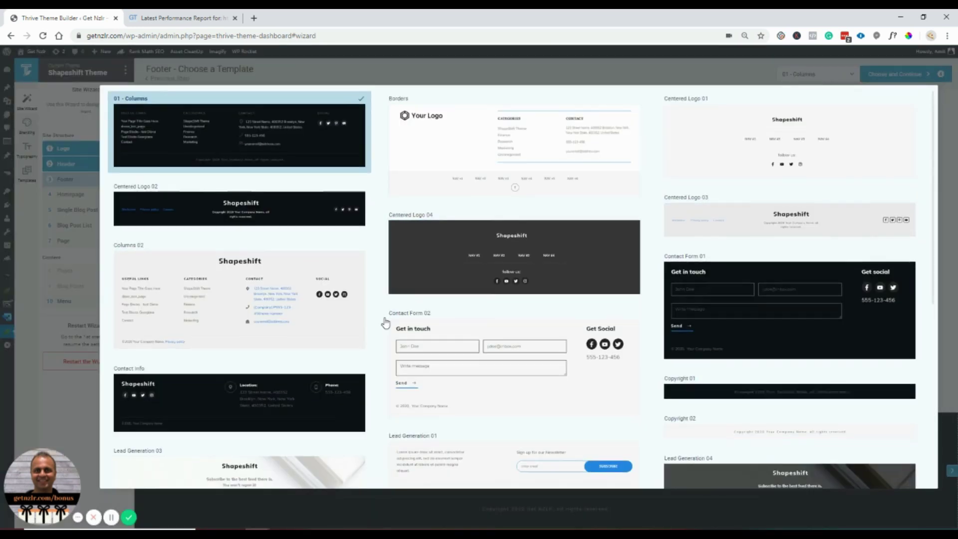
{"action": "scroll", "coordinate": [386, 323], "scroll_direction": "down", "scroll_amount": 3}
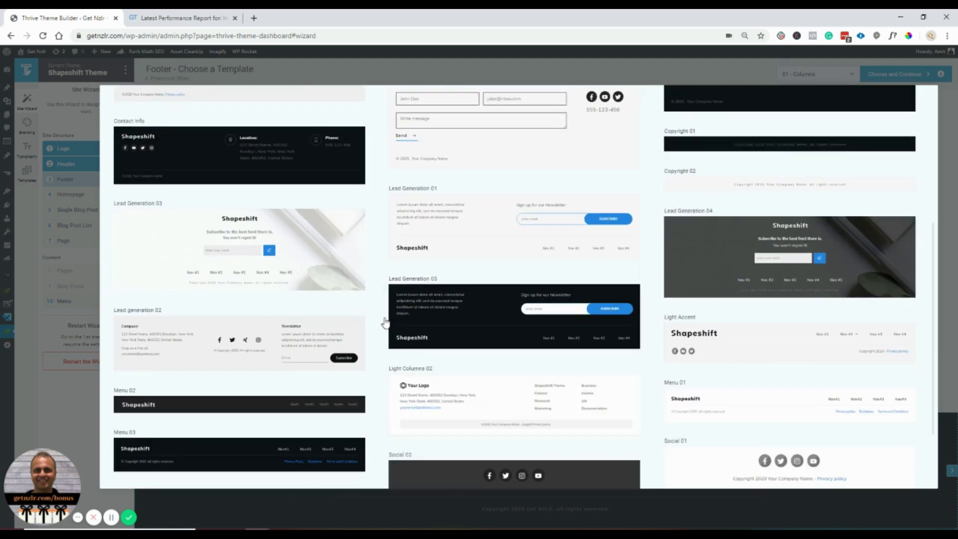
{"action": "scroll", "coordinate": [386, 323], "scroll_direction": "down", "scroll_amount": 2}
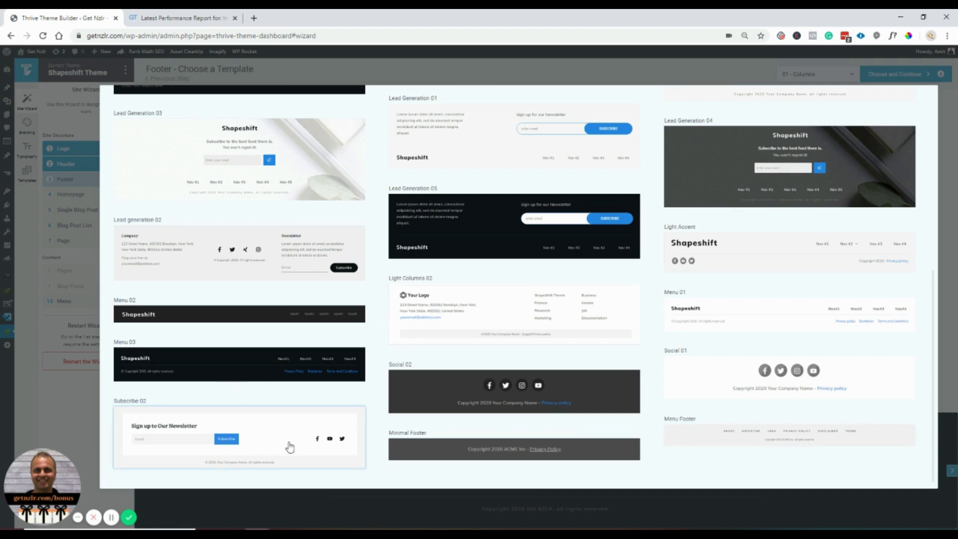
{"action": "left_click", "coordinate": [704, 439]}
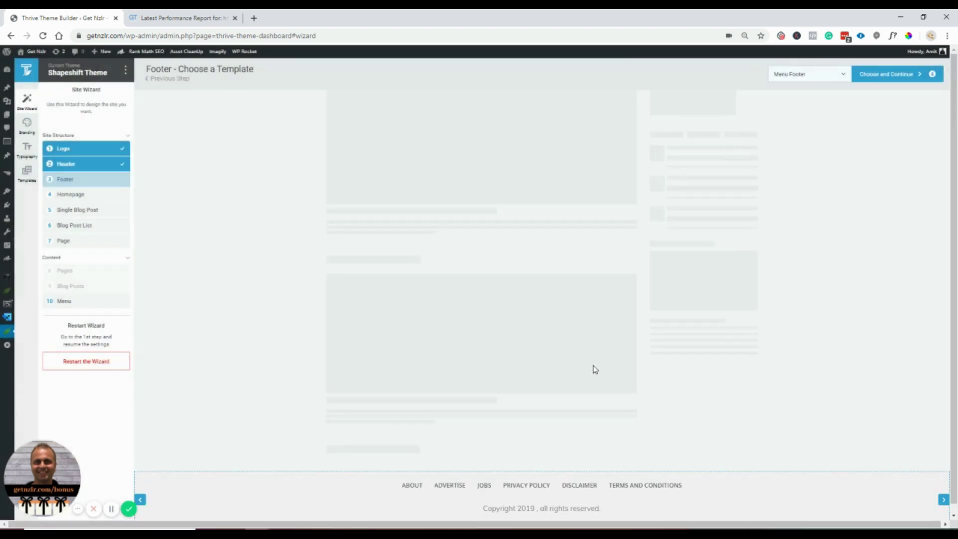
{"action": "left_click", "coordinate": [899, 76]}
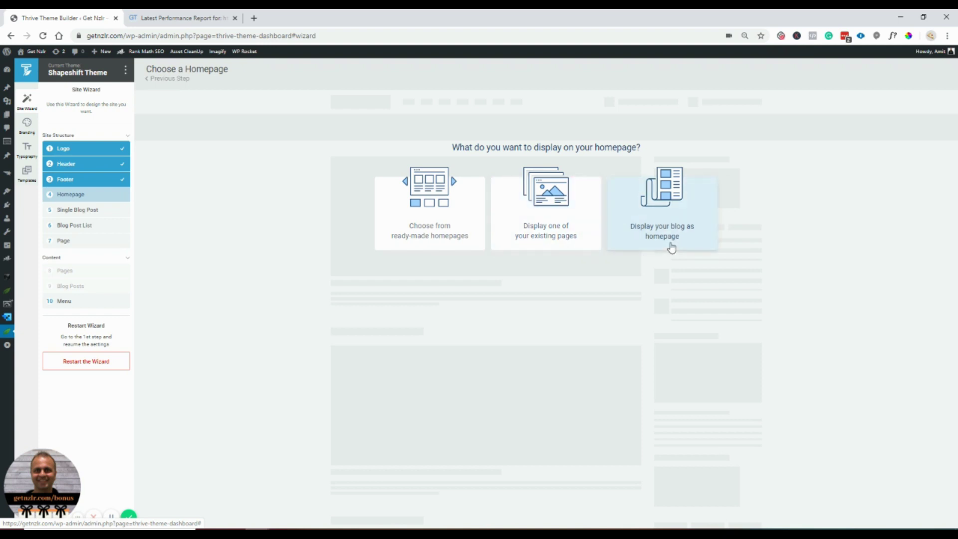
Step: Preview the Service business focused homepage template, then return to the display options
{"action": "left_click", "coordinate": [390, 222]}
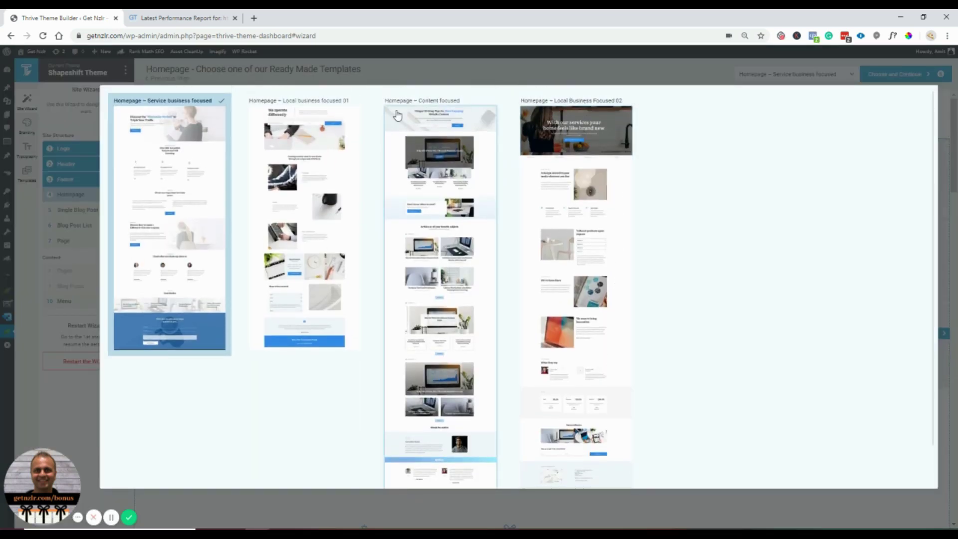
{"action": "left_click", "coordinate": [758, 68]}
{"action": "left_click", "coordinate": [830, 79]}
{"action": "left_click", "coordinate": [838, 97]}
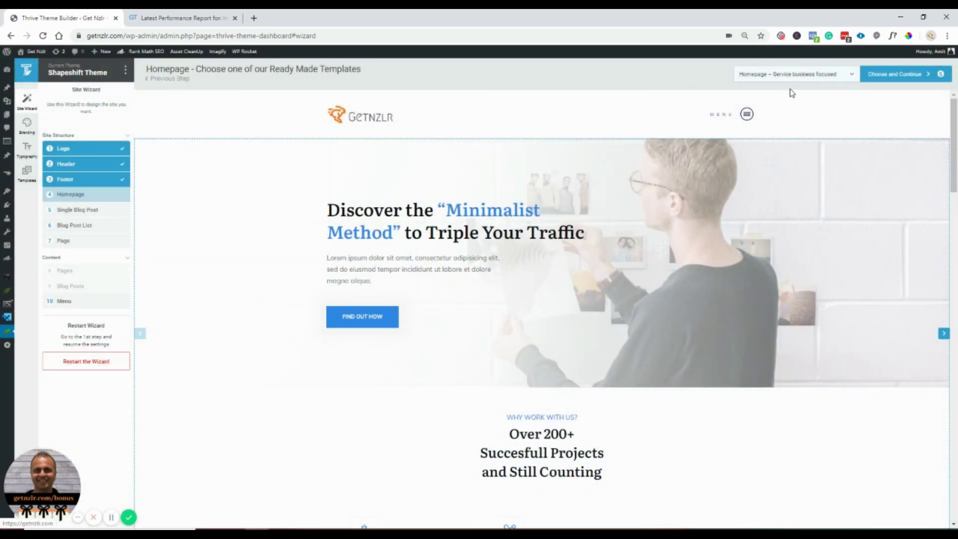
{"action": "scroll", "coordinate": [847, 322], "scroll_direction": "down", "scroll_amount": 2}
{"action": "scroll", "coordinate": [847, 322], "scroll_direction": "down", "scroll_amount": 20}
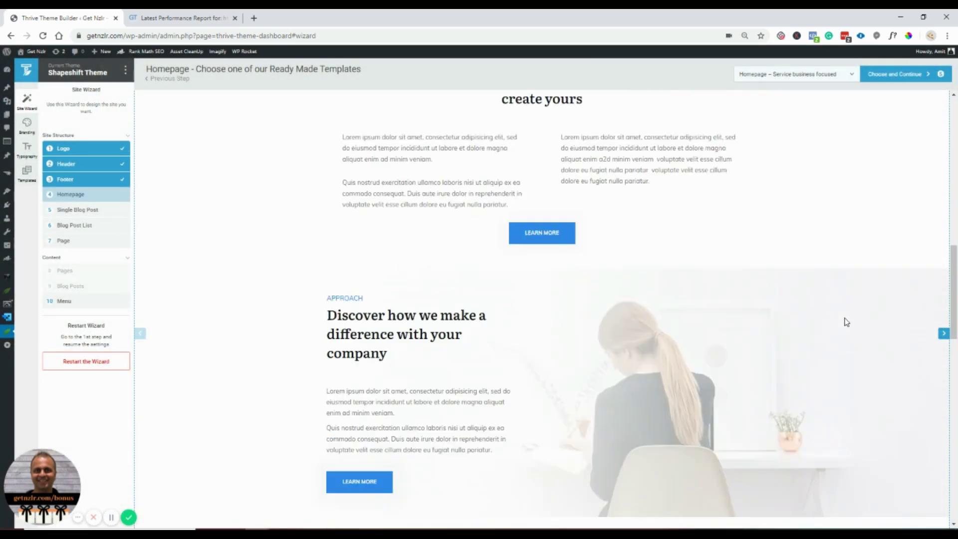
{"action": "scroll", "coordinate": [847, 322], "scroll_direction": "up", "scroll_amount": 20}
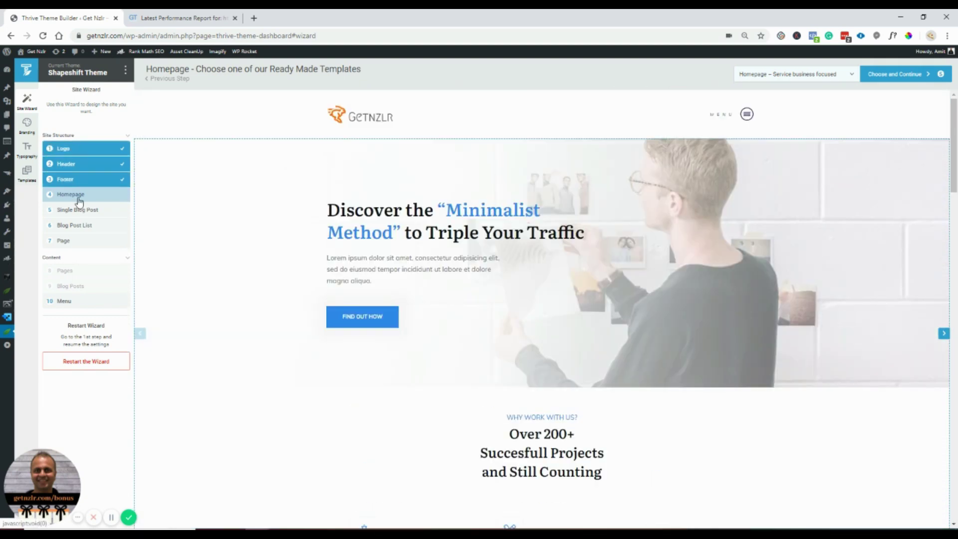
{"action": "left_click", "coordinate": [153, 78]}
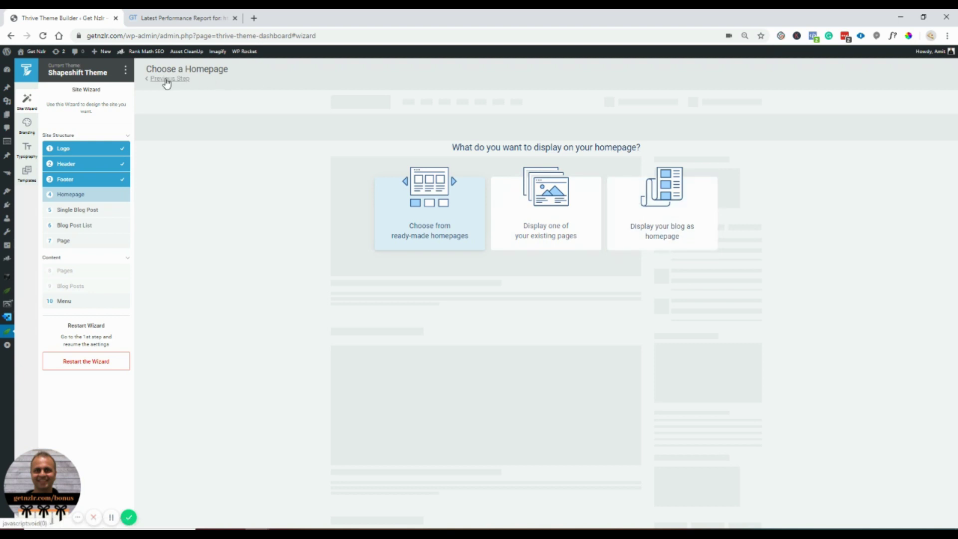
Step: Use the blog as the homepage and continue to the single post step
{"action": "left_click", "coordinate": [649, 235]}
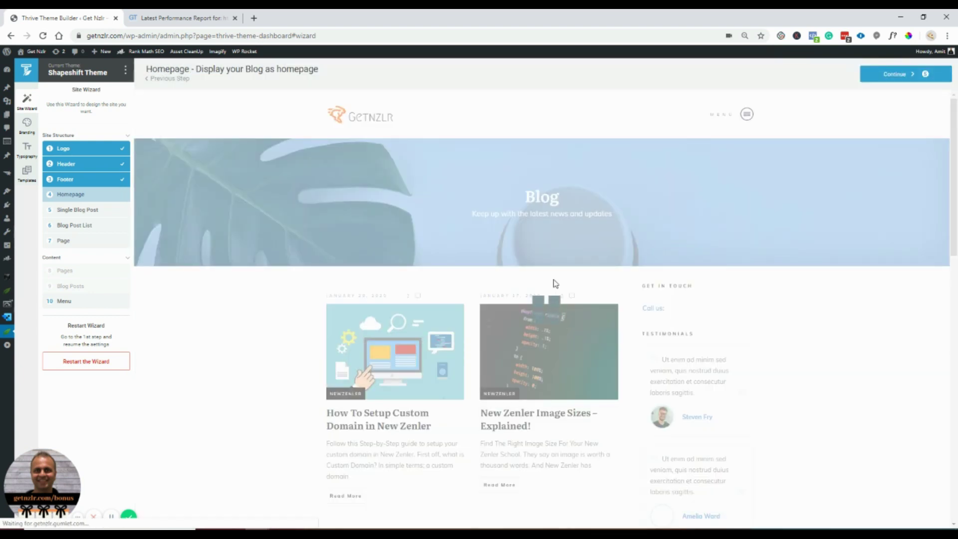
{"action": "scroll", "coordinate": [705, 357], "scroll_direction": "down", "scroll_amount": 9}
{"action": "scroll", "coordinate": [704, 358], "scroll_direction": "down", "scroll_amount": 5}
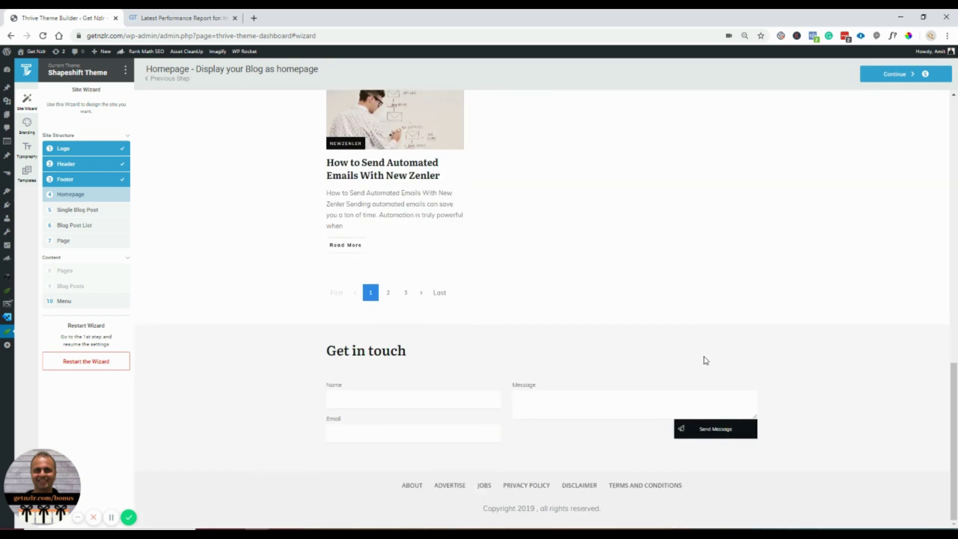
{"action": "scroll", "coordinate": [706, 360], "scroll_direction": "up", "scroll_amount": 7}
{"action": "scroll", "coordinate": [705, 360], "scroll_direction": "up", "scroll_amount": 8}
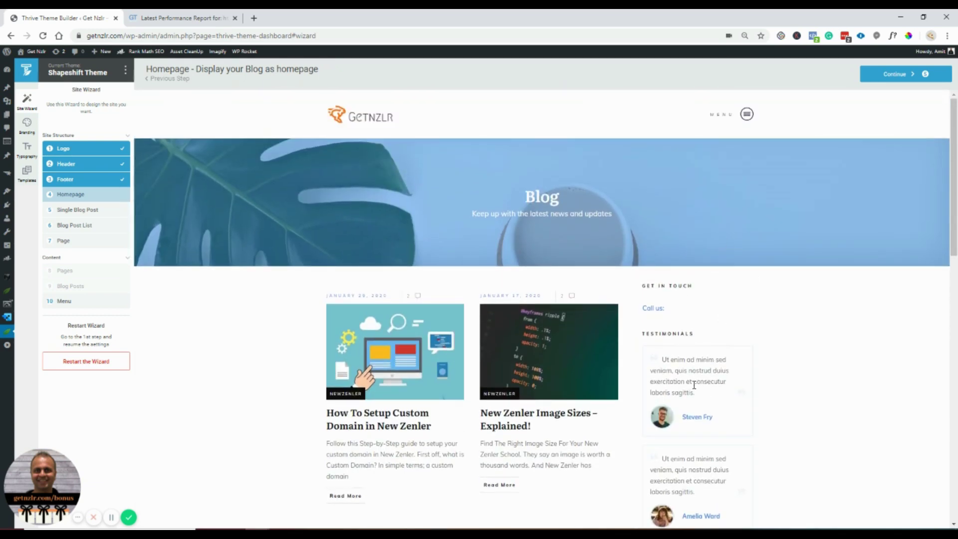
{"action": "scroll", "coordinate": [698, 391], "scroll_direction": "down", "scroll_amount": 5}
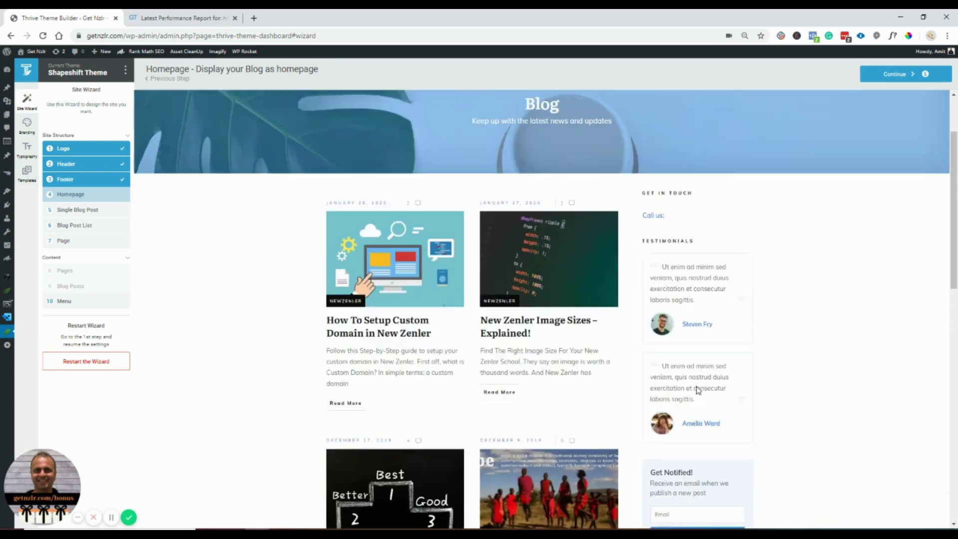
{"action": "scroll", "coordinate": [698, 390], "scroll_direction": "up", "scroll_amount": 5}
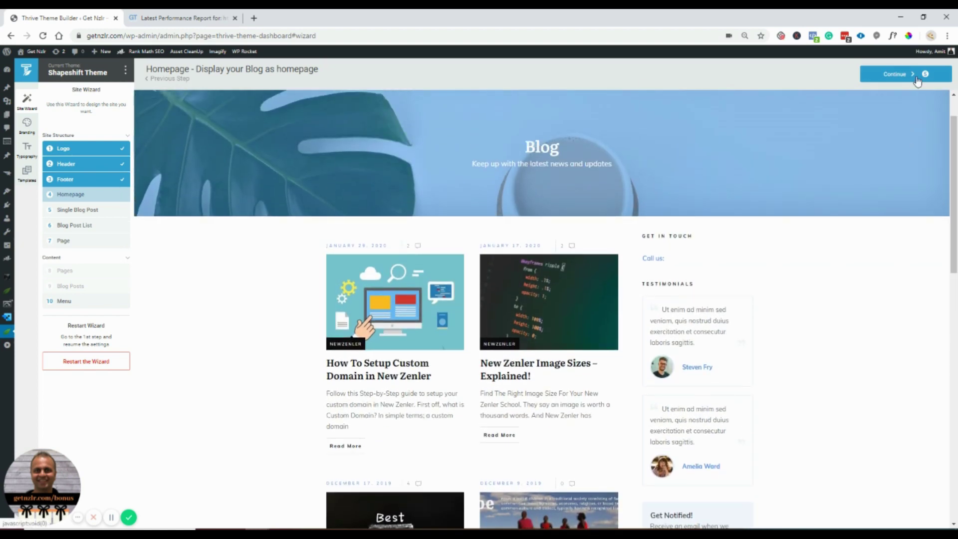
{"action": "left_click", "coordinate": [917, 74]}
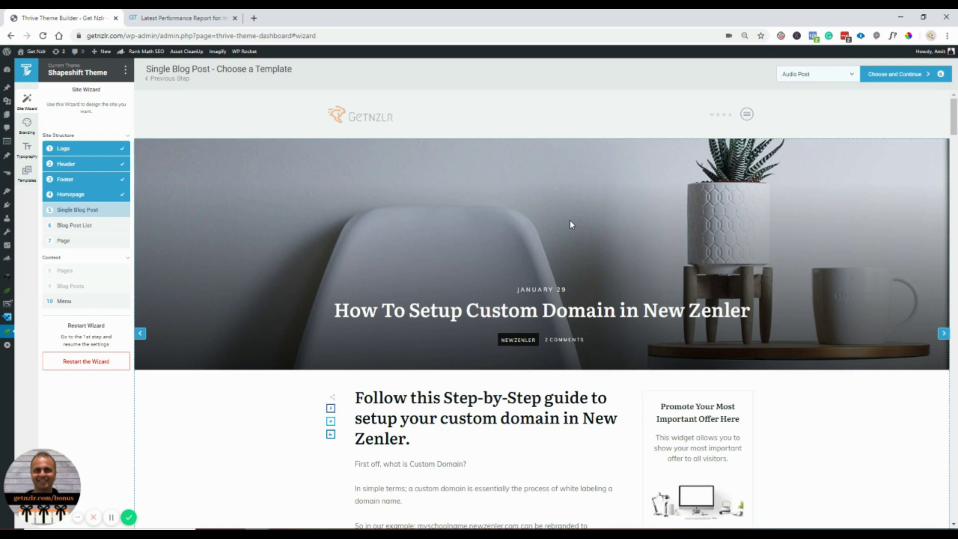
Step: Choose the Full Width Featured Image without Sidebar template for single blog posts
{"action": "scroll", "coordinate": [570, 224], "scroll_direction": "down", "scroll_amount": 7}
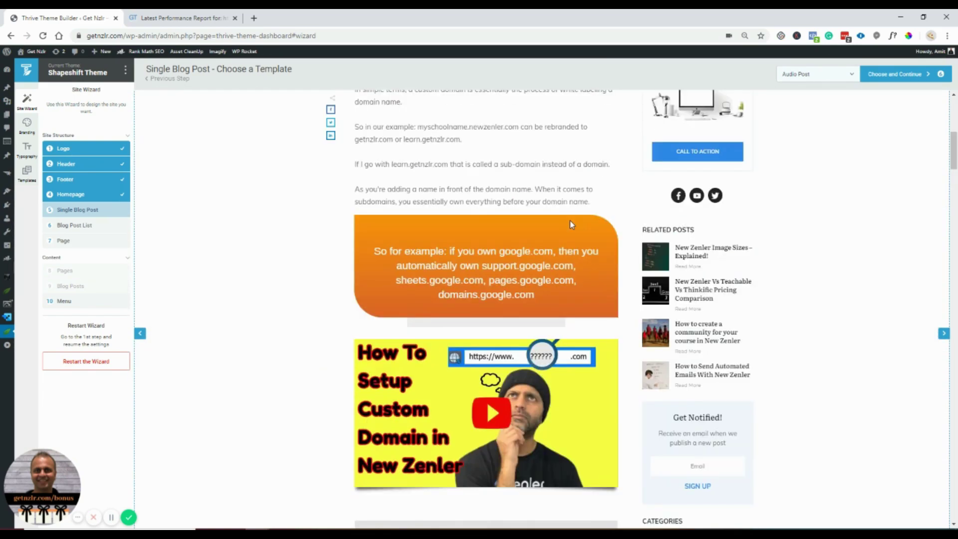
{"action": "scroll", "coordinate": [572, 224], "scroll_direction": "up", "scroll_amount": 3}
{"action": "scroll", "coordinate": [554, 284], "scroll_direction": "down", "scroll_amount": 15}
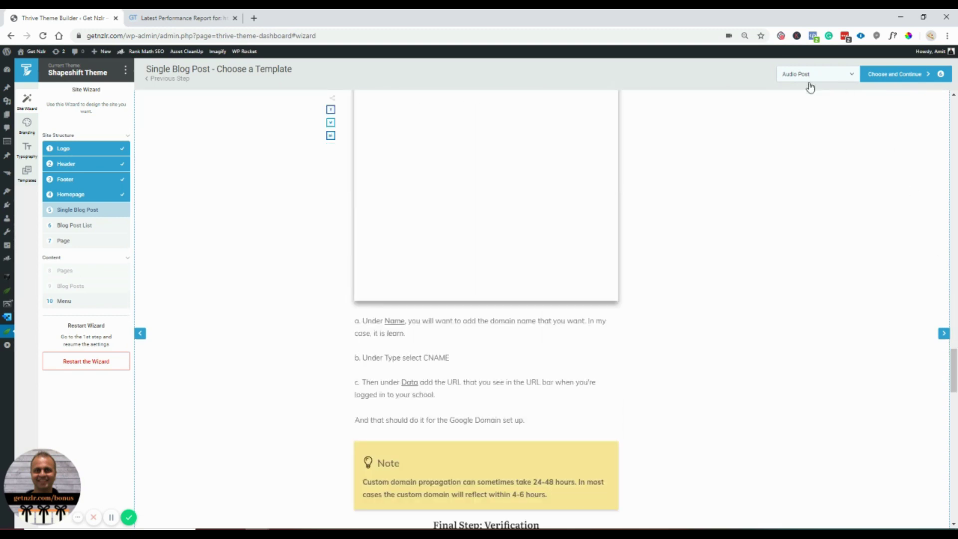
{"action": "left_click_drag", "start_coordinate": [954, 370], "coordinate": [955, 97]}
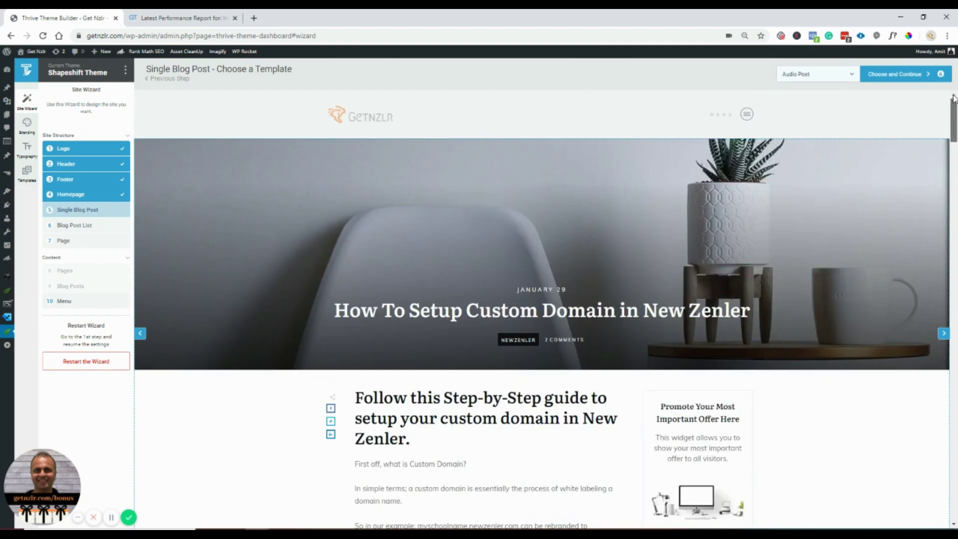
{"action": "left_click", "coordinate": [818, 74]}
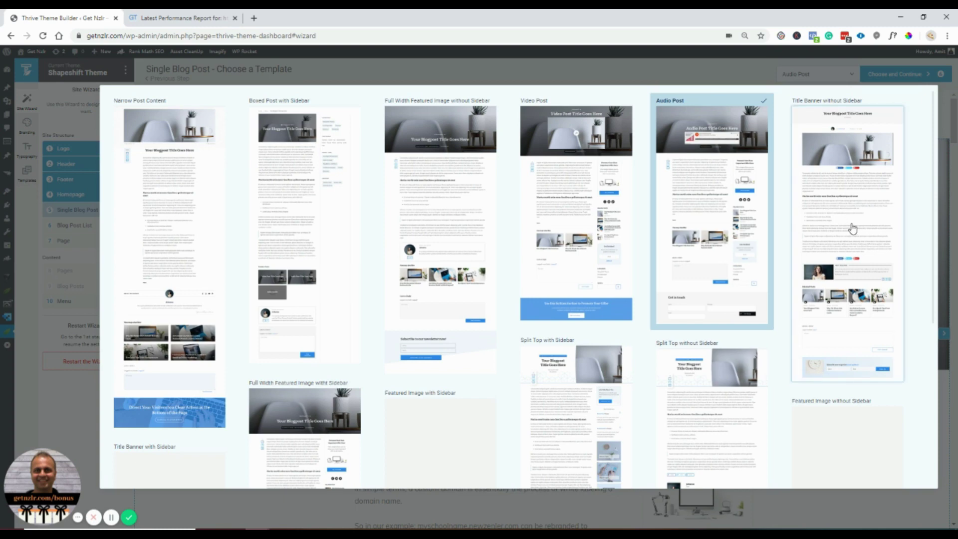
{"action": "scroll", "coordinate": [449, 220], "scroll_direction": "down", "scroll_amount": 4}
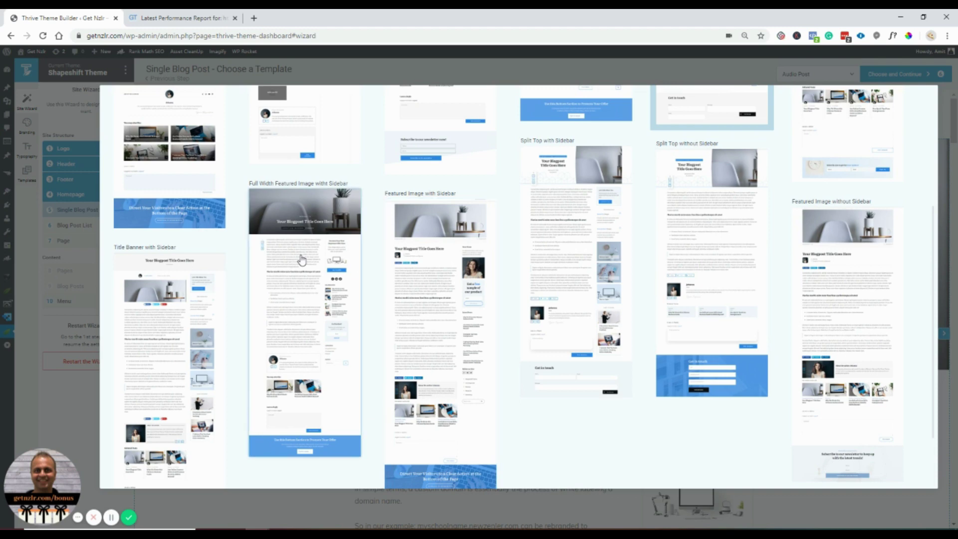
{"action": "scroll", "coordinate": [449, 274], "scroll_direction": "down", "scroll_amount": 1}
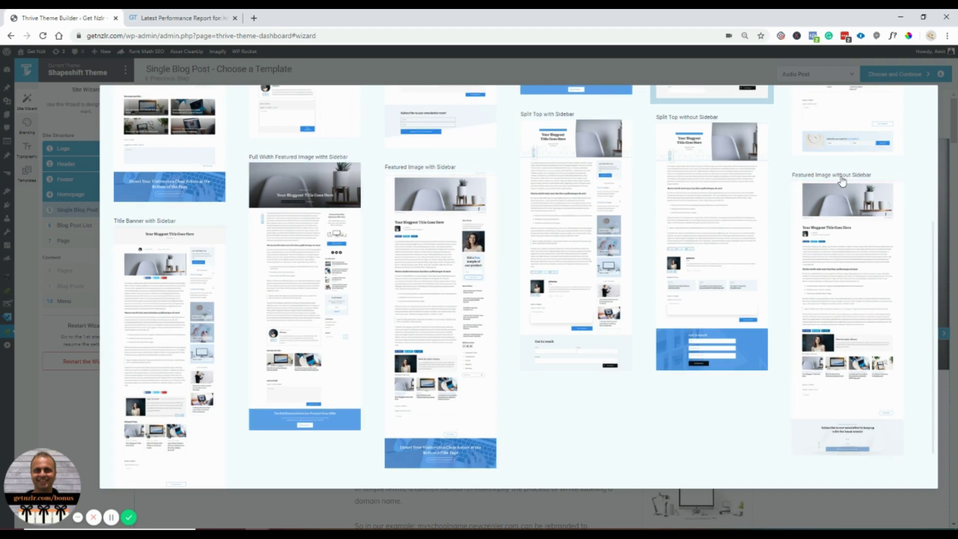
{"action": "scroll", "coordinate": [879, 277], "scroll_direction": "up", "scroll_amount": 5}
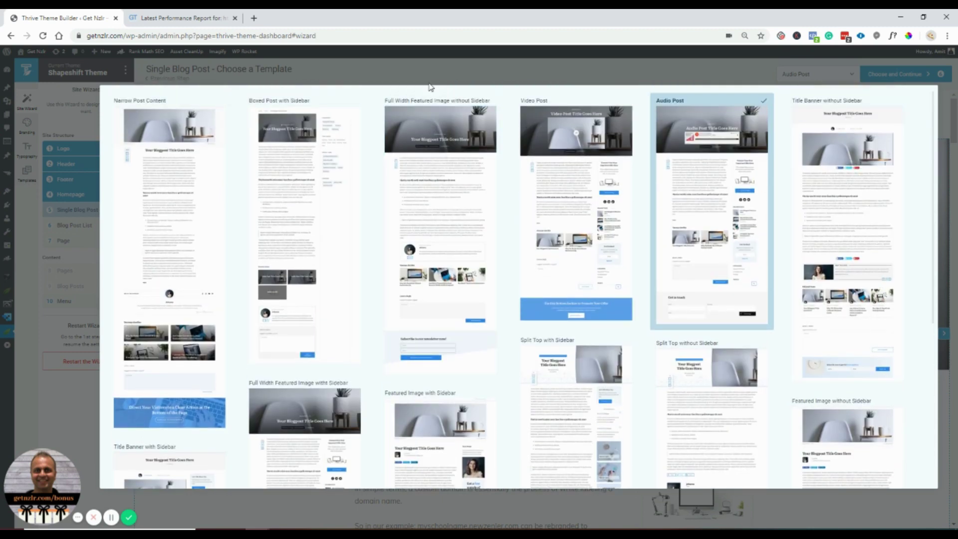
{"action": "left_click", "coordinate": [474, 224]}
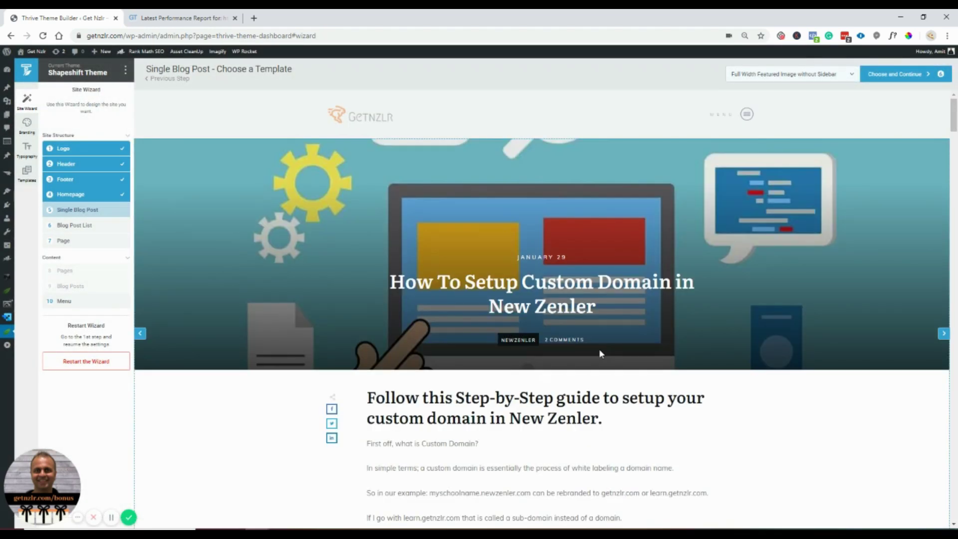
{"action": "scroll", "coordinate": [599, 349], "scroll_direction": "down", "scroll_amount": 10}
{"action": "scroll", "coordinate": [607, 344], "scroll_direction": "up", "scroll_amount": 5}
{"action": "scroll", "coordinate": [607, 342], "scroll_direction": "up", "scroll_amount": 5}
Step: Confirm the Full Width Featured Image without Sidebar single post template
{"action": "left_click", "coordinate": [899, 75]}
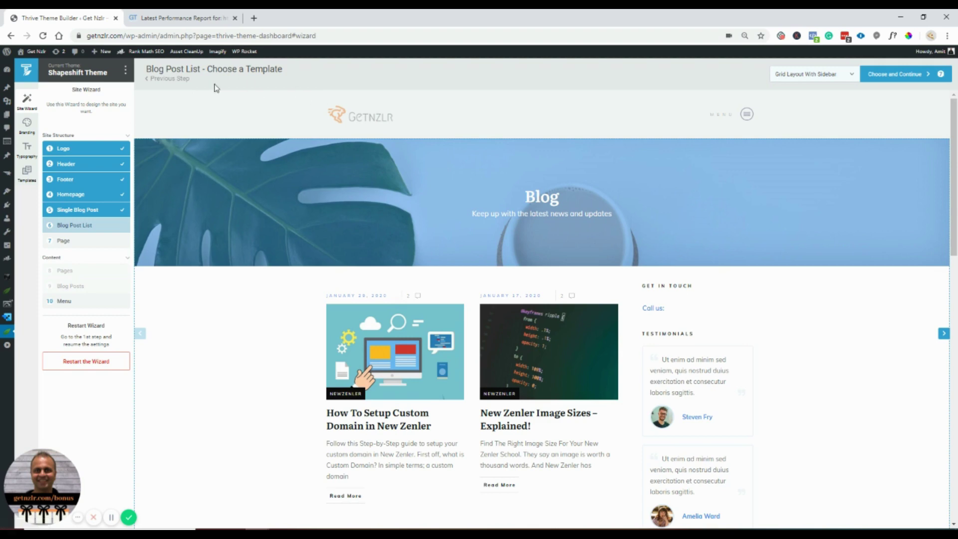
{"action": "scroll", "coordinate": [765, 302], "scroll_direction": "down", "scroll_amount": 12}
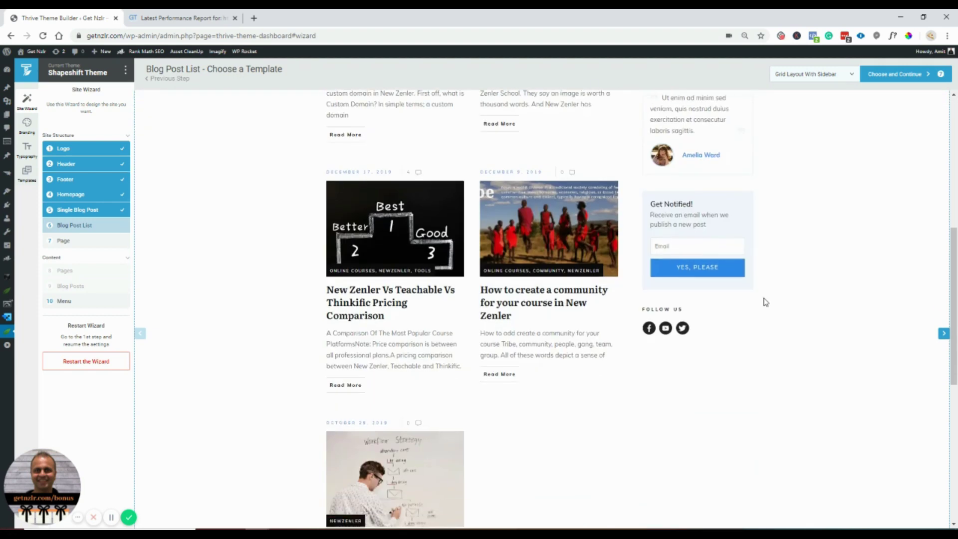
{"action": "scroll", "coordinate": [765, 302], "scroll_direction": "up", "scroll_amount": 15}
Step: Set the blog post list to List Layout Without Sidebar, after trying Grid Layout Without Sidebar
{"action": "left_click", "coordinate": [804, 74]}
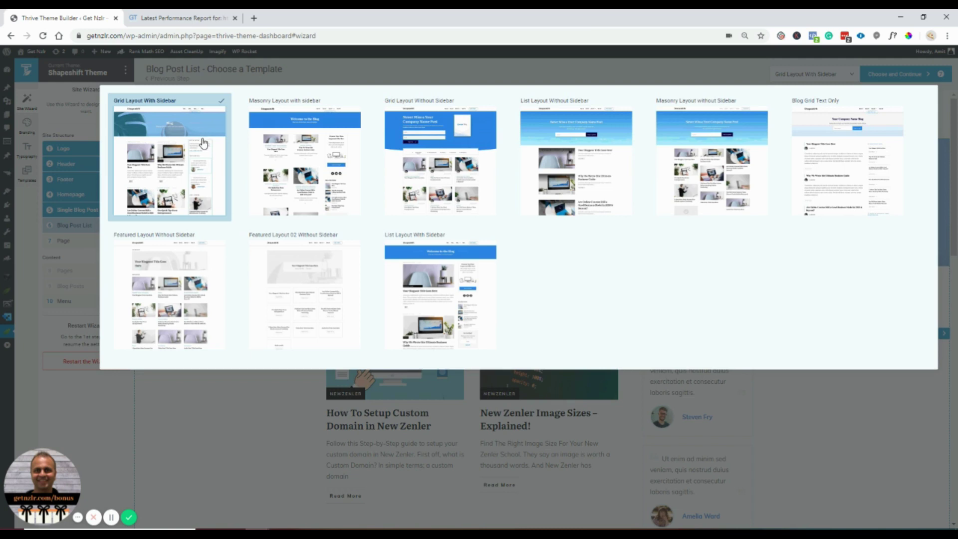
{"action": "left_click", "coordinate": [439, 160]}
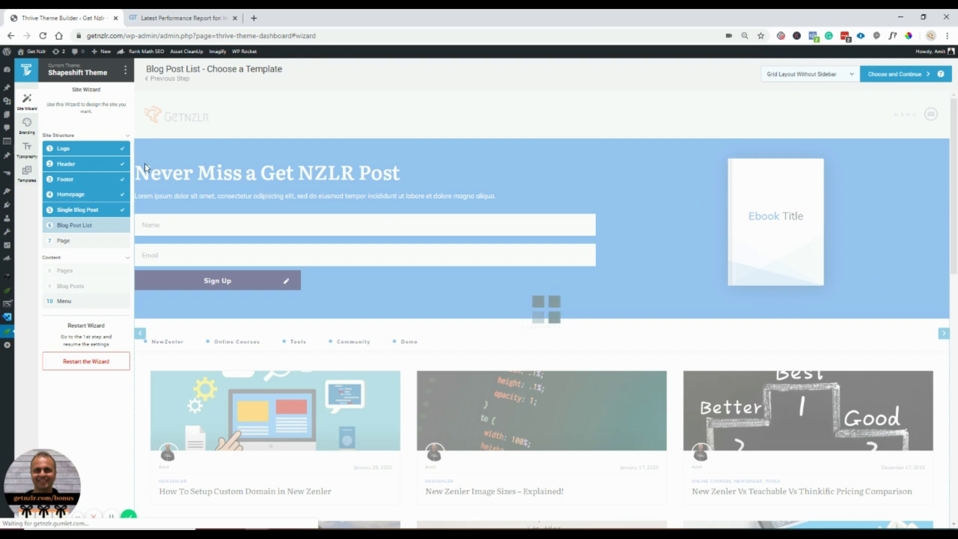
{"action": "left_click", "coordinate": [814, 80]}
{"action": "left_click", "coordinate": [614, 198]}
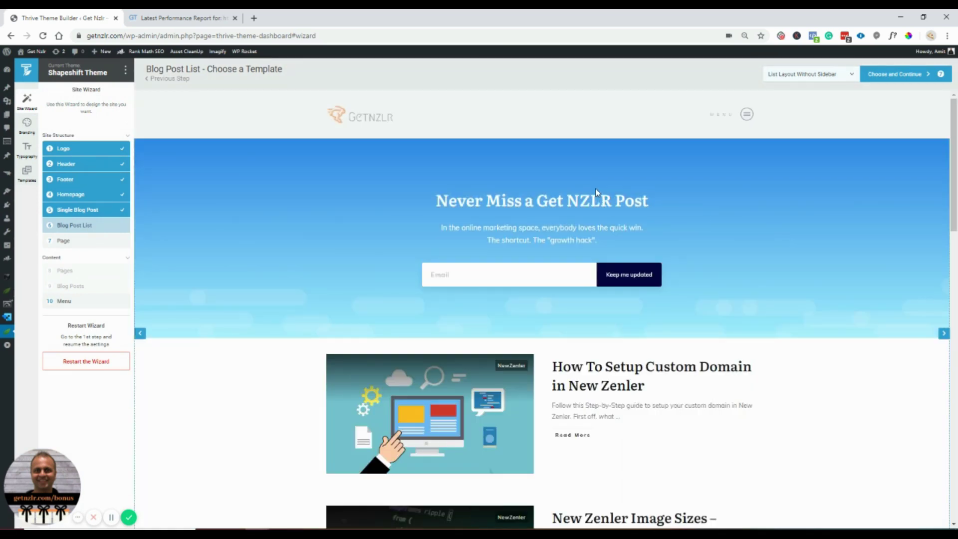
{"action": "scroll", "coordinate": [595, 187], "scroll_direction": "down", "scroll_amount": 4}
{"action": "scroll", "coordinate": [597, 192], "scroll_direction": "up", "scroll_amount": 4}
{"action": "left_click", "coordinate": [897, 75]}
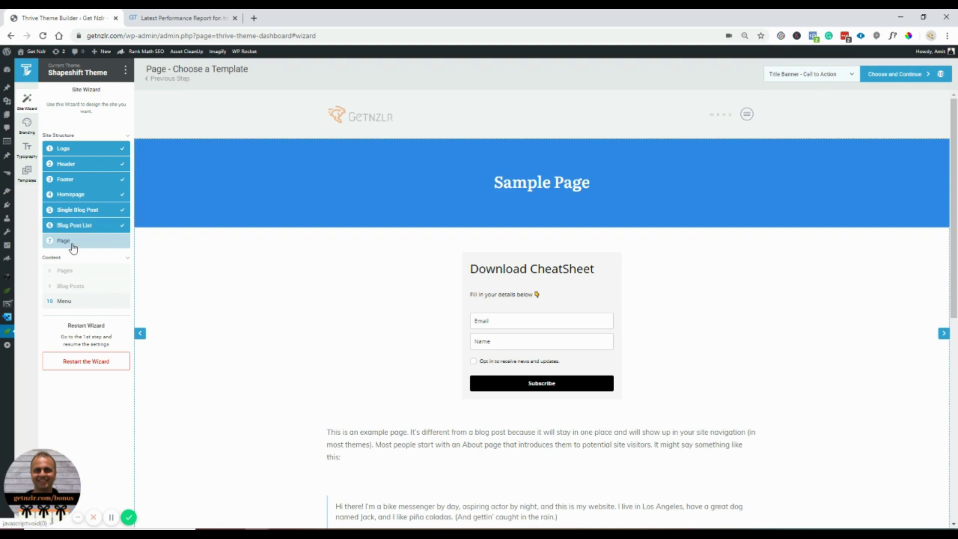
Step: Choose the Boxed Page template for pages and continue to the menu step
{"action": "scroll", "coordinate": [608, 274], "scroll_direction": "down", "scroll_amount": 8}
{"action": "scroll", "coordinate": [608, 273], "scroll_direction": "up", "scroll_amount": 10}
{"action": "left_click", "coordinate": [809, 75]}
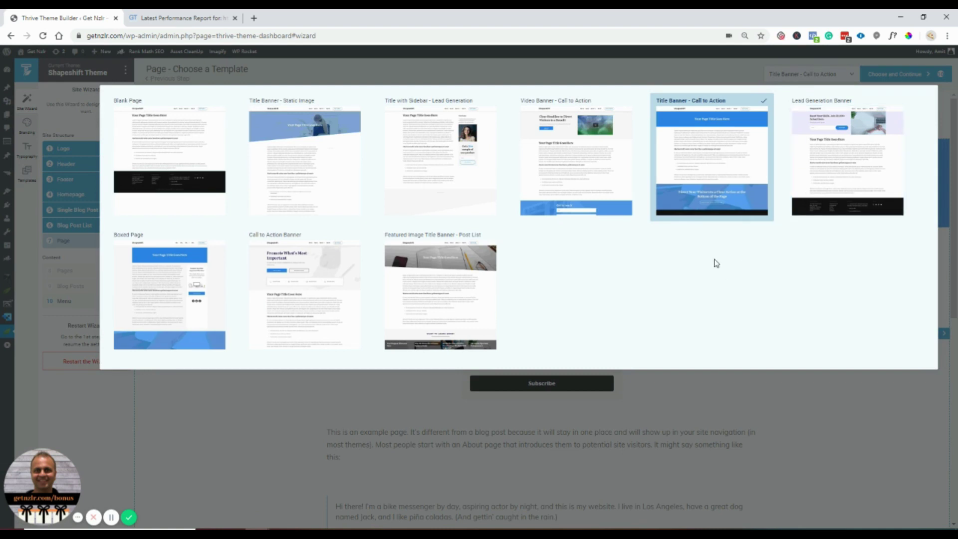
{"action": "left_click", "coordinate": [153, 287]}
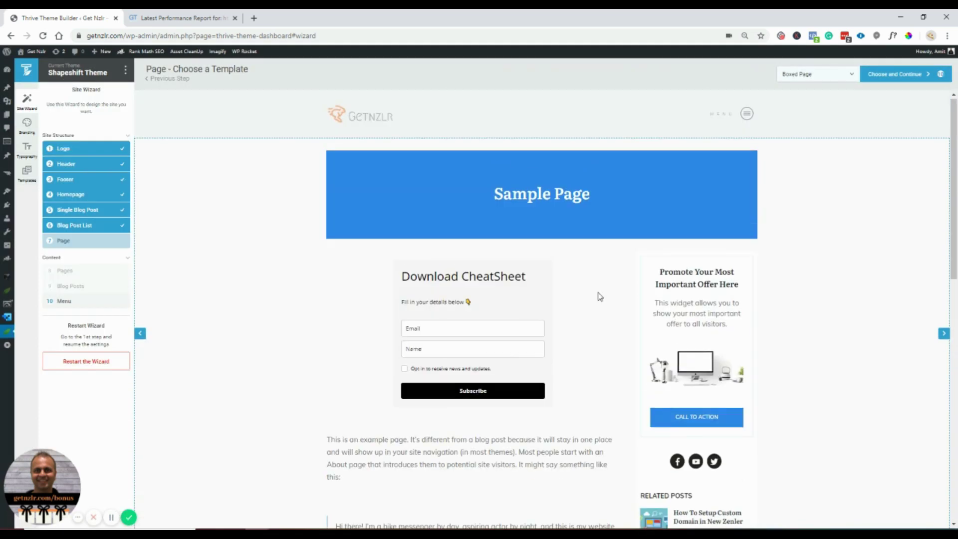
{"action": "left_click", "coordinate": [898, 75]}
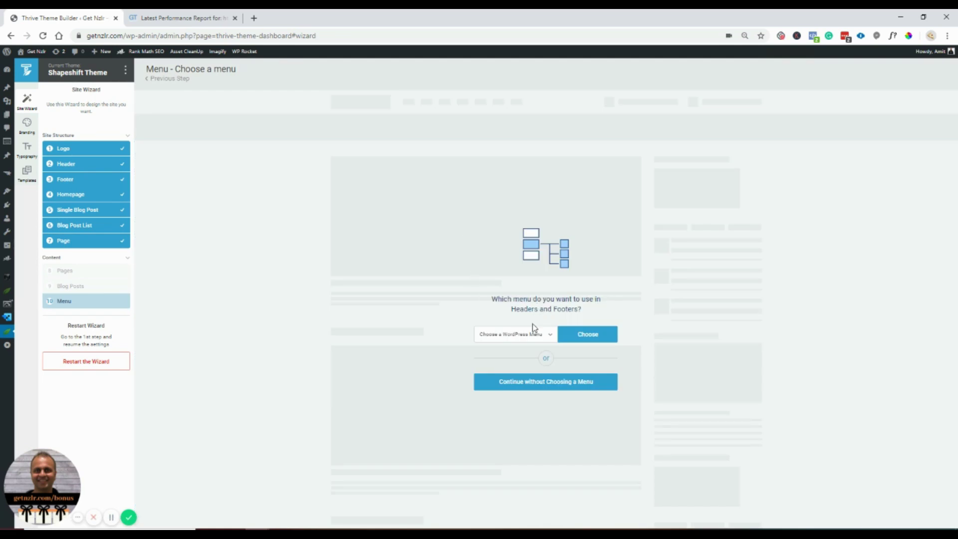
Step: Assign Main Menu to headers and footers to complete the wizard
{"action": "left_click", "coordinate": [538, 336]}
{"action": "left_click", "coordinate": [493, 350]}
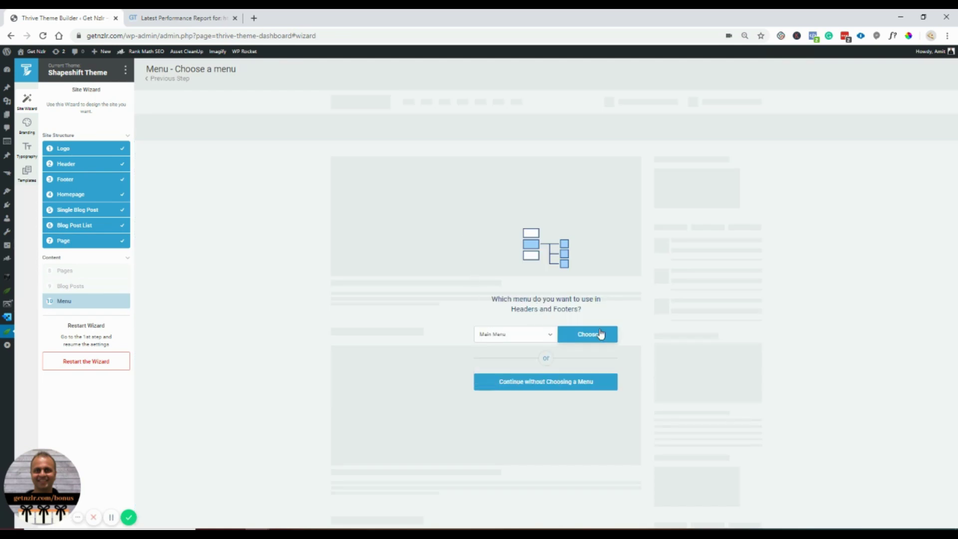
{"action": "left_click", "coordinate": [598, 341]}
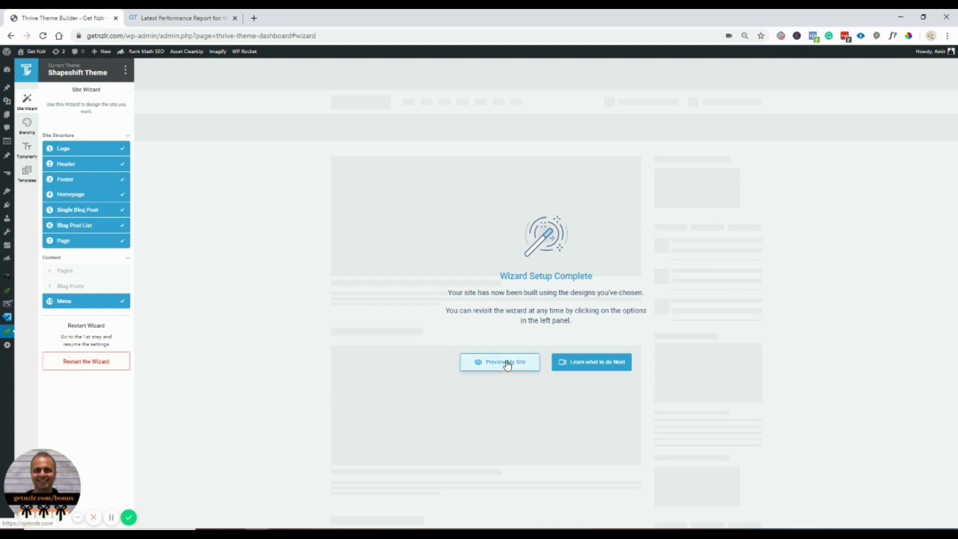
Step: Play and close the next-steps tutorial video, then show the Branding settings
{"action": "left_click", "coordinate": [581, 364]}
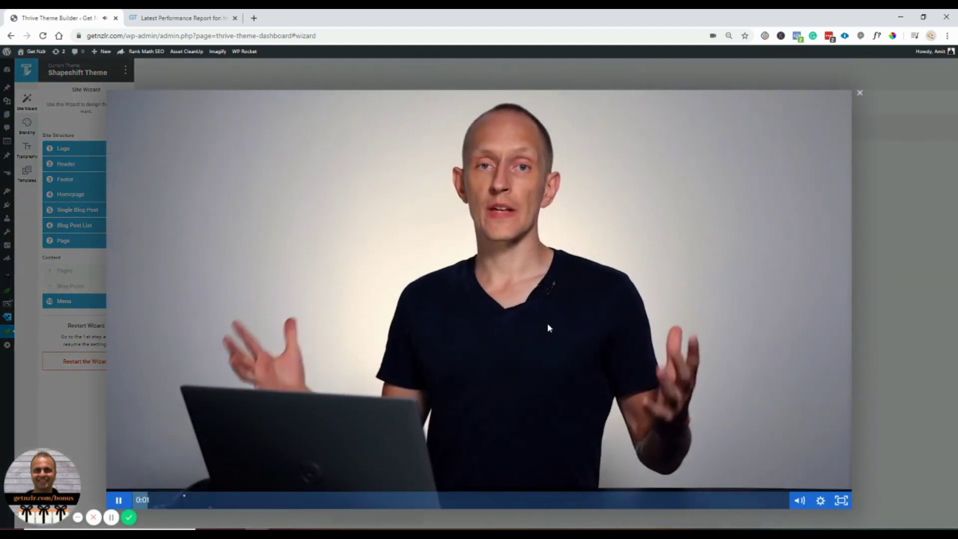
{"action": "left_click", "coordinate": [821, 501]}
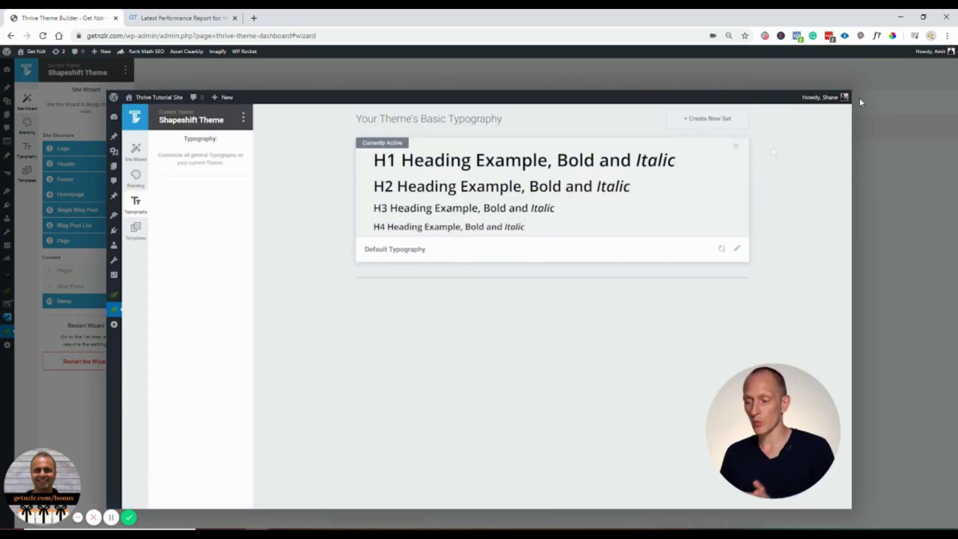
{"action": "left_click", "coordinate": [857, 94]}
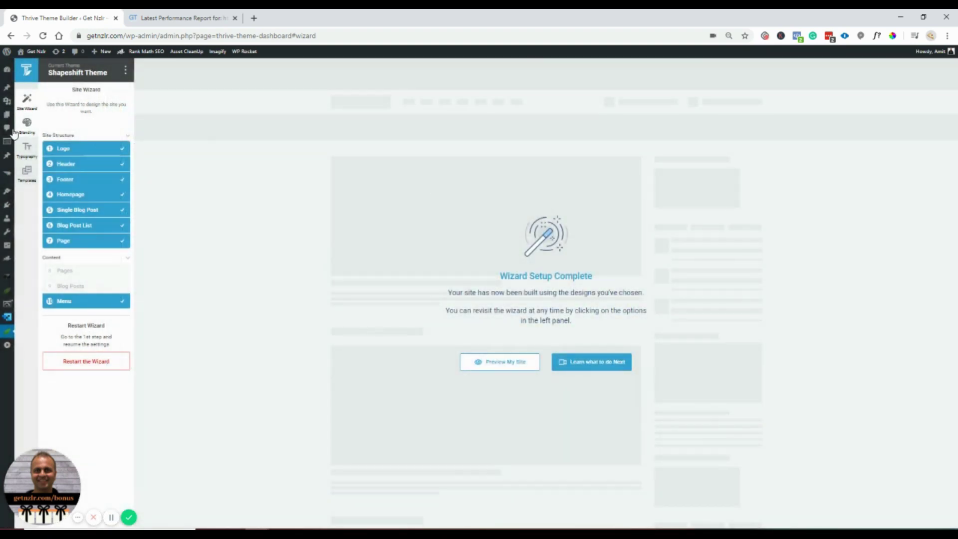
{"action": "left_click", "coordinate": [28, 124]}
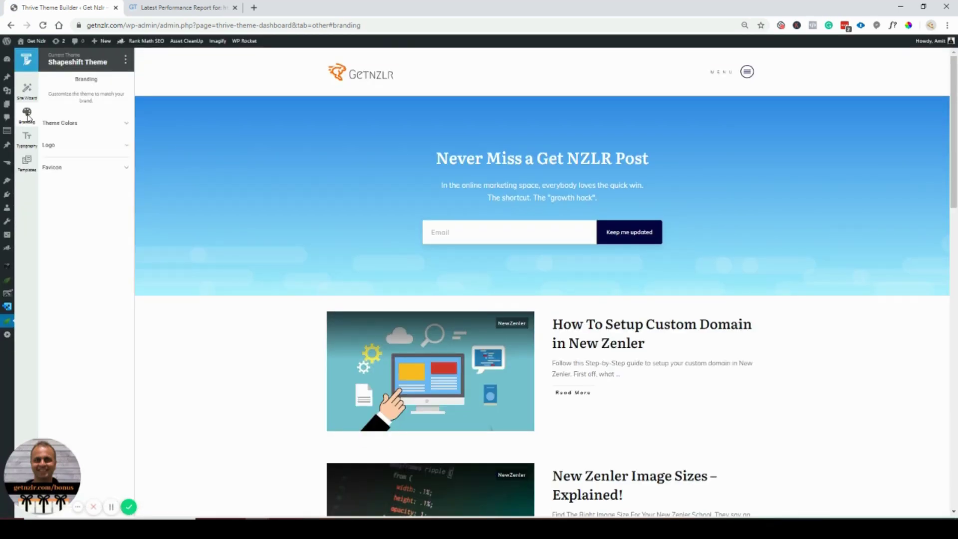
Step: Change the Main Accent theme colour from blue to orange #E2620E
{"action": "left_click", "coordinate": [747, 72]}
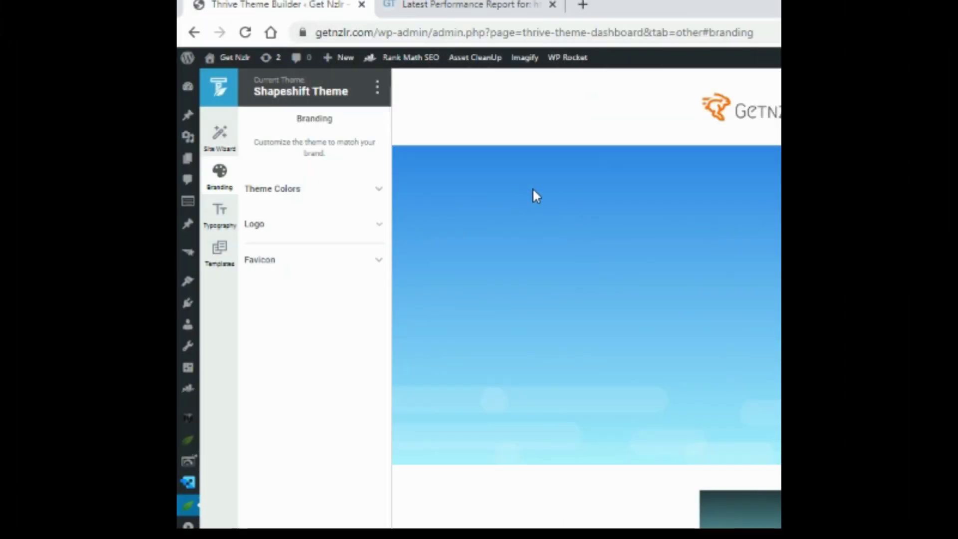
{"action": "left_click", "coordinate": [378, 192]}
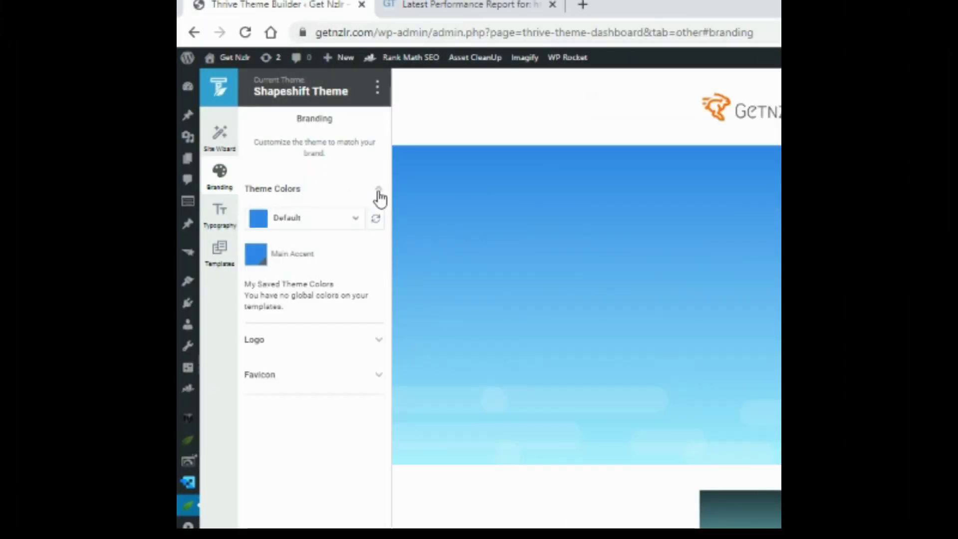
{"action": "left_click", "coordinate": [324, 222]}
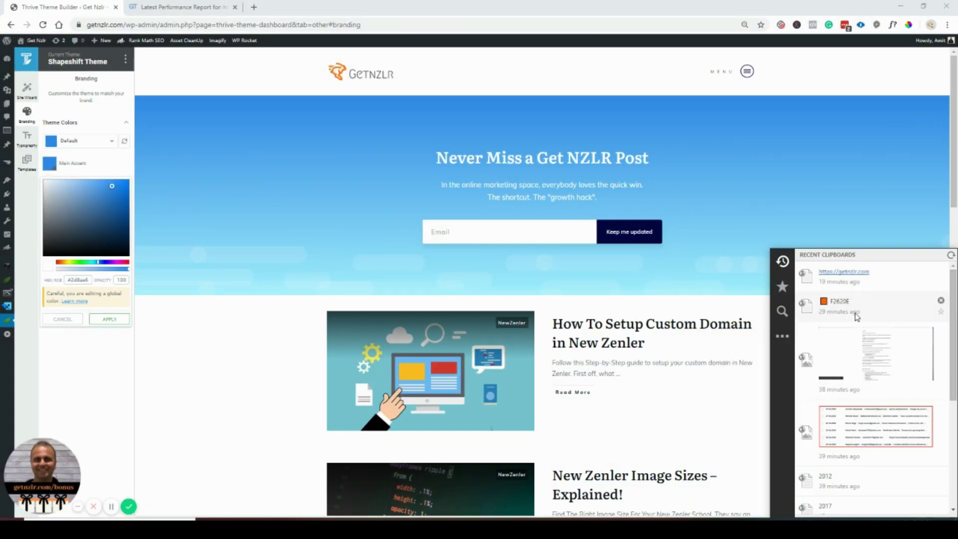
{"action": "double_click", "coordinate": [90, 280]}
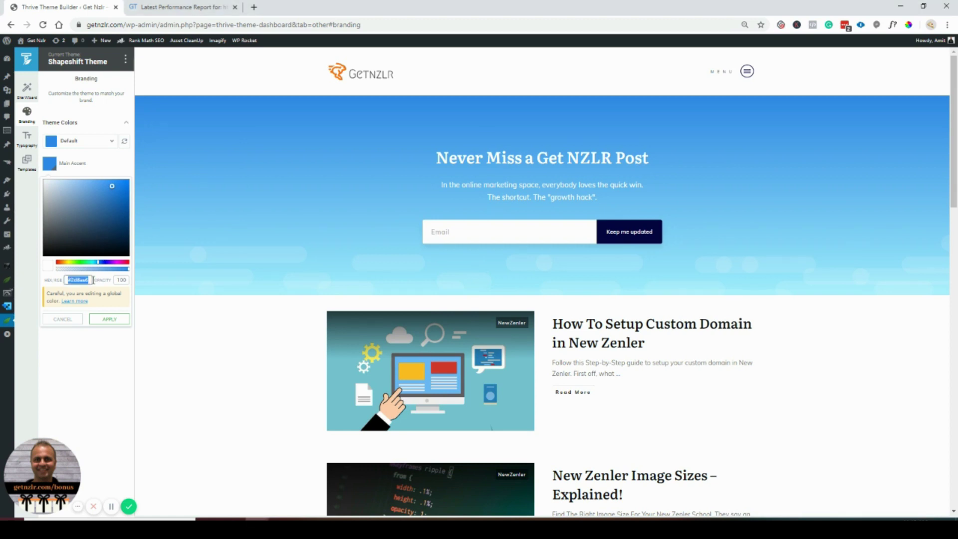
{"action": "type", "text": "#f2620e"}
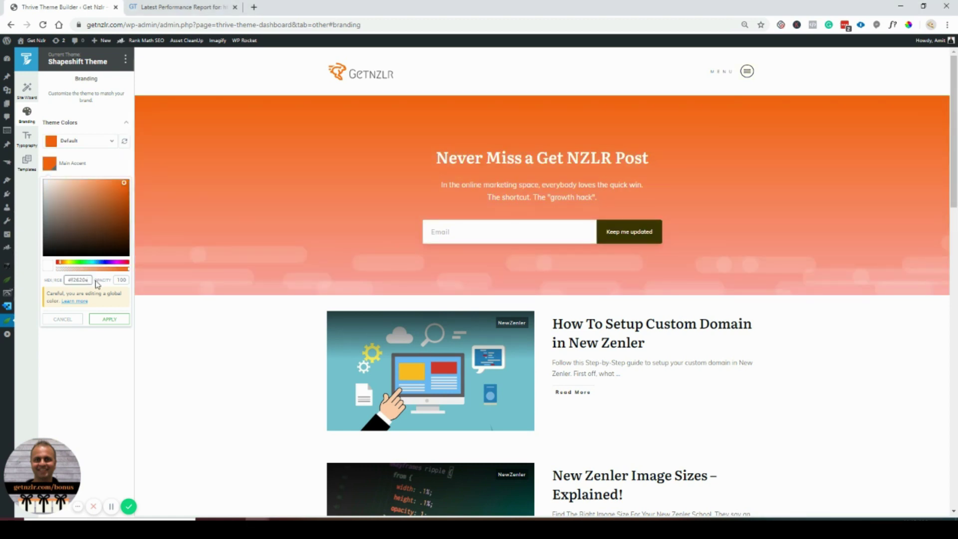
{"action": "left_click", "coordinate": [110, 319]}
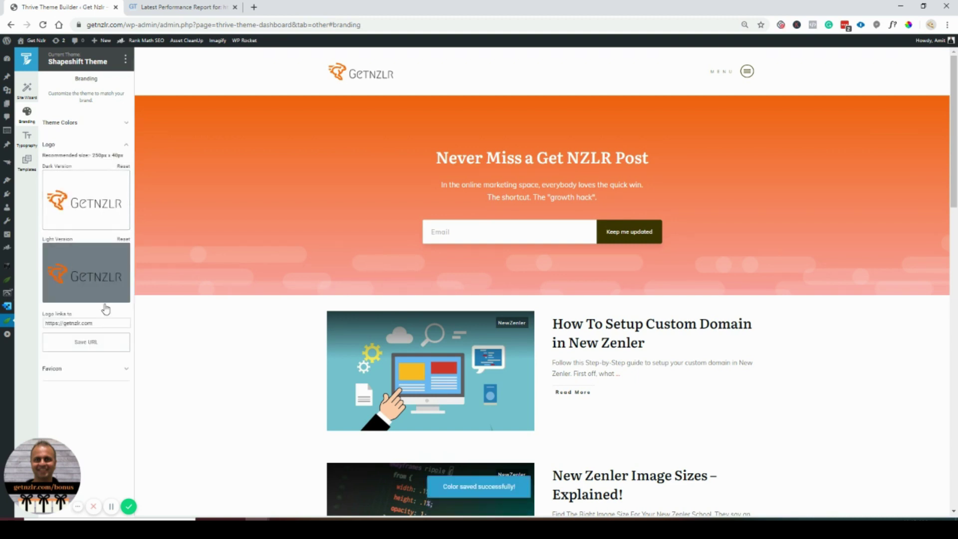
Step: Set the favicon to the orange rabbit image (Transparent Fav.png), found by searching the Media Library for 'fav'
{"action": "left_click", "coordinate": [125, 372]}
{"action": "left_click", "coordinate": [106, 184]}
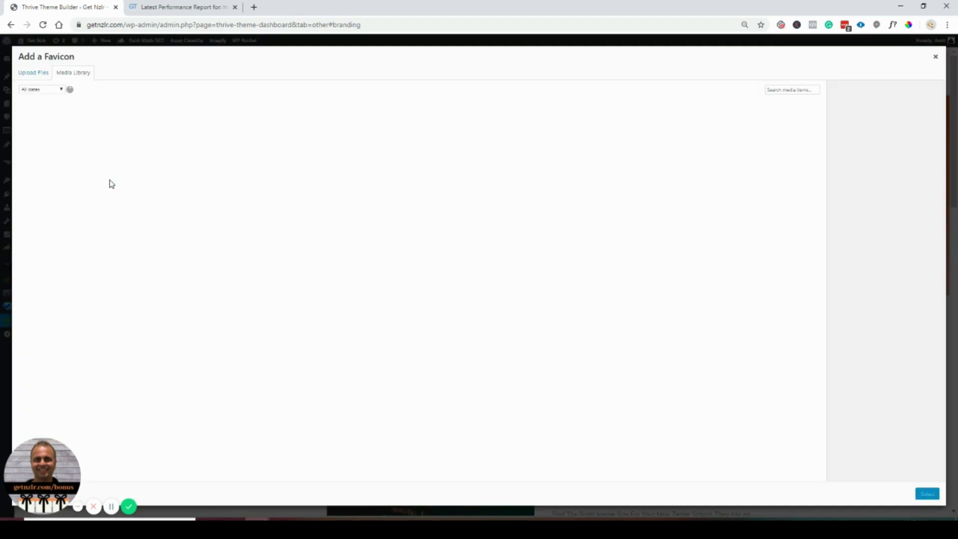
{"action": "left_click", "coordinate": [809, 87]}
{"action": "type", "text": "fa"}
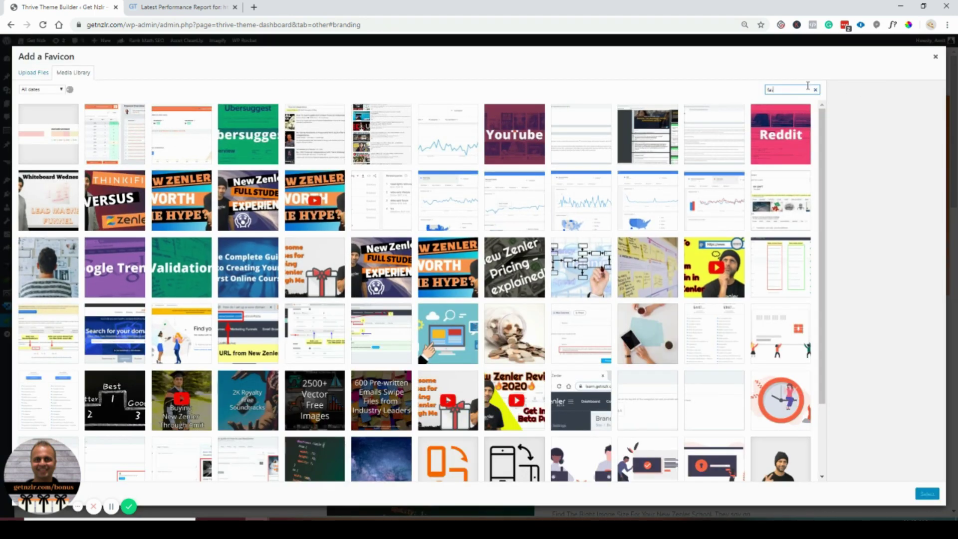
{"action": "type", "text": "v"}
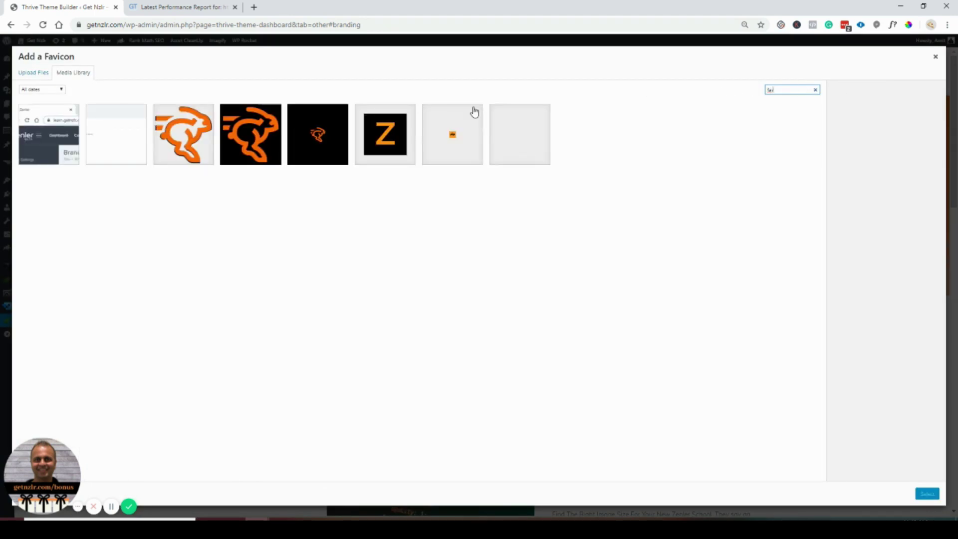
{"action": "left_click", "coordinate": [180, 146]}
{"action": "left_click", "coordinate": [928, 493]}
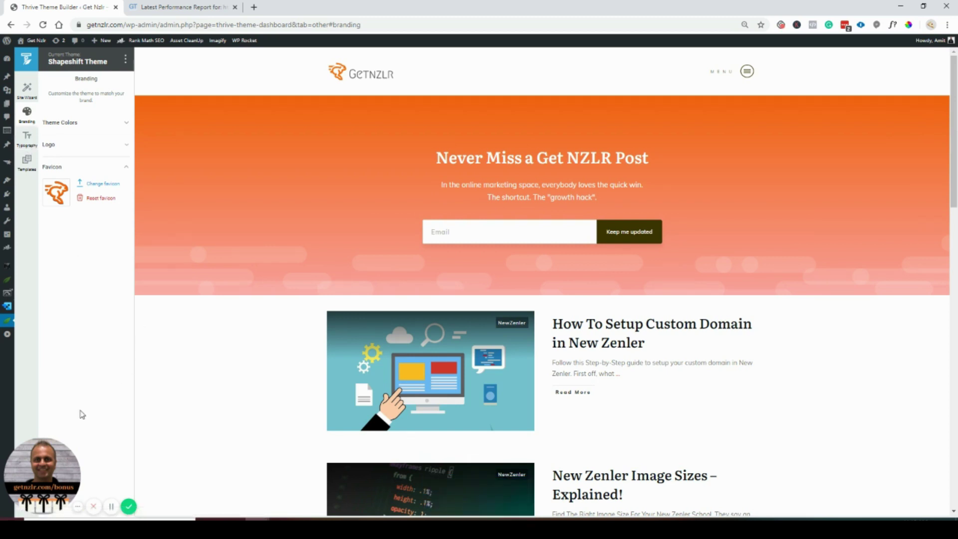
Step: In Typography, expand the first Default Typography set and open it for editing in Thrive Architect
{"action": "left_click", "coordinate": [27, 144]}
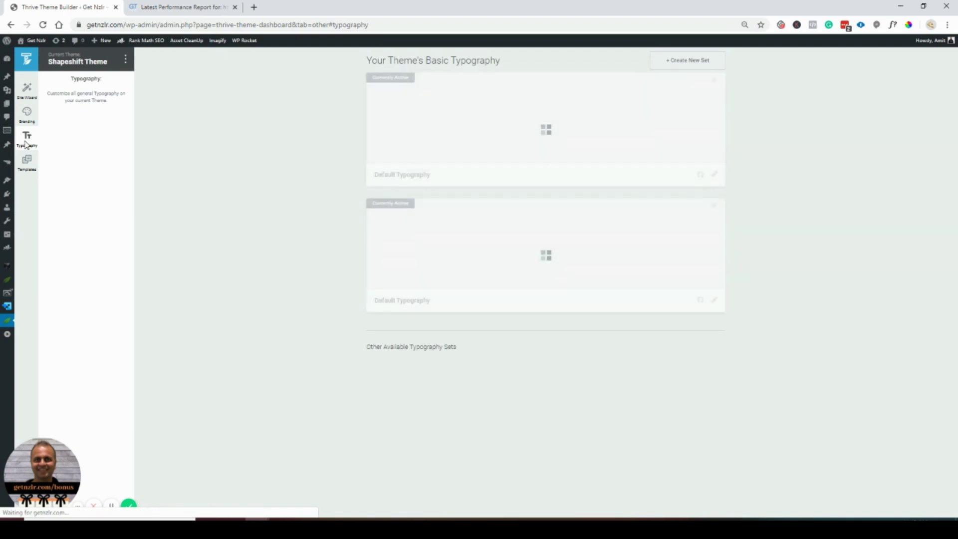
{"action": "left_click", "coordinate": [29, 123]}
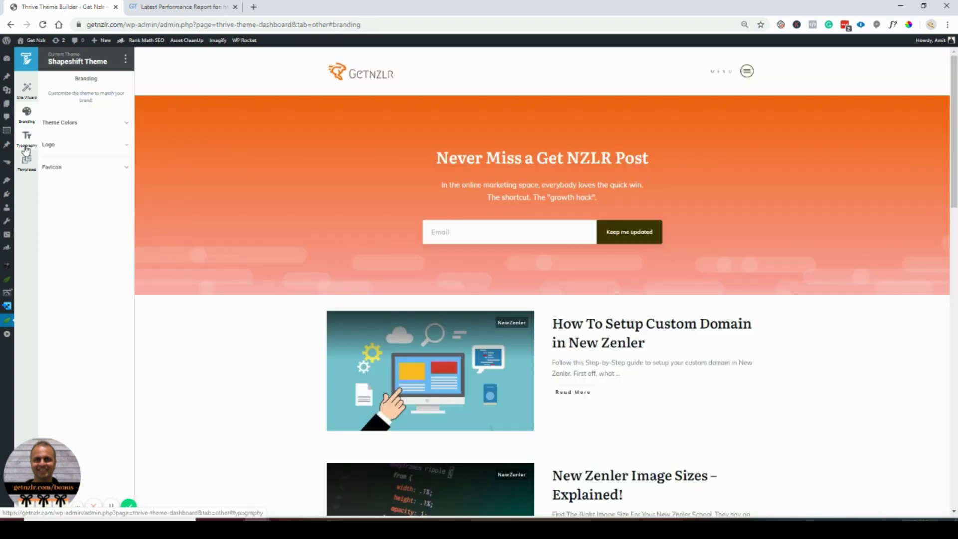
{"action": "left_click", "coordinate": [27, 140]}
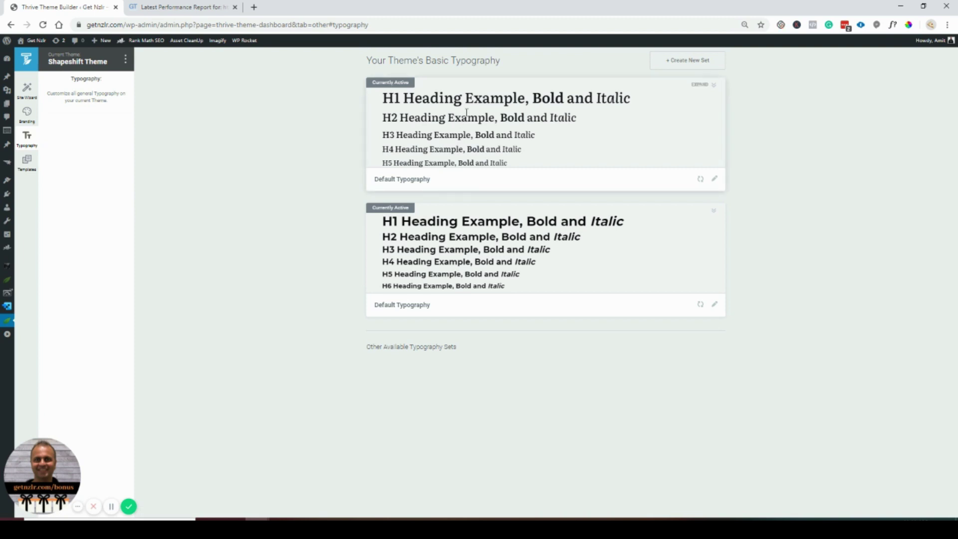
{"action": "left_click", "coordinate": [715, 85]}
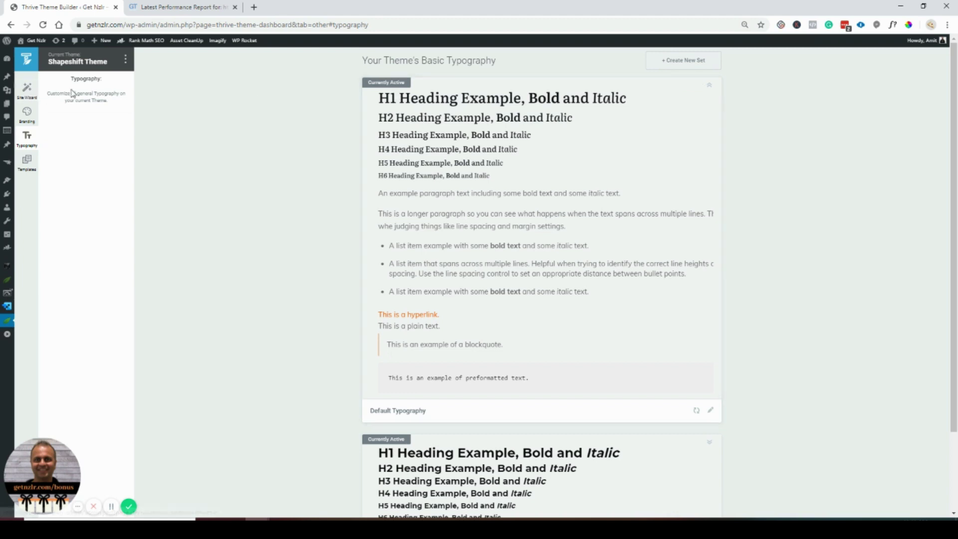
{"action": "scroll", "coordinate": [588, 290], "scroll_direction": "down", "scroll_amount": 2}
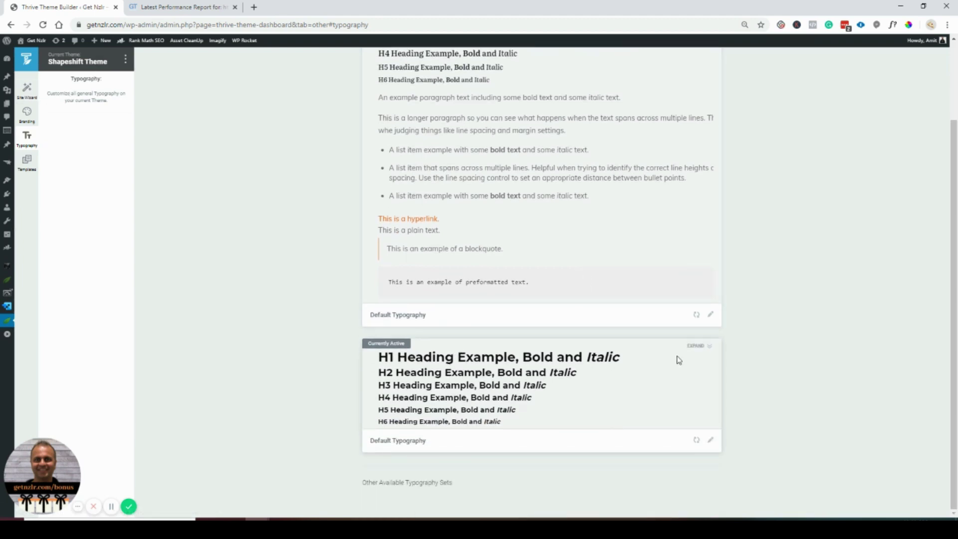
{"action": "left_click", "coordinate": [711, 314]}
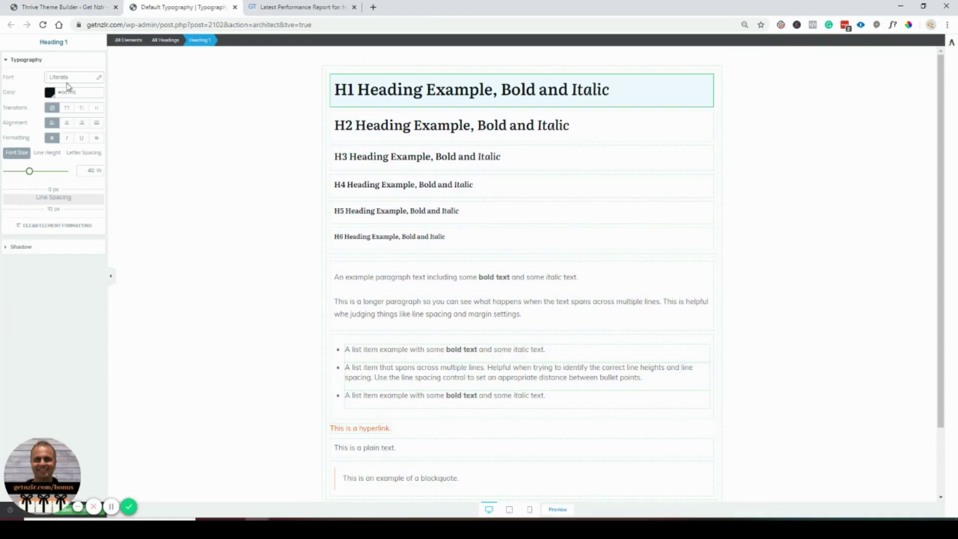
Step: Set Heading 1 to the Montserrat font
{"action": "left_click", "coordinate": [75, 79]}
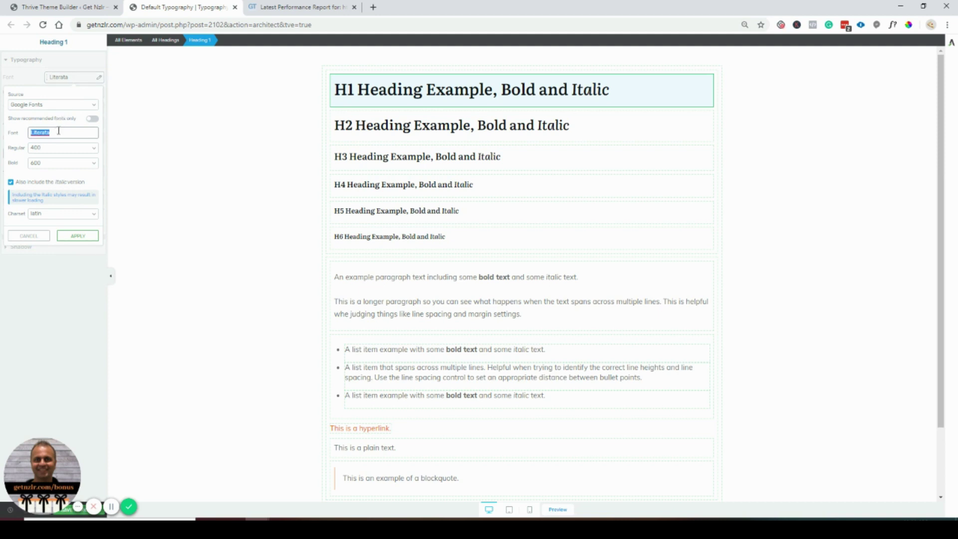
{"action": "type", "text": "mo"}
{"action": "left_click", "coordinate": [64, 168]}
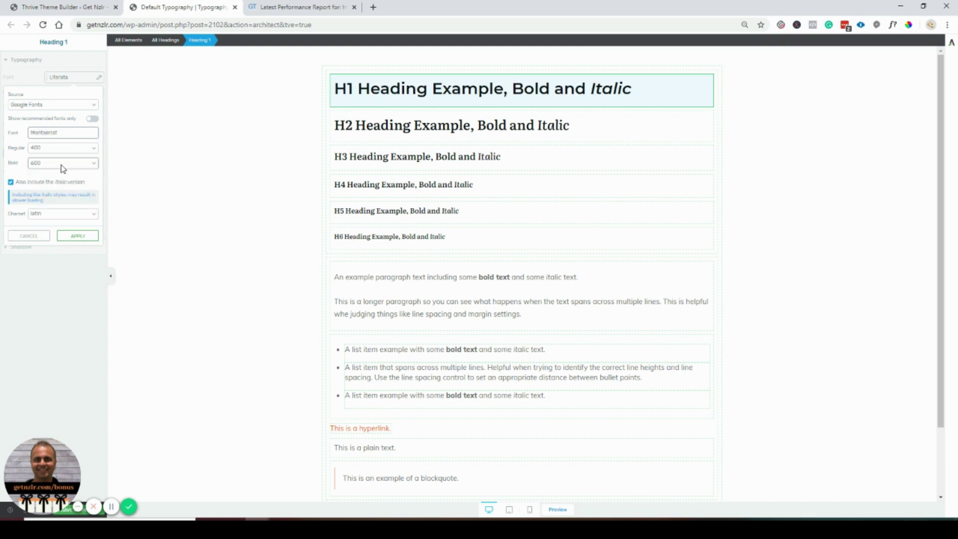
{"action": "left_click", "coordinate": [77, 236]}
{"action": "left_click", "coordinate": [413, 139]}
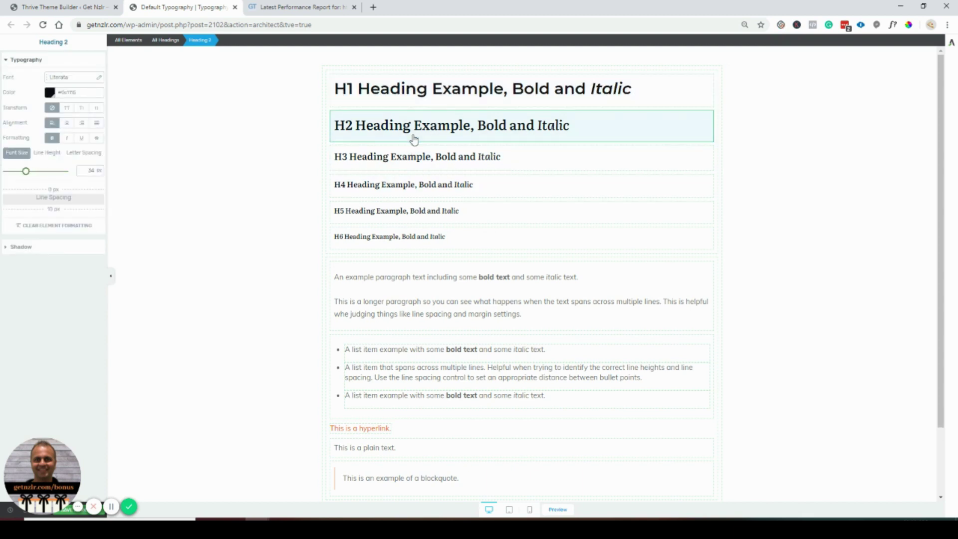
{"action": "left_click", "coordinate": [173, 41]}
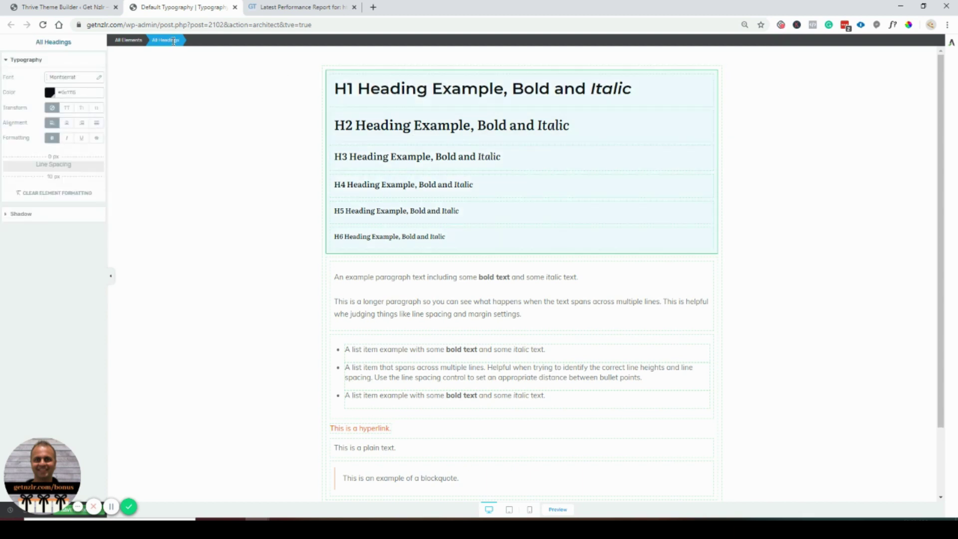
Step: Set the sample paragraph to PT Sans and make its text slightly larger
{"action": "left_click", "coordinate": [438, 278]}
{"action": "left_click", "coordinate": [79, 77]}
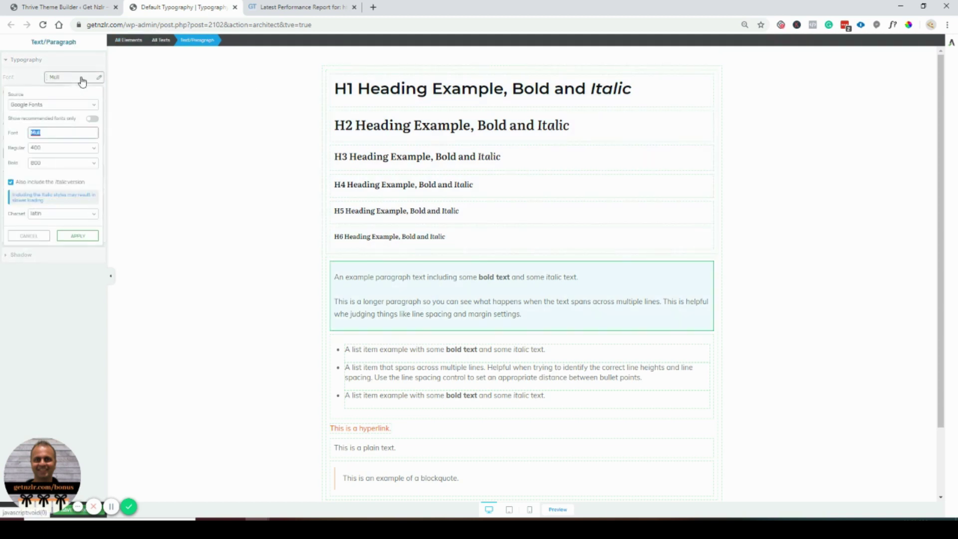
{"action": "type", "text": "pt s"}
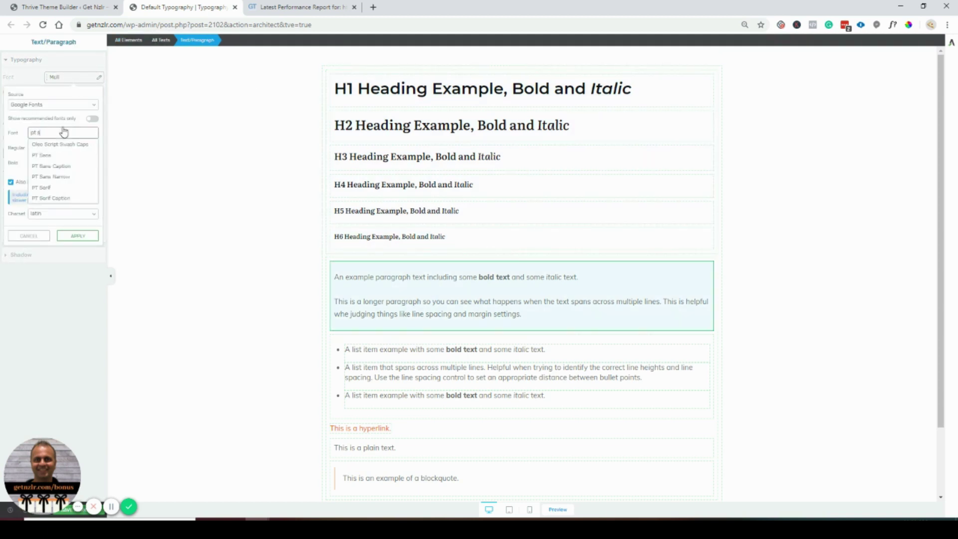
{"action": "left_click", "coordinate": [55, 144]}
{"action": "left_click_drag", "start_coordinate": [18, 177], "coordinate": [20, 172]}
Step: Set the bulleted list items to PT Sans
{"action": "left_click", "coordinate": [121, 50]}
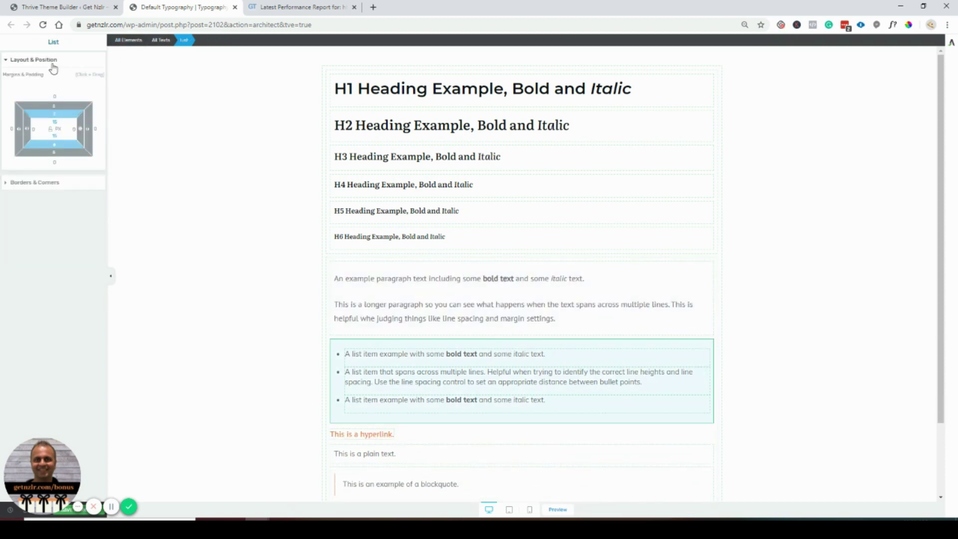
{"action": "left_click", "coordinate": [441, 355]}
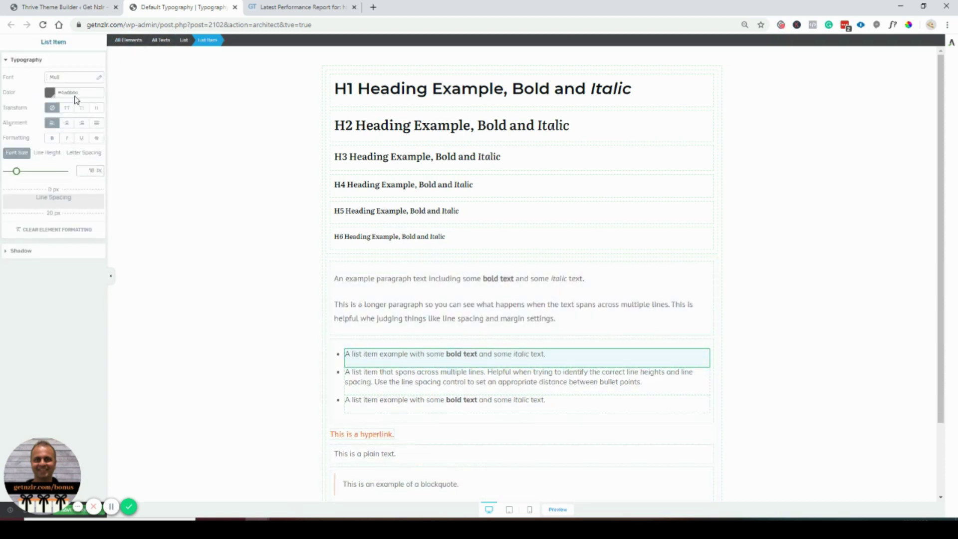
{"action": "left_click", "coordinate": [75, 77]}
{"action": "type", "text": "PT Sans"}
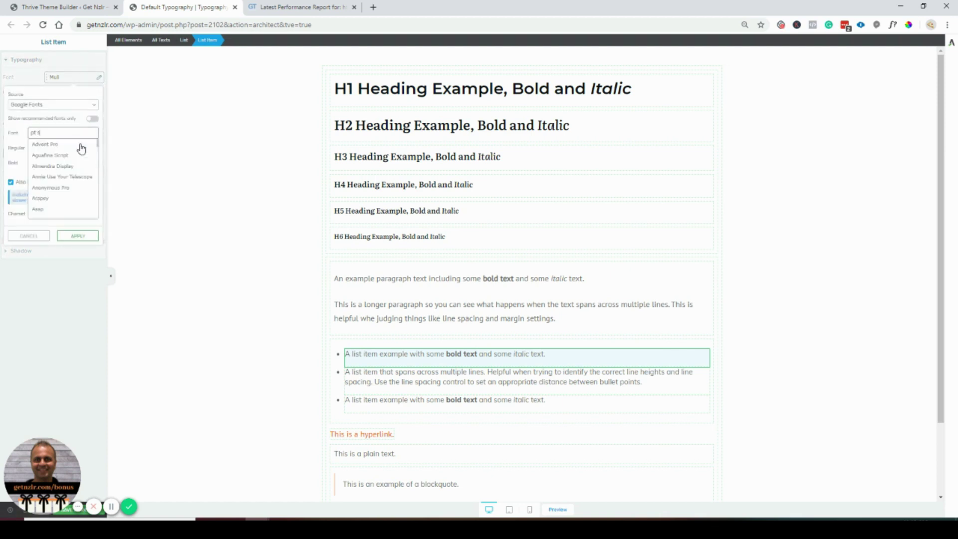
{"action": "left_click", "coordinate": [93, 235]}
{"action": "left_click", "coordinate": [408, 381]}
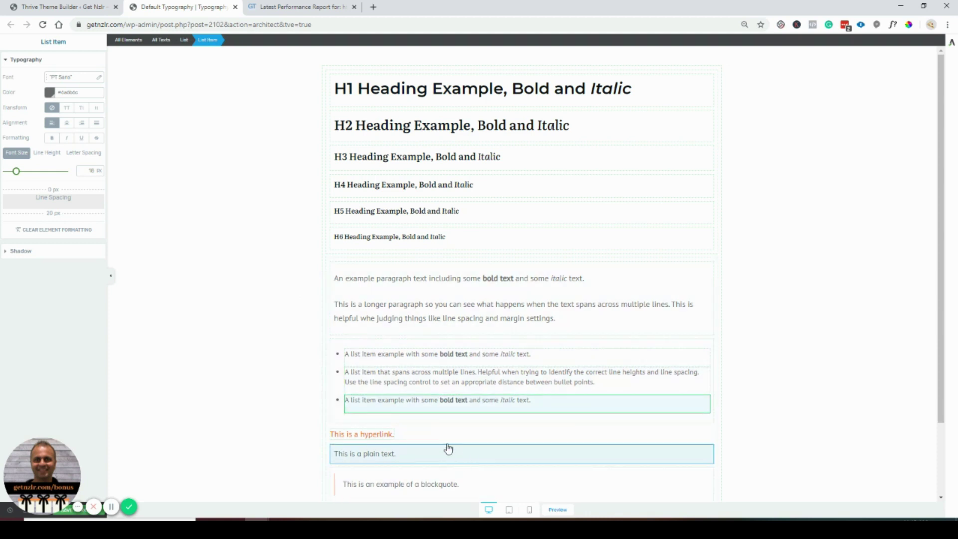
{"action": "left_click", "coordinate": [369, 435]}
Step: Give the sample hyperlink a lighter orange (#FF9414) text colour with no highlight
{"action": "left_click", "coordinate": [58, 86]}
{"action": "left_click", "coordinate": [52, 101]}
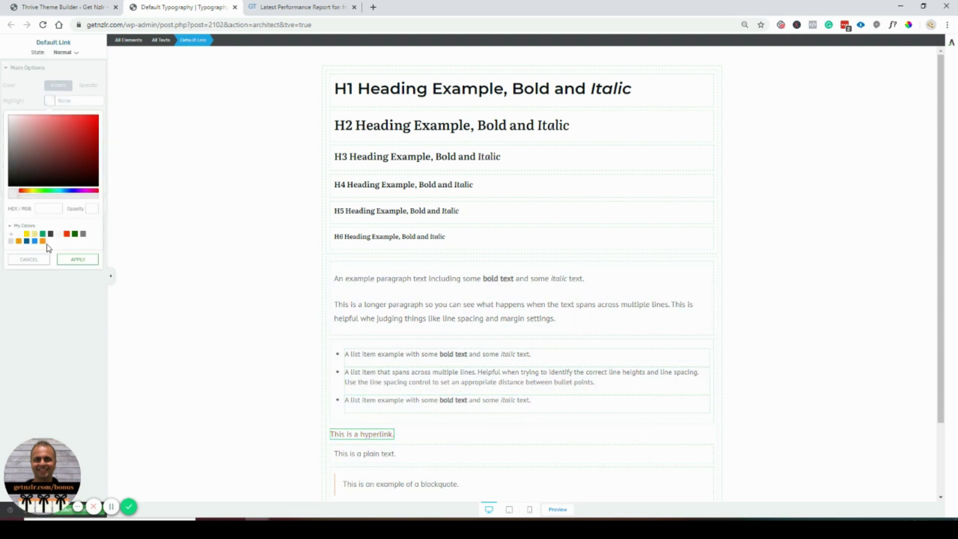
{"action": "left_click", "coordinate": [43, 241]}
{"action": "left_click", "coordinate": [87, 262]}
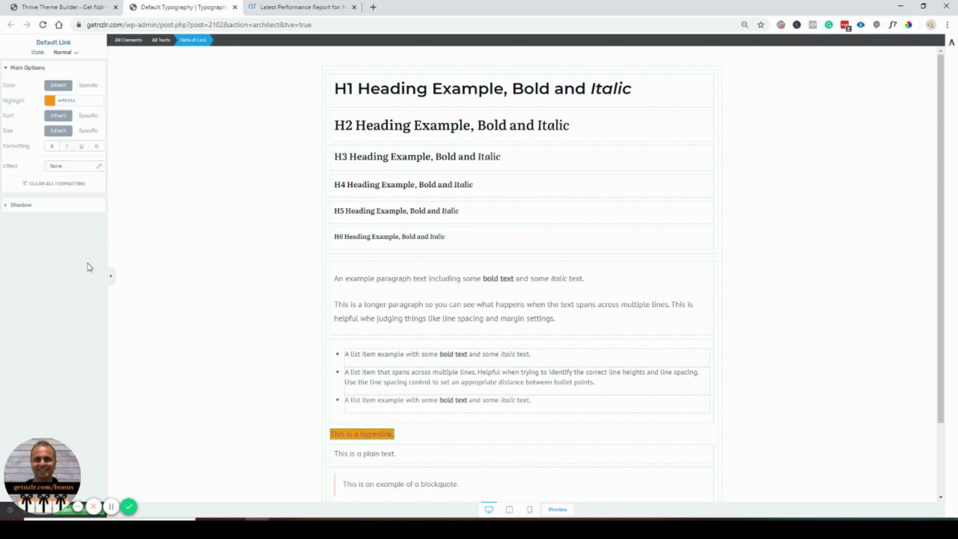
{"action": "left_click", "coordinate": [49, 101]}
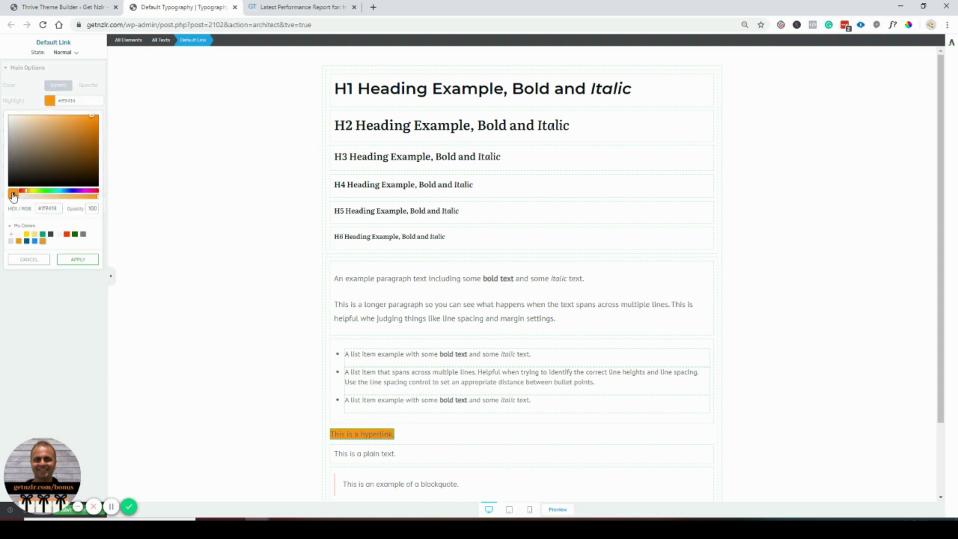
{"action": "left_click", "coordinate": [78, 260]}
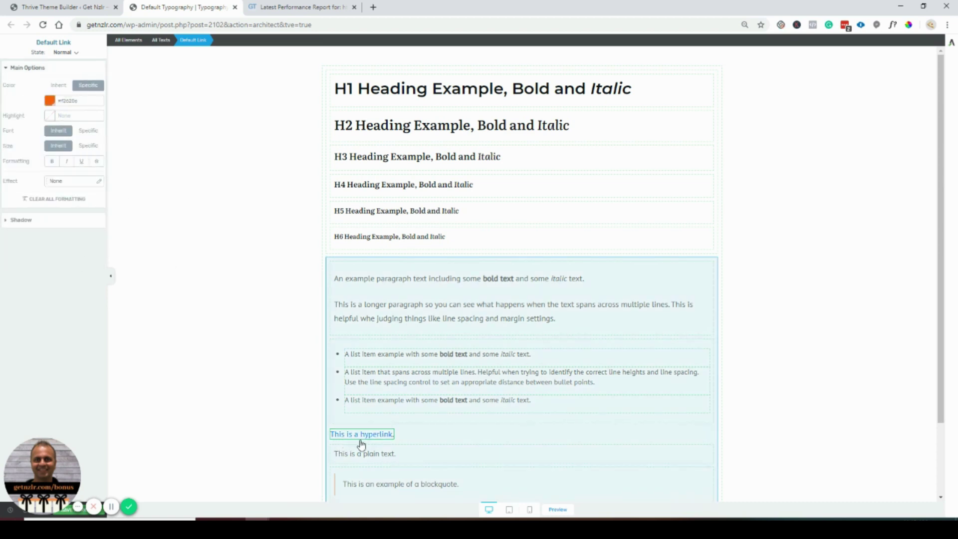
{"action": "left_click", "coordinate": [50, 100]}
{"action": "left_click", "coordinate": [43, 240]}
{"action": "left_click", "coordinate": [77, 260]}
Step: Set the plain text sample to PT Sans
{"action": "left_click", "coordinate": [365, 454]}
{"action": "left_click", "coordinate": [73, 77]}
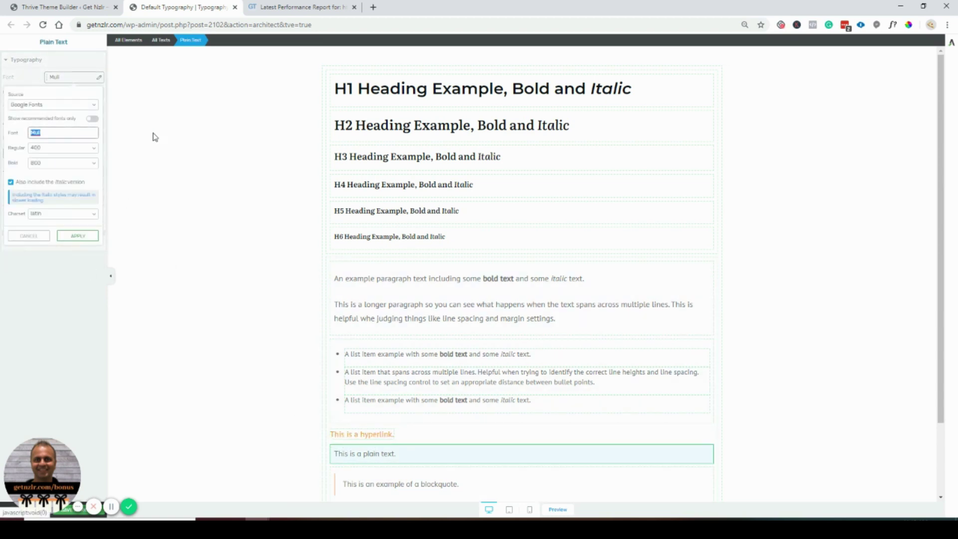
{"action": "type", "text": "pt san"}
{"action": "left_click", "coordinate": [47, 144]}
{"action": "left_click", "coordinate": [82, 236]}
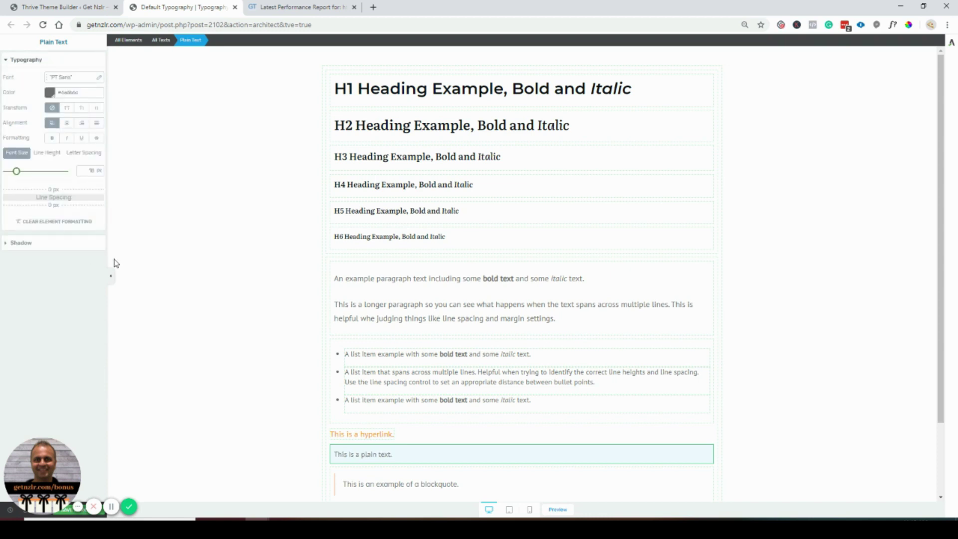
Step: Set the blockquote sample to PT Sans
{"action": "scroll", "coordinate": [469, 399], "scroll_direction": "down", "scroll_amount": 2}
{"action": "left_click", "coordinate": [453, 385]}
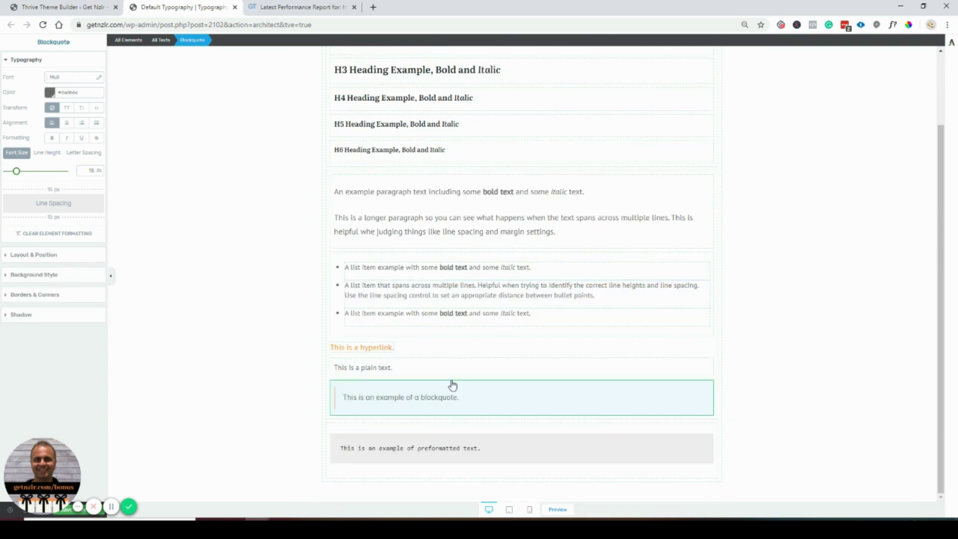
{"action": "left_click", "coordinate": [74, 77]}
{"action": "type", "text": "pt san"}
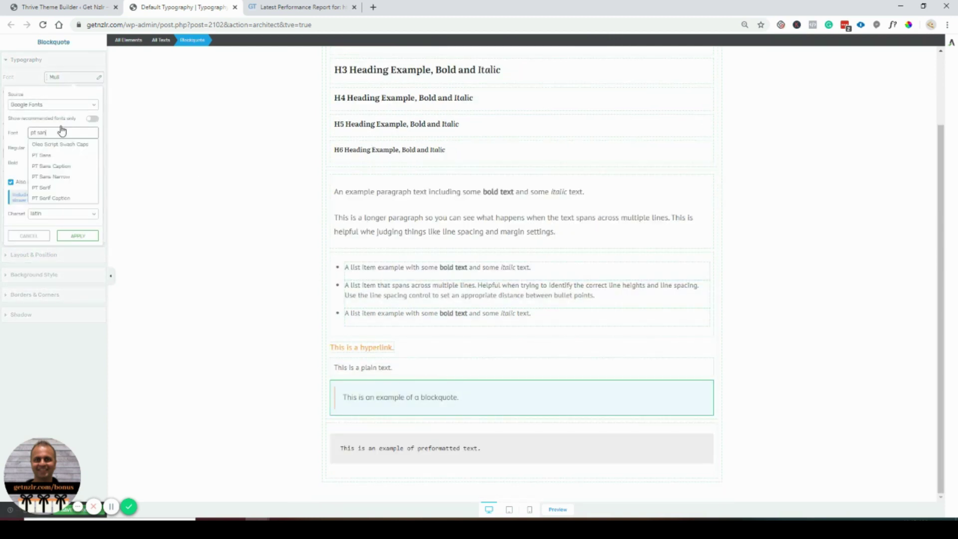
{"action": "left_click", "coordinate": [48, 144]}
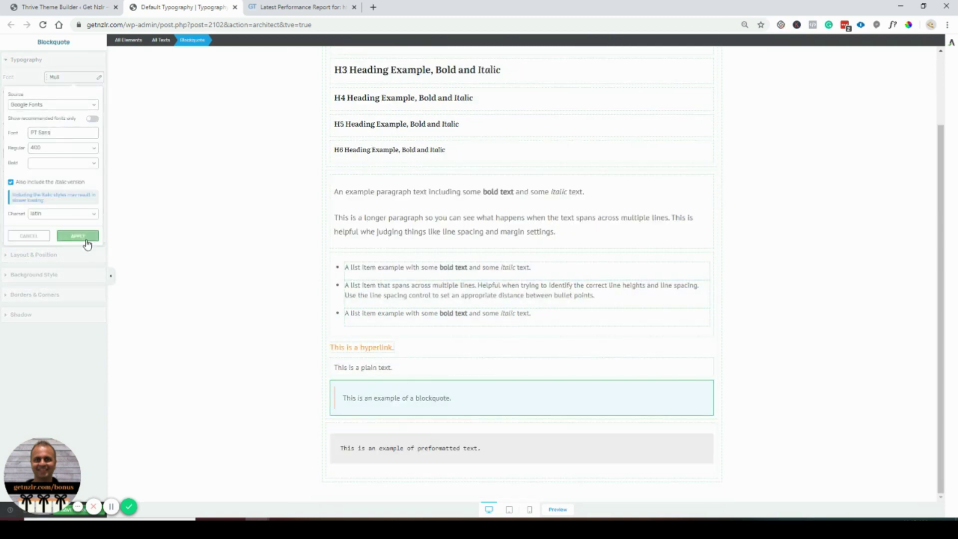
{"action": "left_click", "coordinate": [79, 236]}
Step: Set the preformatted text sample to PT Sans with bold 700 weight
{"action": "left_click", "coordinate": [451, 452]}
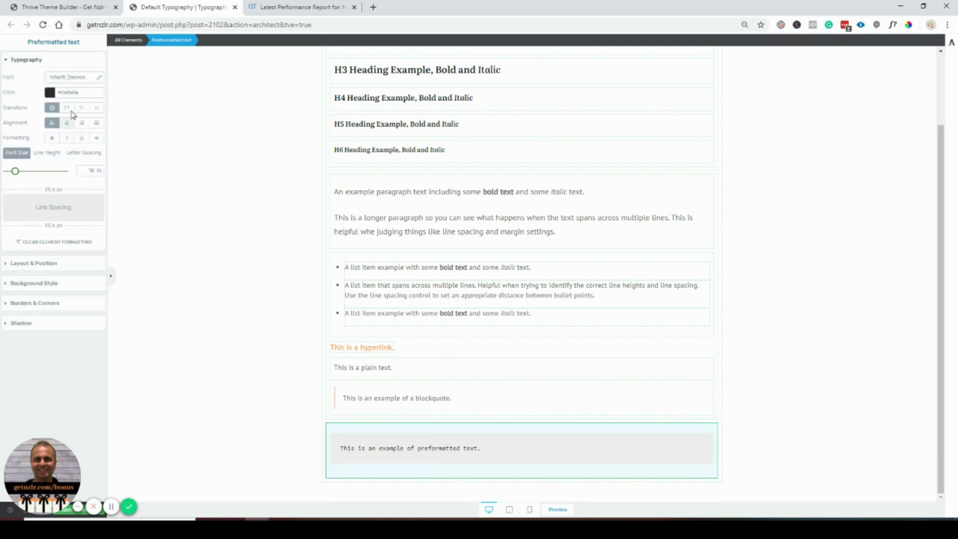
{"action": "left_click", "coordinate": [82, 80]}
{"action": "left_click", "coordinate": [62, 132]}
{"action": "left_click", "coordinate": [64, 145]}
{"action": "left_click", "coordinate": [63, 165]}
{"action": "left_click", "coordinate": [62, 175]}
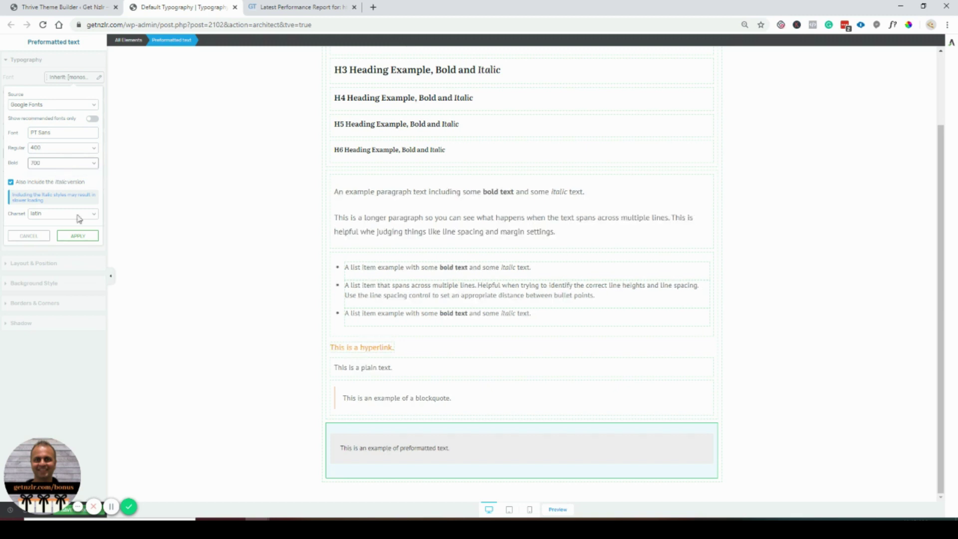
{"action": "left_click", "coordinate": [79, 236]}
{"action": "scroll", "coordinate": [385, 85], "scroll_direction": "up", "scroll_amount": 2}
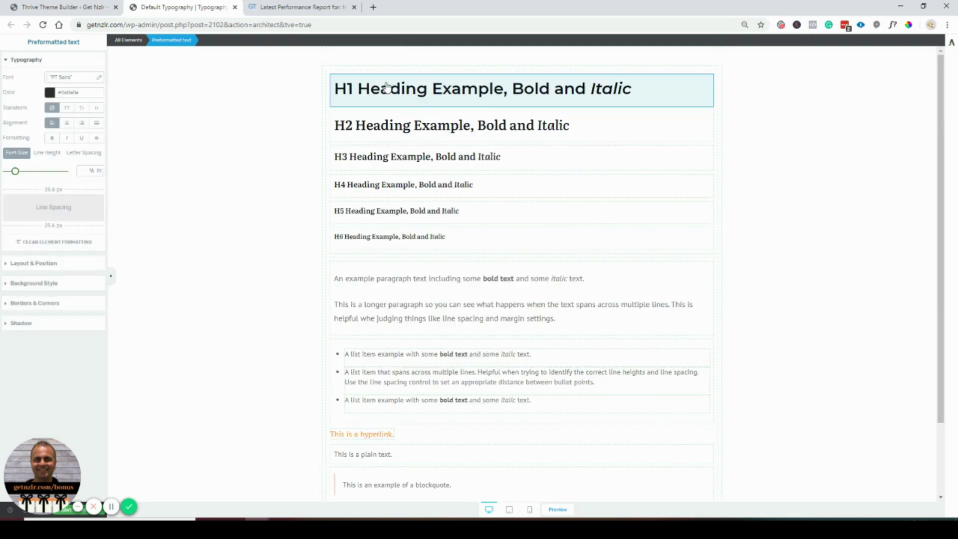
Step: Switch the H1–H6 headings to Montserrat and preview the Default Typography set live
{"action": "left_click", "coordinate": [385, 88]}
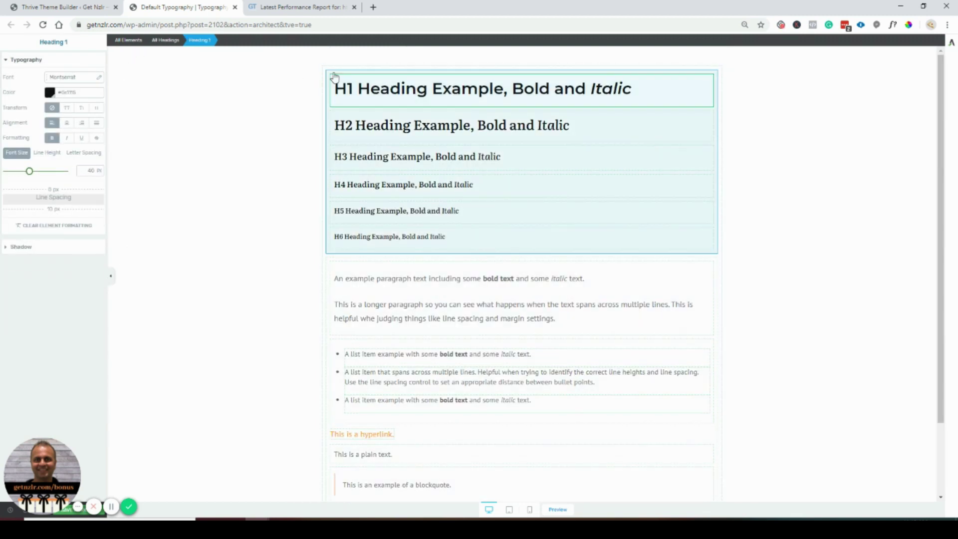
{"action": "left_click", "coordinate": [331, 75]}
{"action": "left_click", "coordinate": [80, 79]}
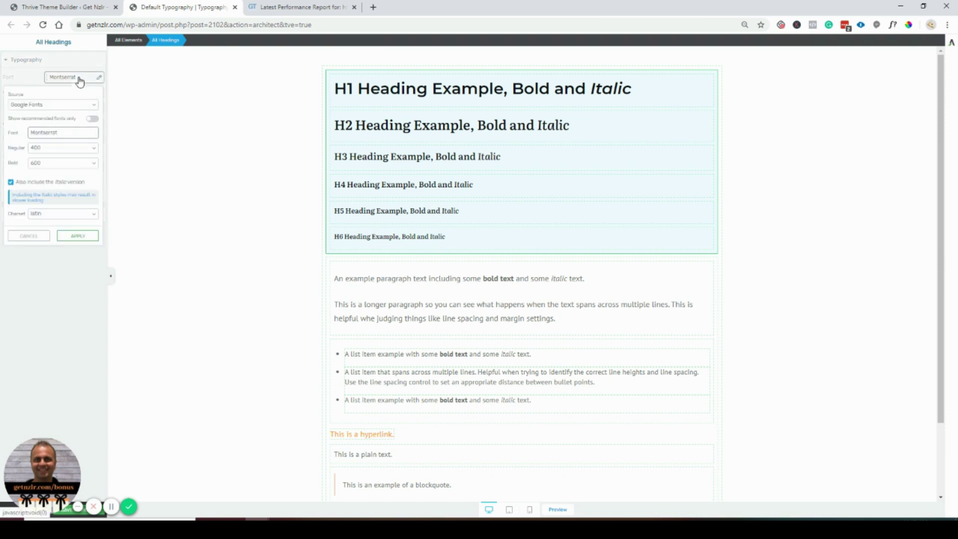
{"action": "left_click", "coordinate": [420, 130]}
{"action": "left_click", "coordinate": [72, 78]}
{"action": "type", "text": "m"}
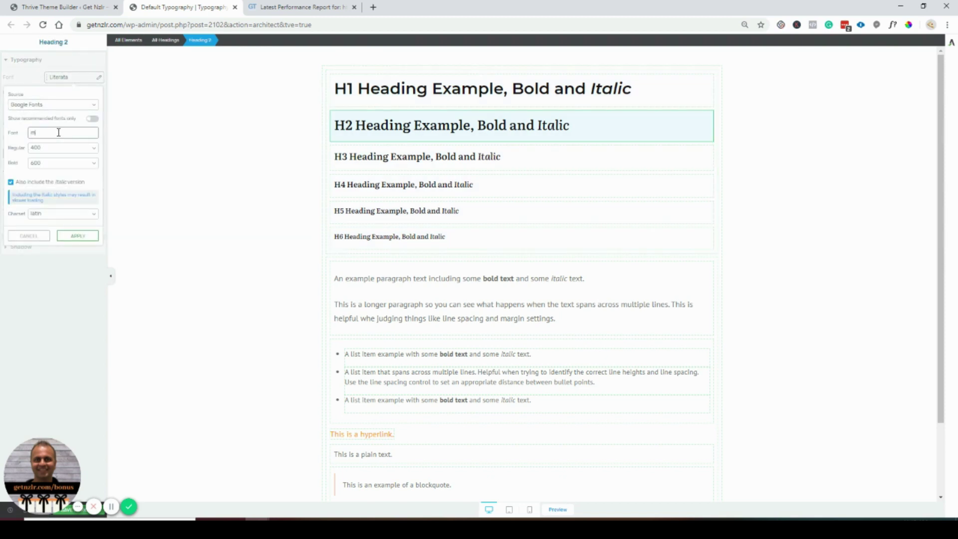
{"action": "type", "text": "ontont"}
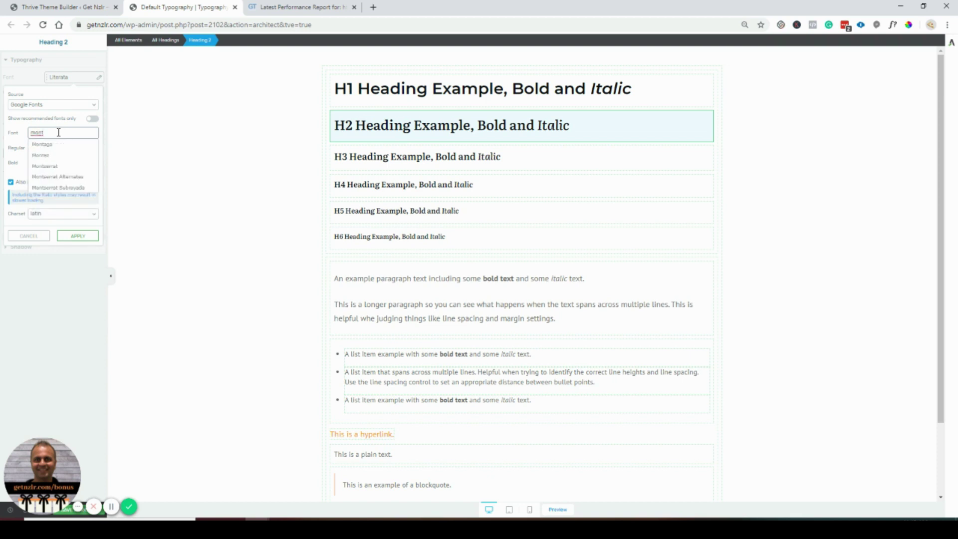
{"action": "left_click", "coordinate": [45, 166]}
{"action": "left_click", "coordinate": [440, 156]}
{"action": "left_click", "coordinate": [74, 78]}
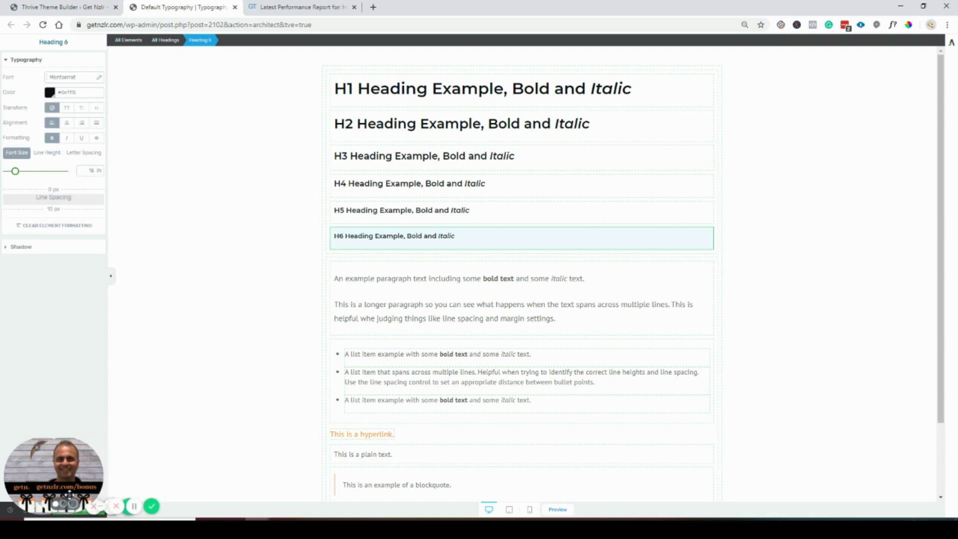
{"action": "left_click", "coordinate": [78, 508]}
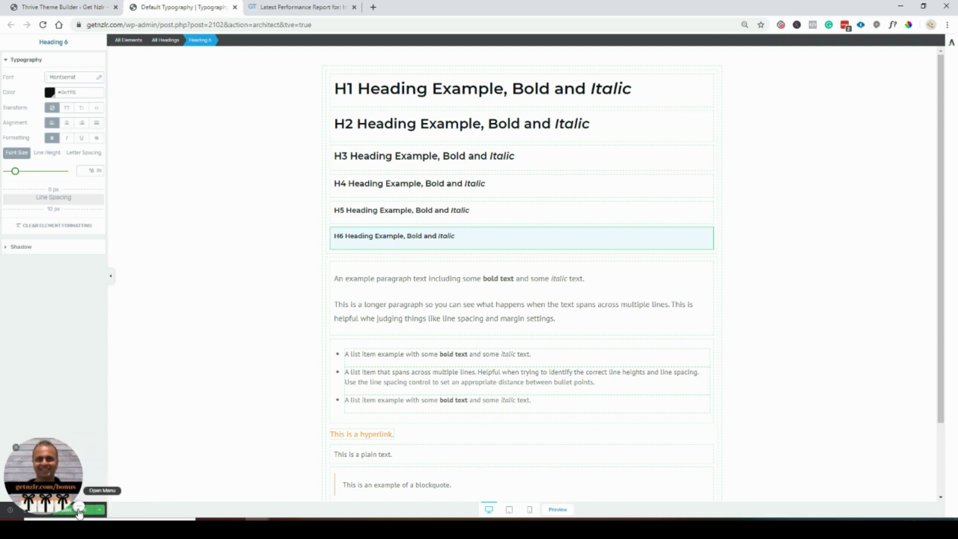
{"action": "left_click", "coordinate": [78, 510]}
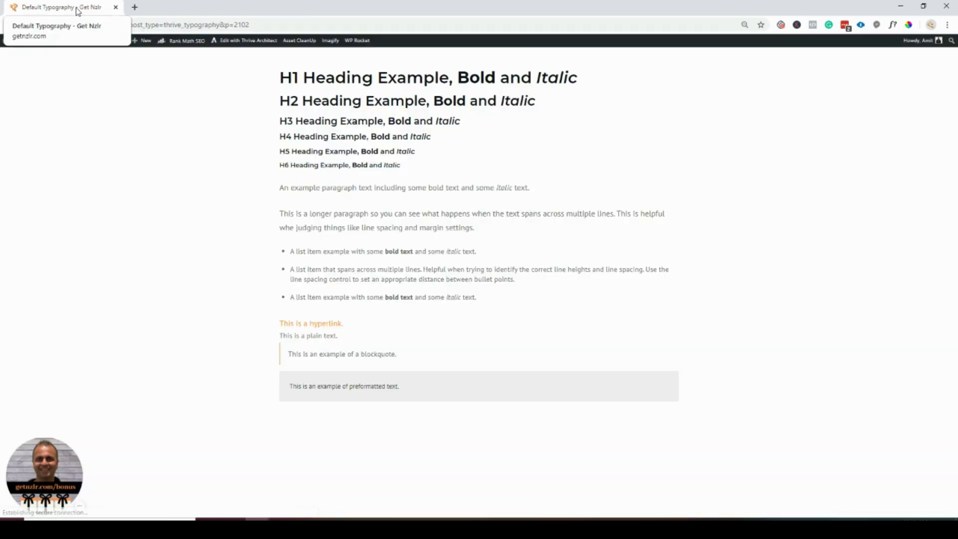
Step: Back in the Theme Builder tab, cancel a typography reset and collapse the Default Typography card
{"action": "left_click_drag", "start_coordinate": [79, 11], "coordinate": [203, 9]}
{"action": "left_click", "coordinate": [60, 7]}
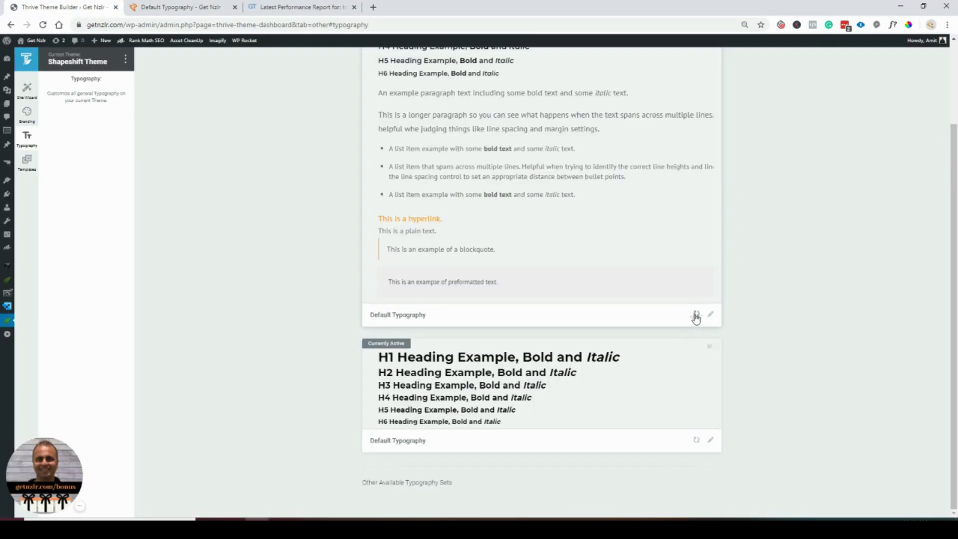
{"action": "left_click", "coordinate": [697, 316]}
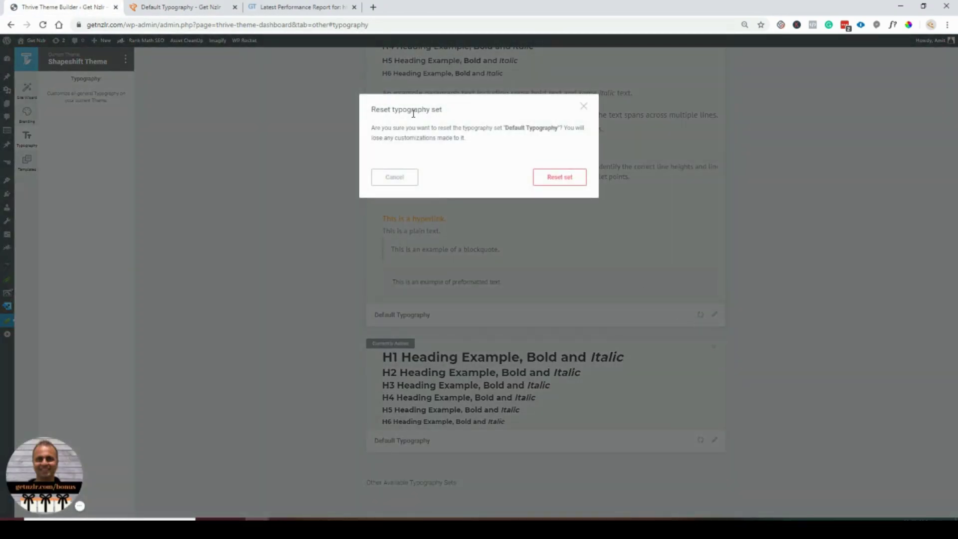
{"action": "left_click", "coordinate": [390, 182]}
{"action": "scroll", "coordinate": [623, 255], "scroll_direction": "up", "scroll_amount": 2}
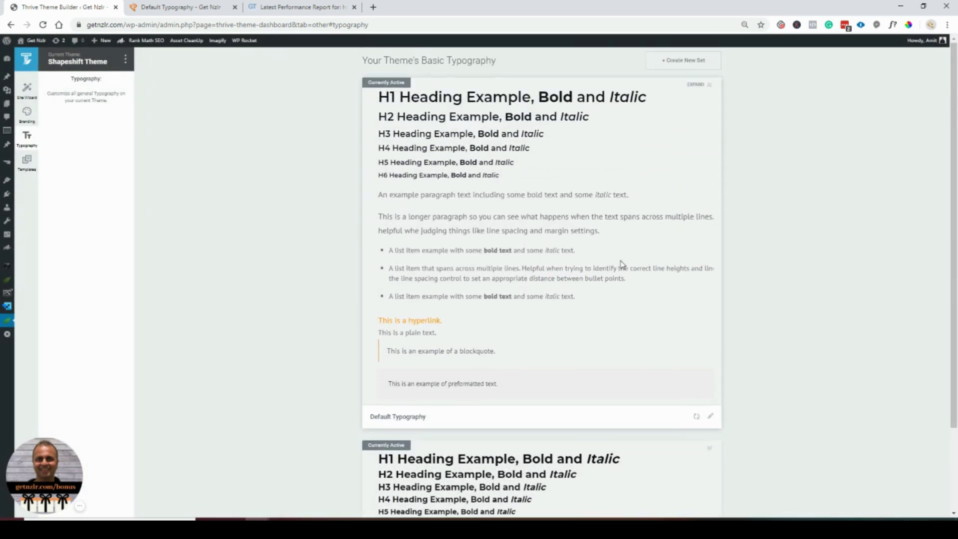
{"action": "left_click", "coordinate": [708, 89]}
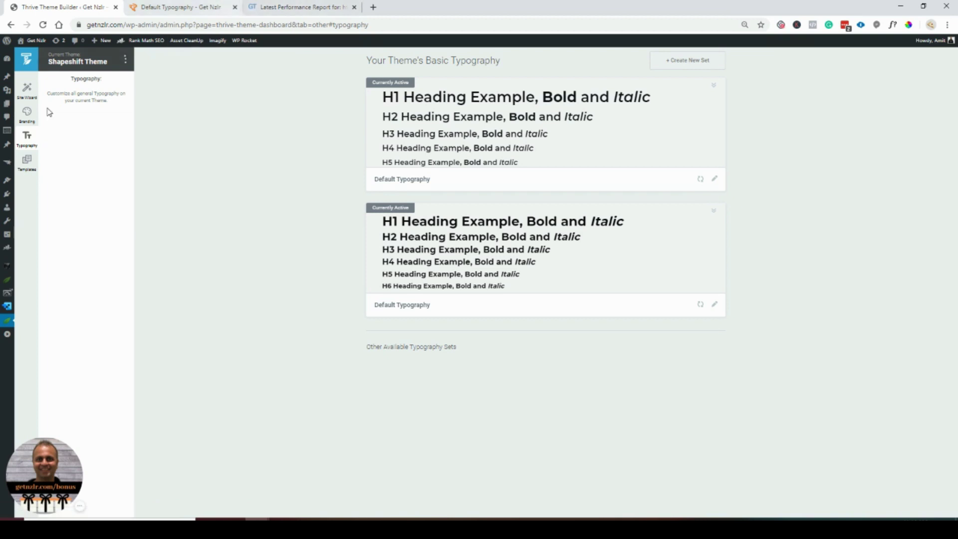
Step: Go to Templates, glance at the Core Templates dropdown, and continue from the wizard to the templates list
{"action": "left_click", "coordinate": [27, 163]}
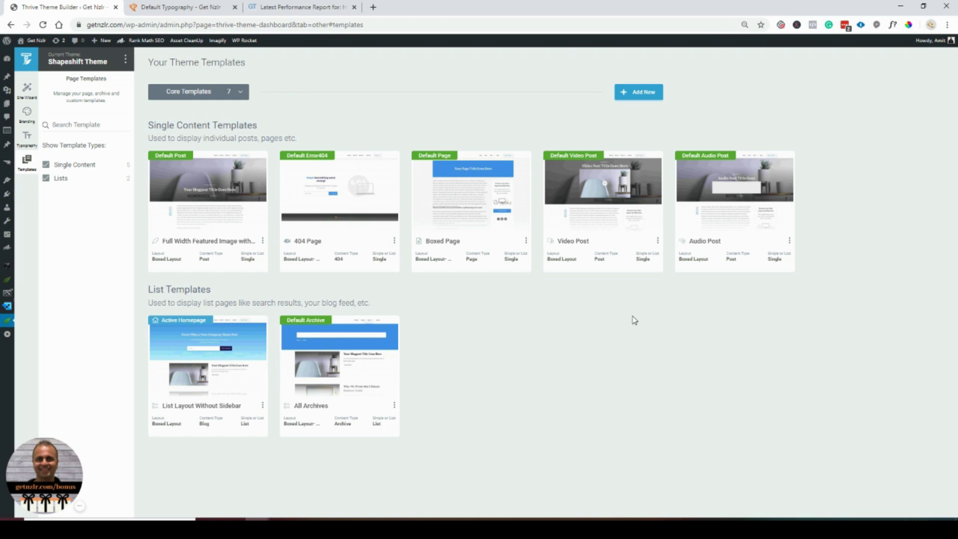
{"action": "left_click", "coordinate": [228, 95]}
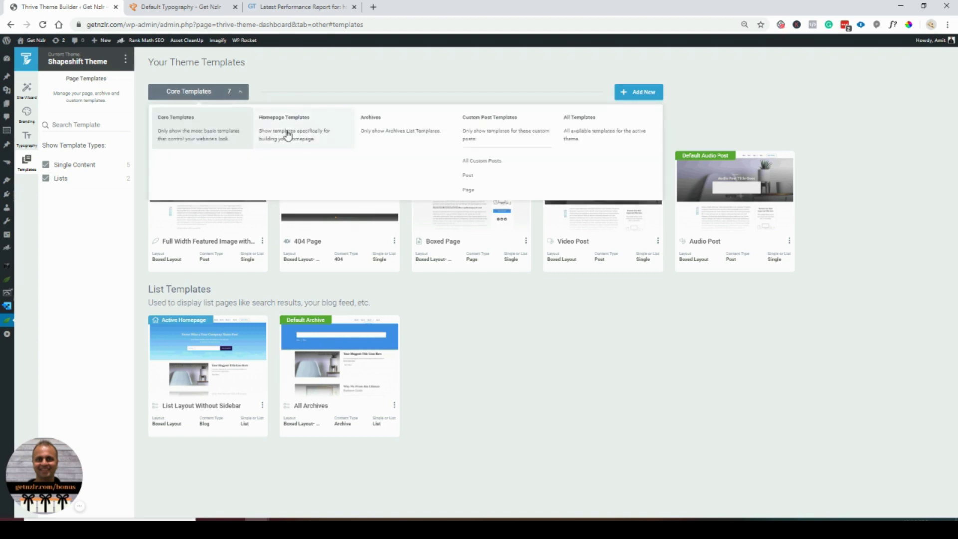
{"action": "left_click", "coordinate": [595, 337]}
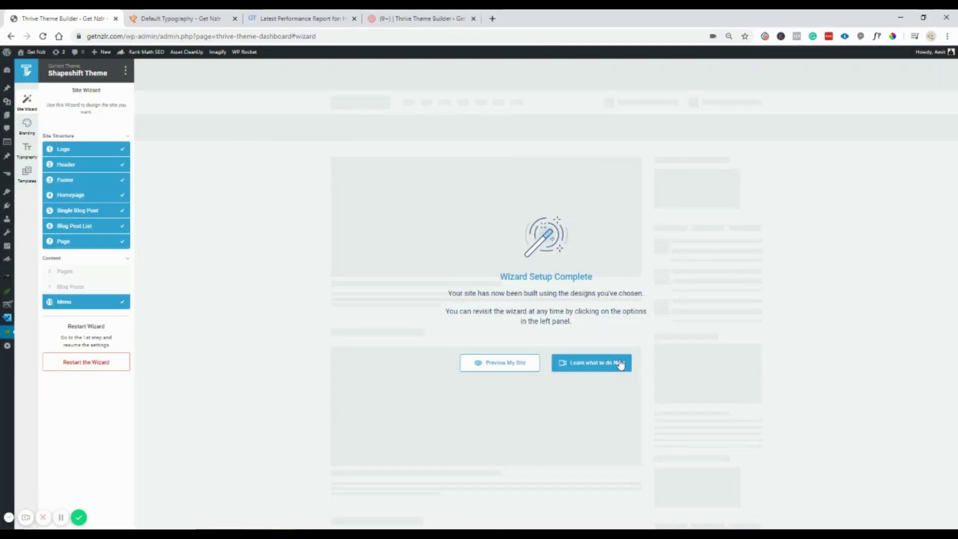
{"action": "left_click", "coordinate": [581, 368]}
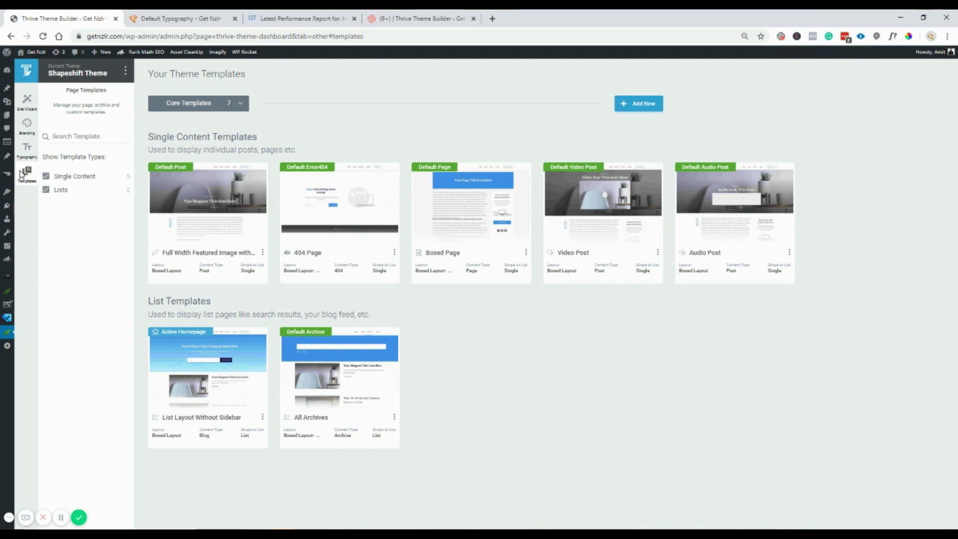
Step: Filter by All Templates and scroll through the 22 single content and 10 list templates
{"action": "left_click", "coordinate": [229, 104]}
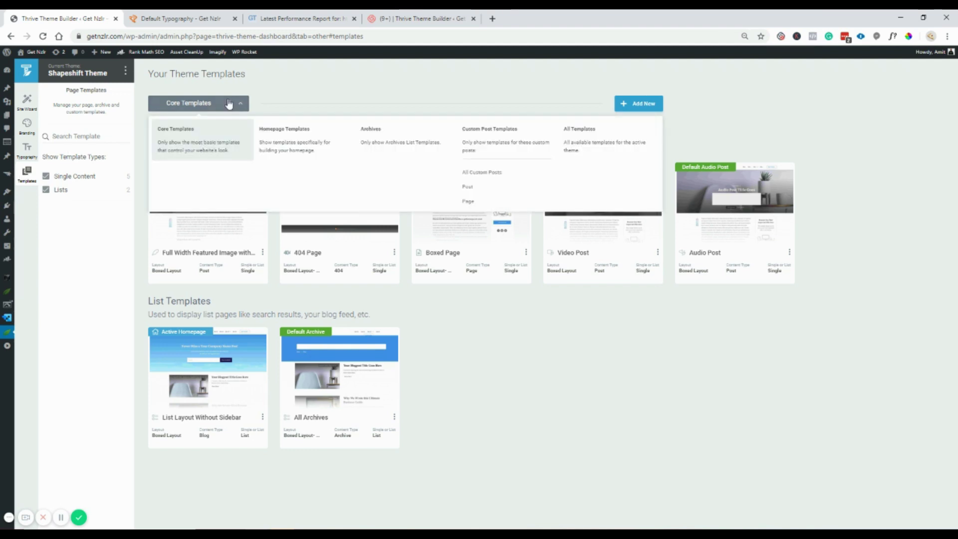
{"action": "left_click", "coordinate": [567, 145]}
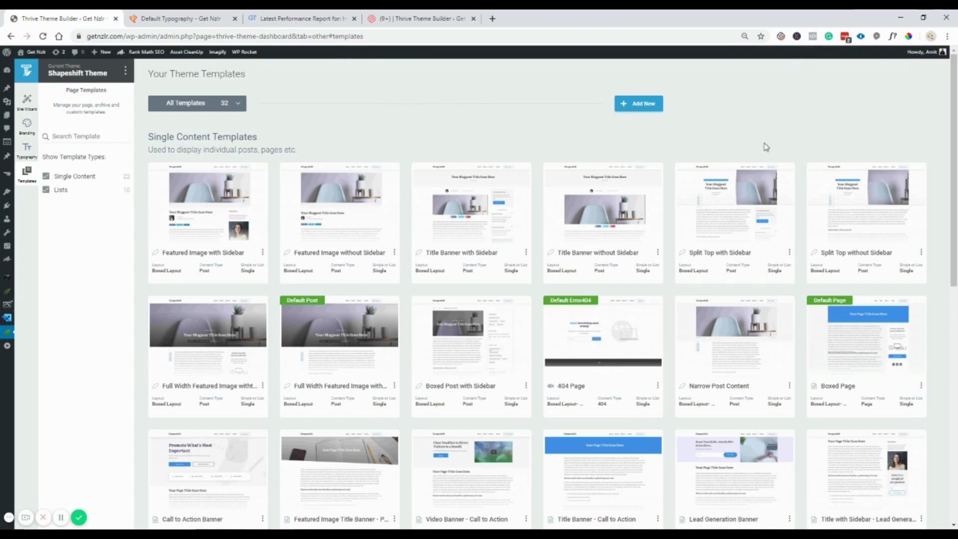
{"action": "scroll", "coordinate": [766, 147], "scroll_direction": "down", "scroll_amount": 7}
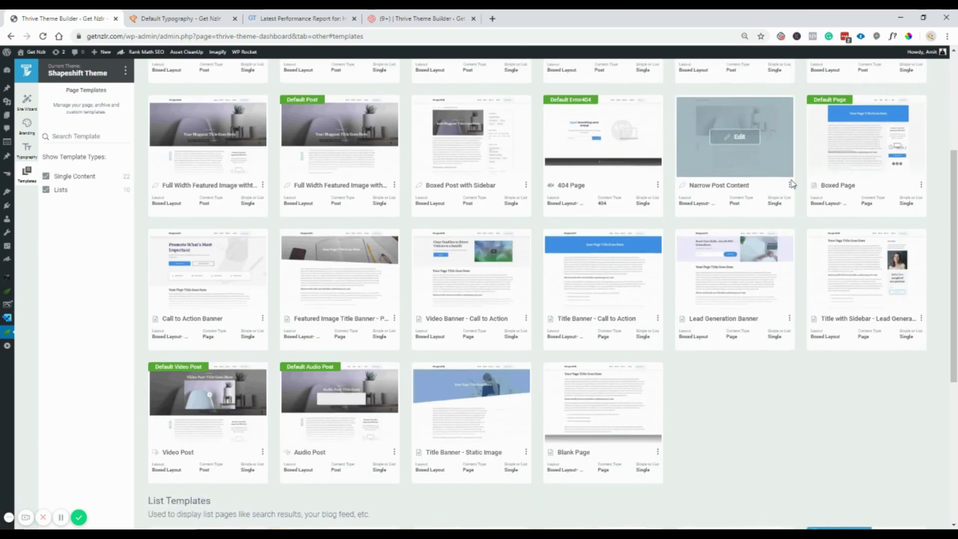
{"action": "scroll", "coordinate": [777, 357], "scroll_direction": "down", "scroll_amount": 3}
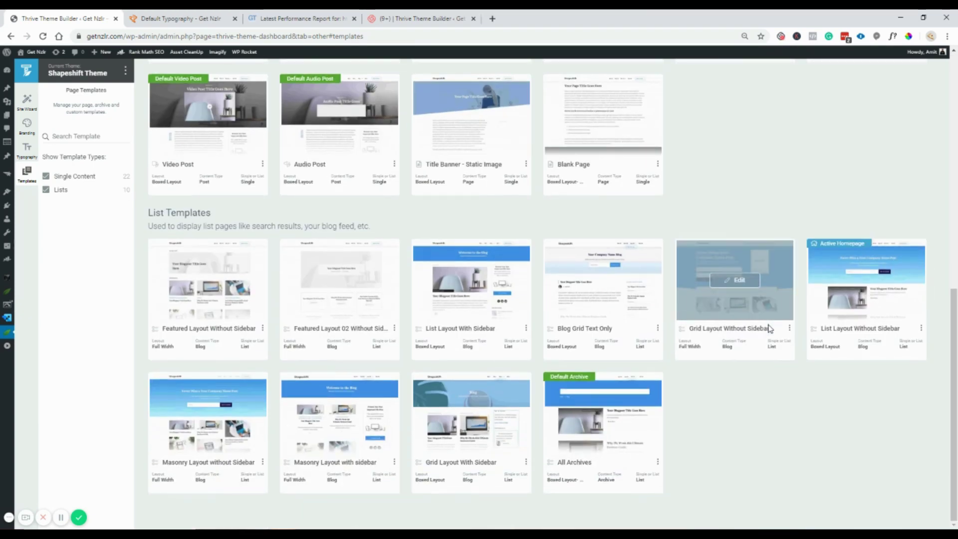
{"action": "scroll", "coordinate": [817, 432], "scroll_direction": "up", "scroll_amount": 4}
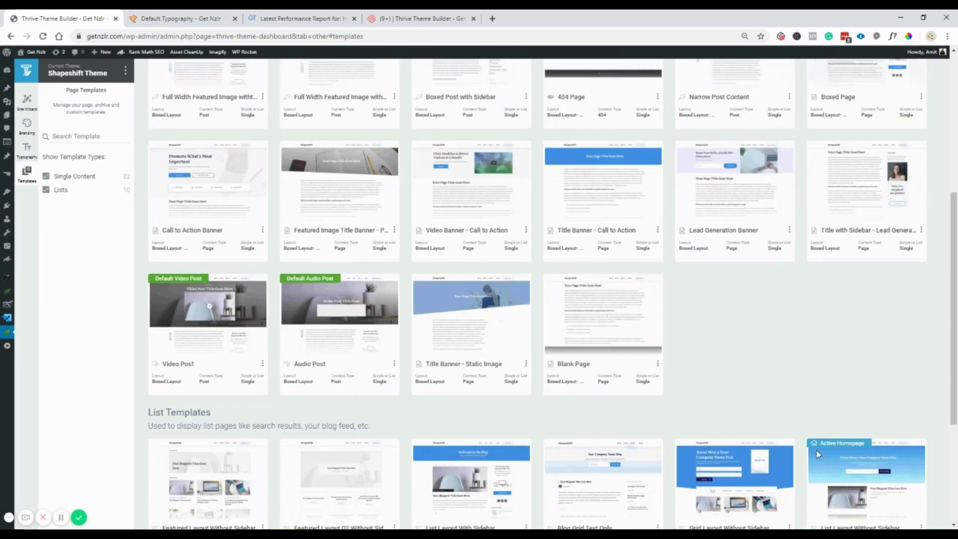
{"action": "scroll", "coordinate": [818, 454], "scroll_direction": "up", "scroll_amount": 2}
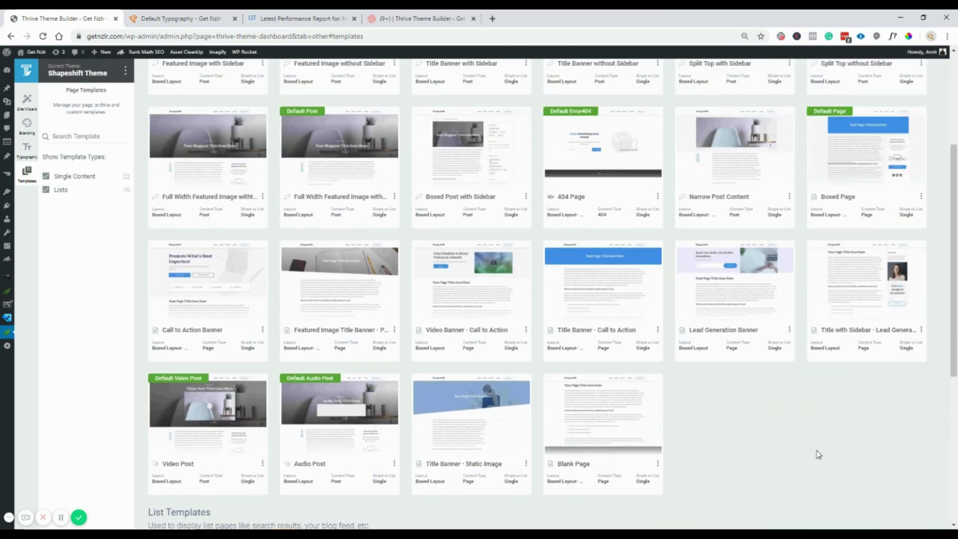
{"action": "scroll", "coordinate": [819, 455], "scroll_direction": "up", "scroll_amount": 4}
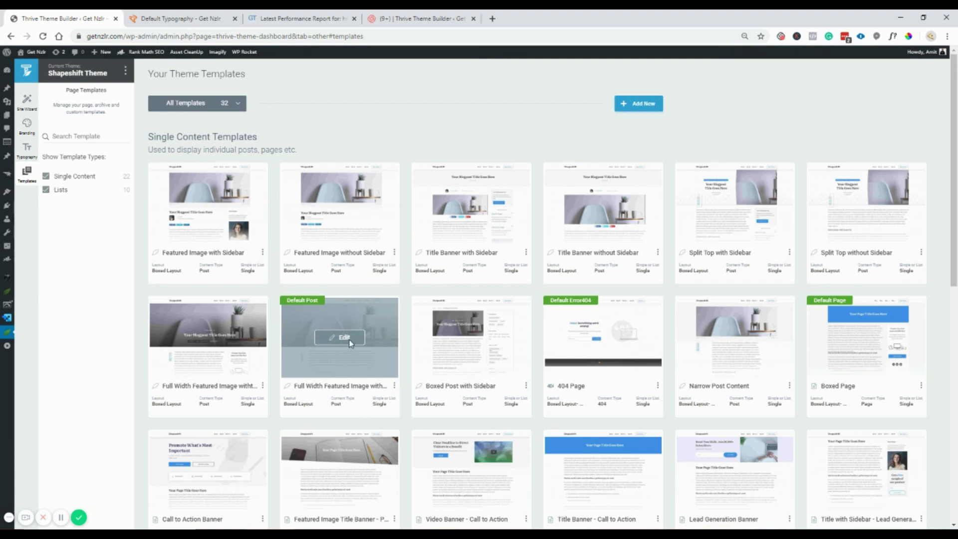
Step: Open the Full Width Featured Image without Sidebar default post template for editing
{"action": "left_click", "coordinate": [350, 343]}
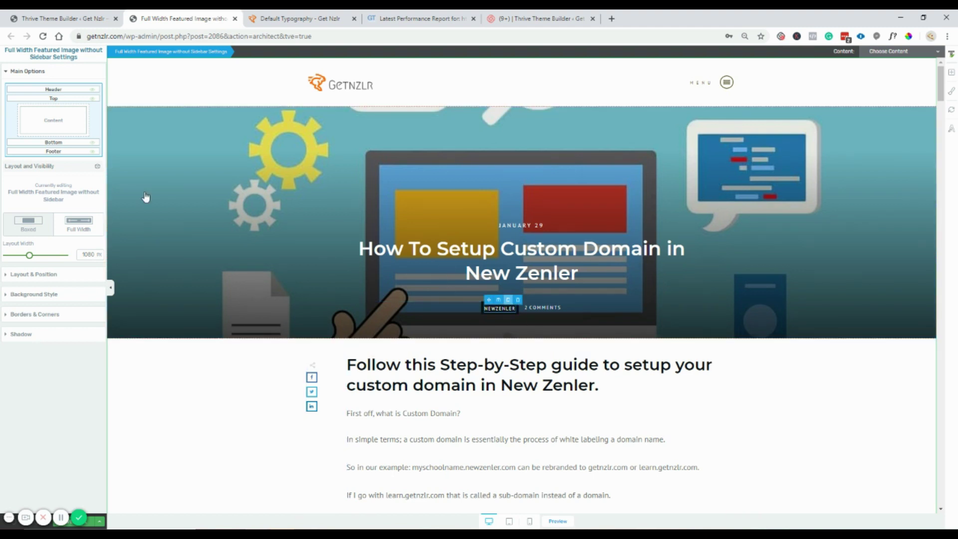
Step: Select the post template's header and toggle its visibility off and back on
{"action": "left_click", "coordinate": [93, 91]}
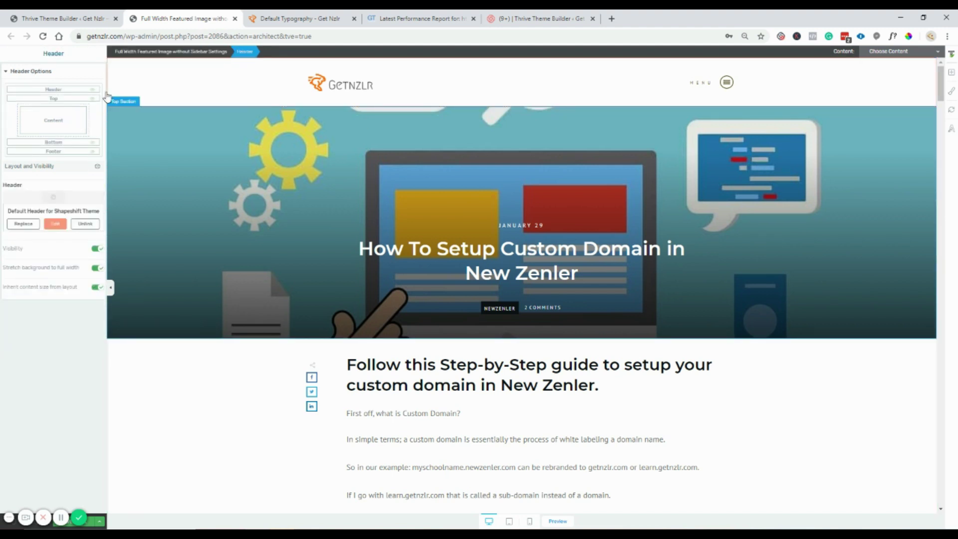
{"action": "left_click", "coordinate": [93, 90]}
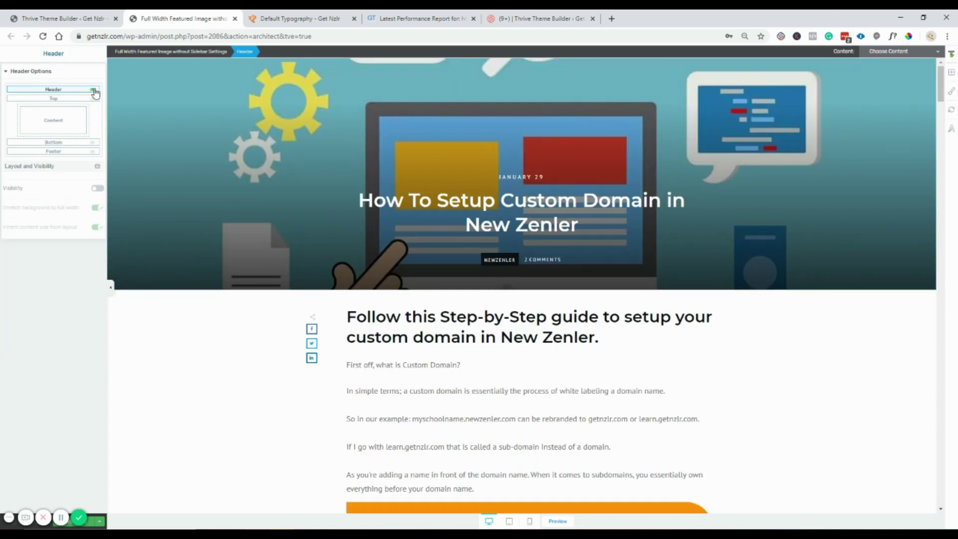
{"action": "left_click", "coordinate": [93, 90]}
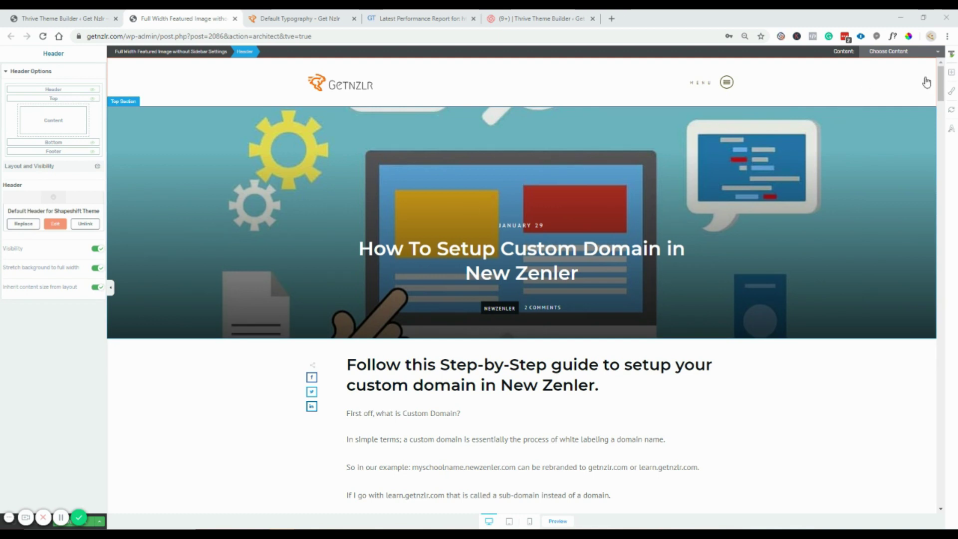
Step: Clear the current selection and briefly check the preview content choices
{"action": "left_click", "coordinate": [952, 54]}
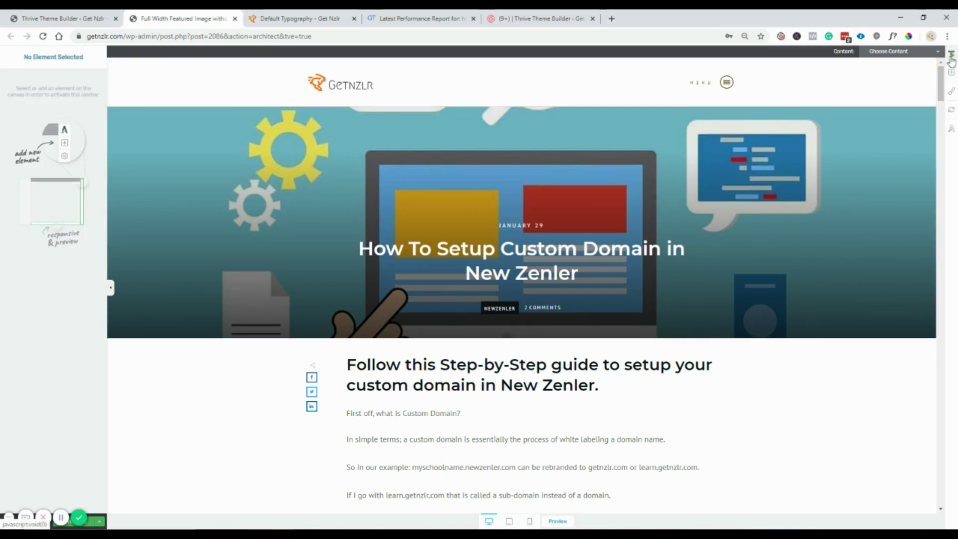
{"action": "left_click", "coordinate": [936, 52]}
{"action": "left_click", "coordinate": [937, 52]}
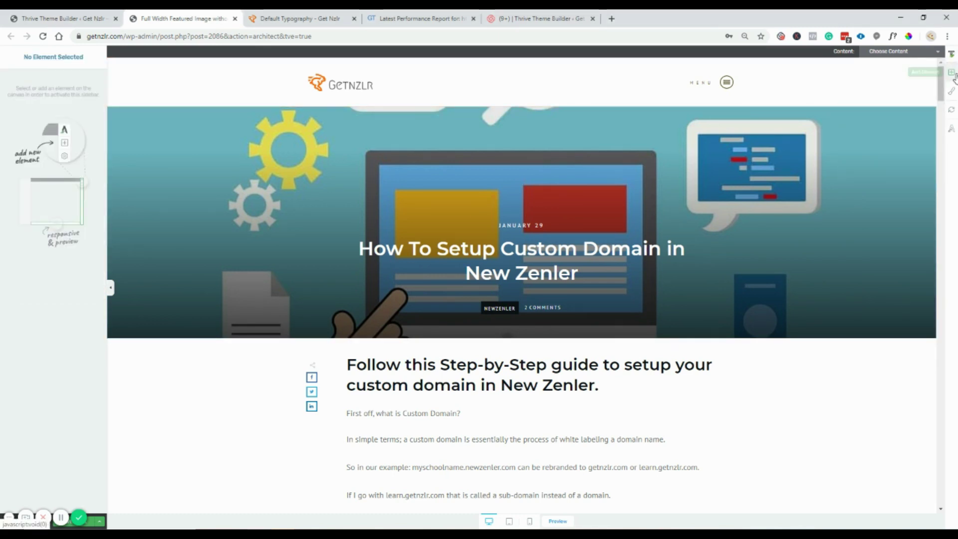
Step: Add Breadcrumbs under the post title with a > character separator, then select the Top Section
{"action": "left_click", "coordinate": [952, 73]}
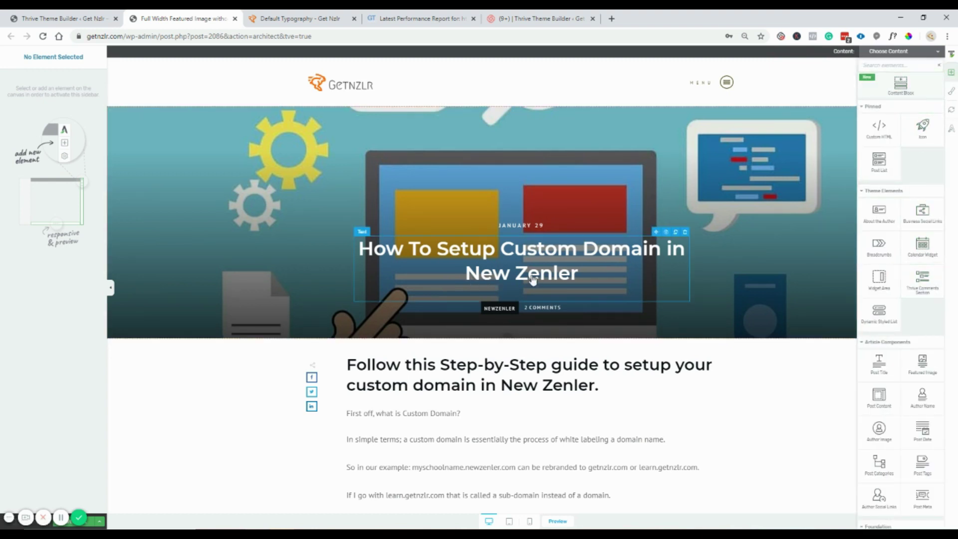
{"action": "left_click_drag", "start_coordinate": [879, 245], "coordinate": [479, 300]}
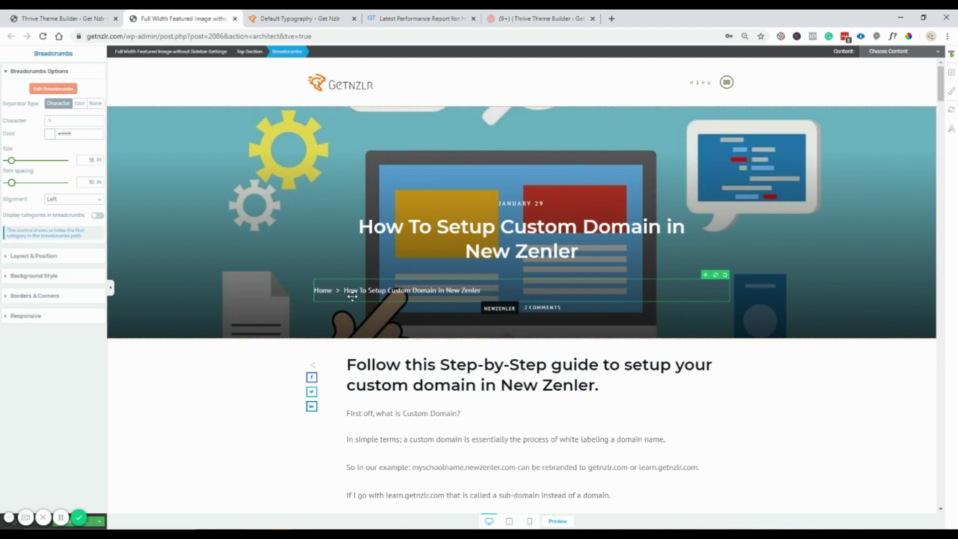
{"action": "left_click", "coordinate": [80, 104]}
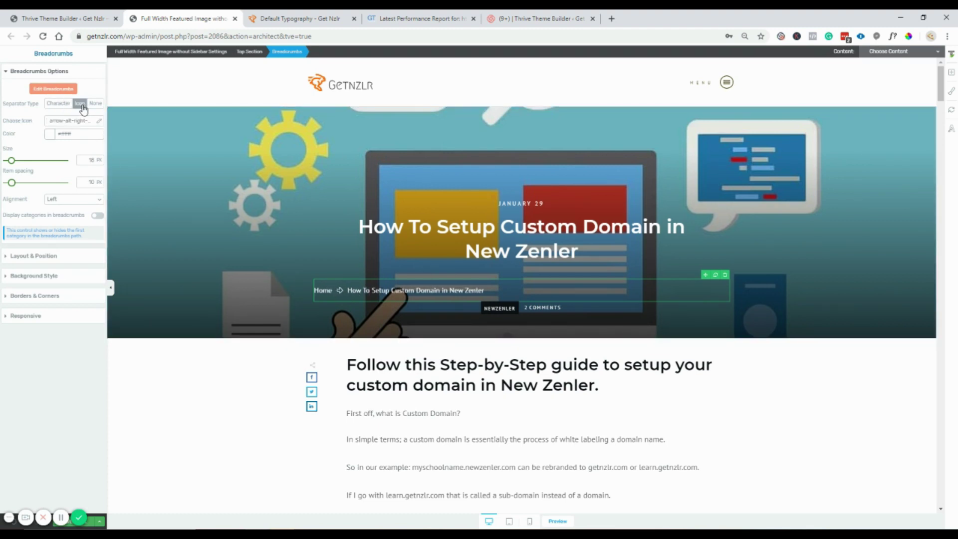
{"action": "left_click", "coordinate": [95, 104]}
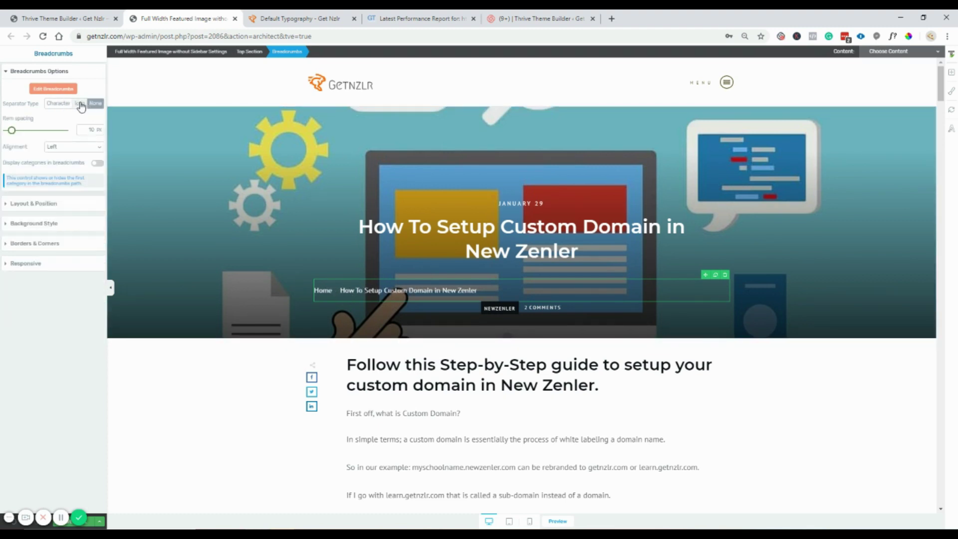
{"action": "left_click", "coordinate": [80, 104]}
{"action": "left_click", "coordinate": [61, 105]}
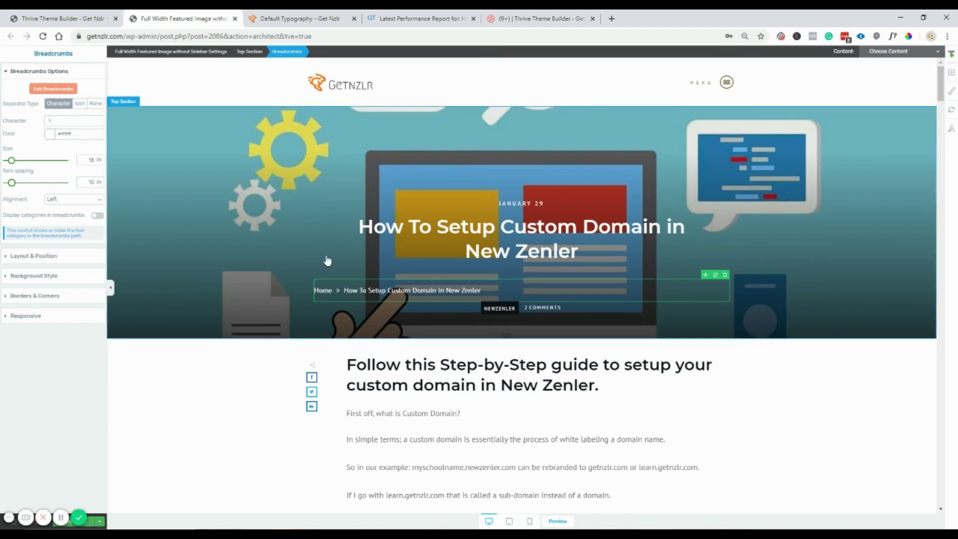
{"action": "left_click", "coordinate": [261, 53]}
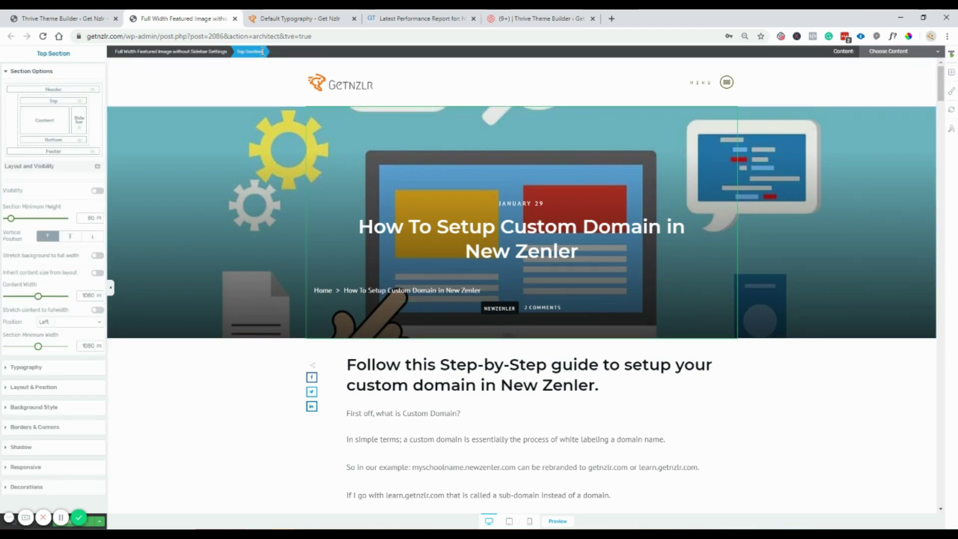
Step: Add a Widget Area to the post content area, then delete it
{"action": "left_click", "coordinate": [72, 130]}
{"action": "scroll", "coordinate": [703, 297], "scroll_direction": "down", "scroll_amount": 5}
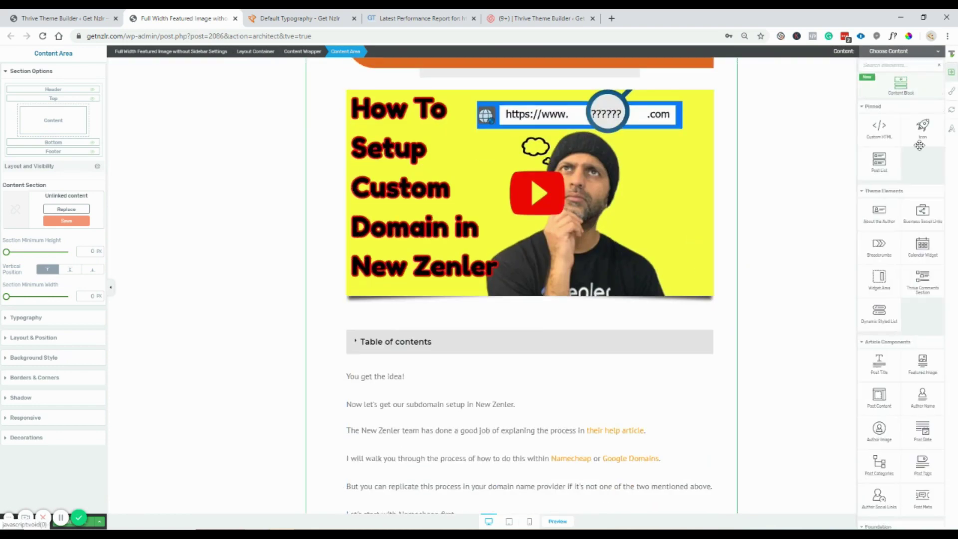
{"action": "left_click_drag", "start_coordinate": [879, 277], "coordinate": [718, 143]}
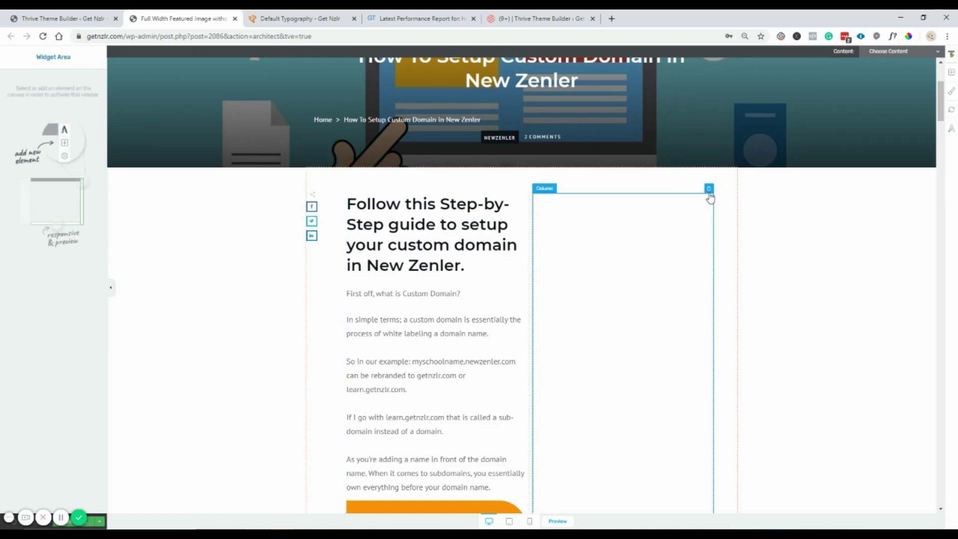
{"action": "left_click", "coordinate": [709, 196]}
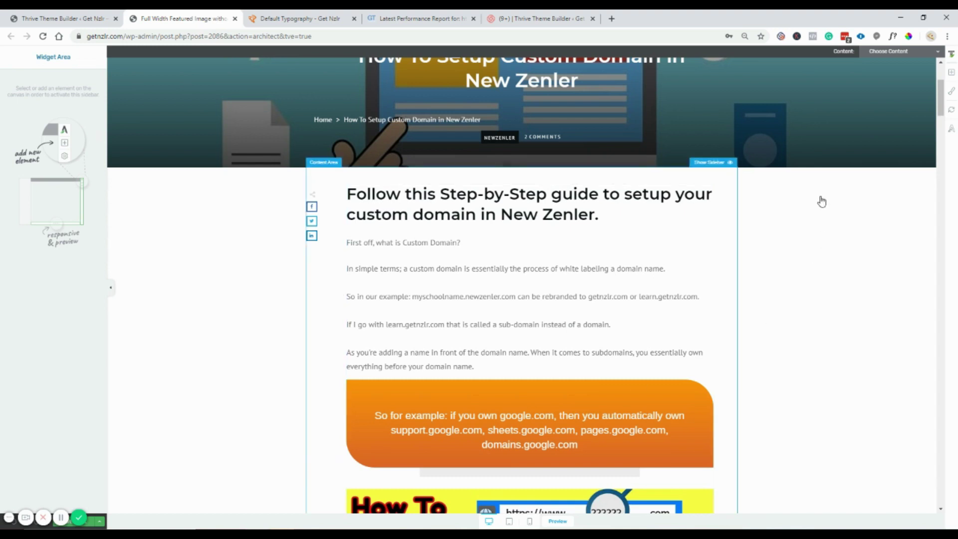
Step: Browse the elements list, try dropping a Thrive Comments Section, and scroll to the page bottom
{"action": "left_click", "coordinate": [952, 74]}
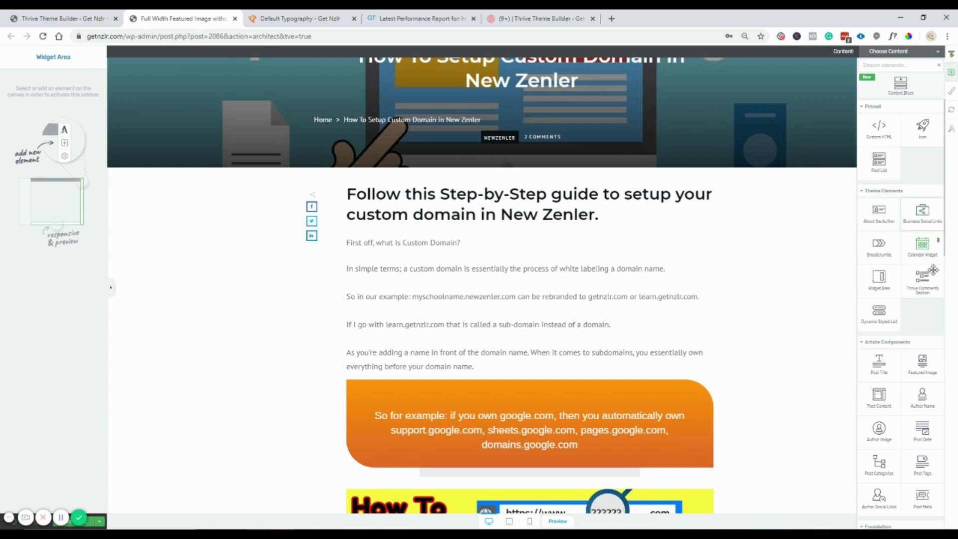
{"action": "scroll", "coordinate": [912, 365], "scroll_direction": "down", "scroll_amount": 2}
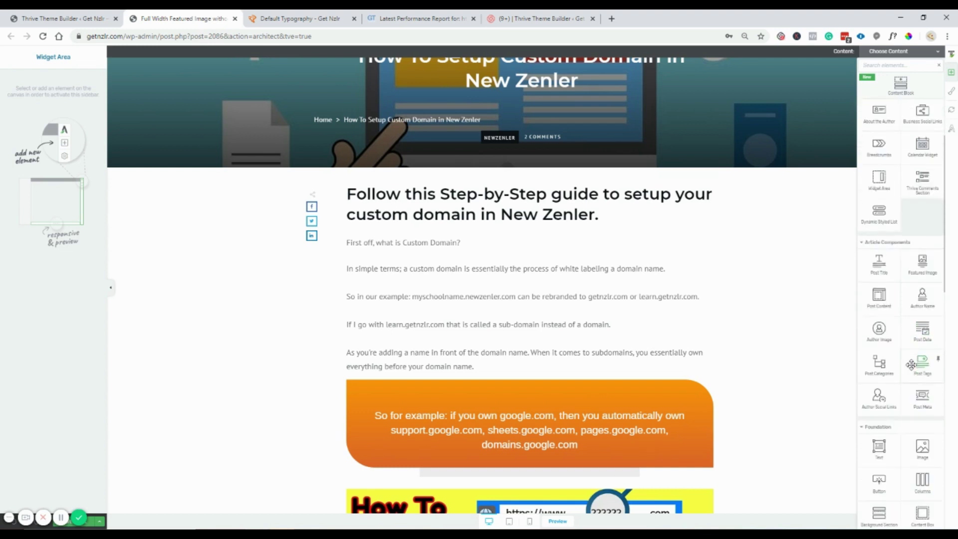
{"action": "scroll", "coordinate": [912, 363], "scroll_direction": "up", "scroll_amount": 2}
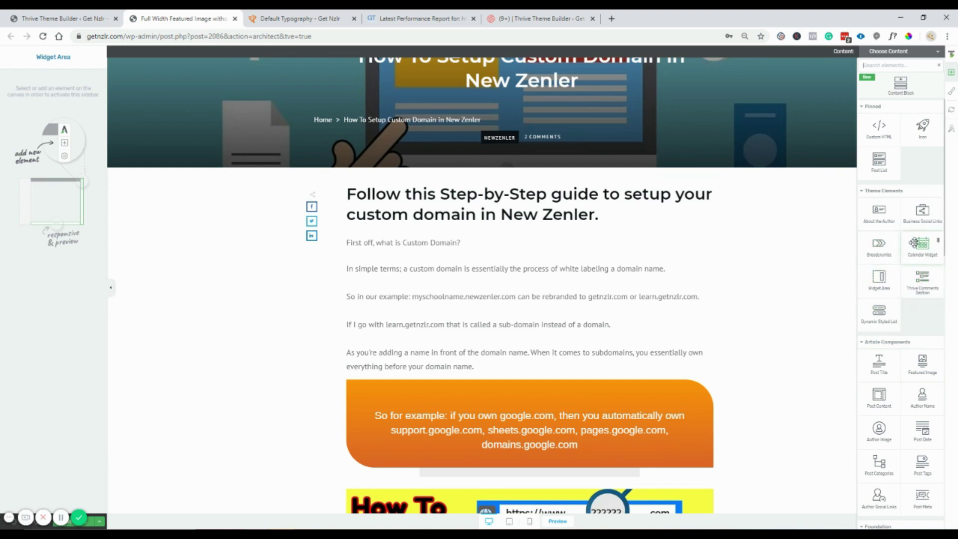
{"action": "left_click_drag", "start_coordinate": [909, 285], "coordinate": [572, 321]}
{"action": "scroll", "coordinate": [564, 329], "scroll_direction": "down", "scroll_amount": 15}
{"action": "scroll", "coordinate": [567, 321], "scroll_direction": "down", "scroll_amount": 20}
{"action": "scroll", "coordinate": [572, 321], "scroll_direction": "down", "scroll_amount": 1}
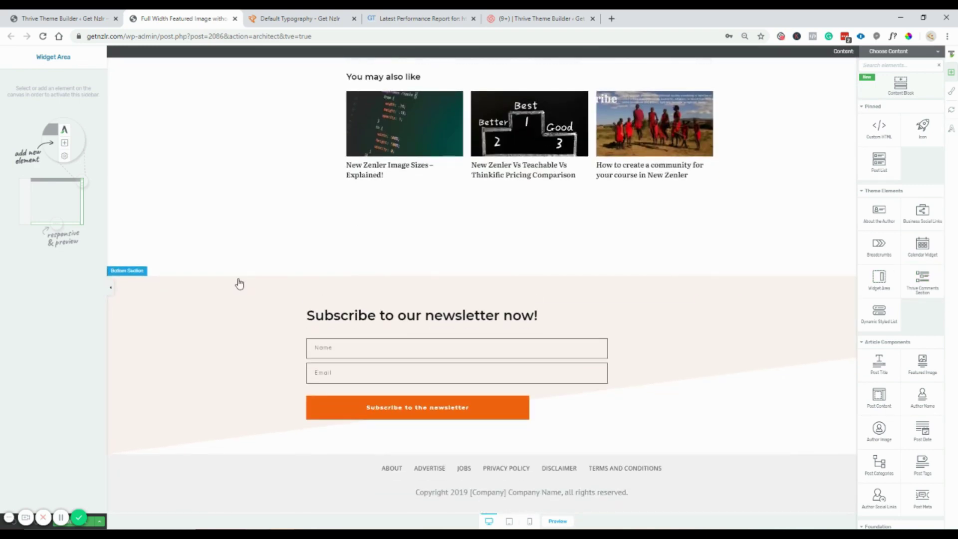
Step: Review the newsletter Bottom Section and content/sidebar layout settings, then scroll up to the hero
{"action": "left_click", "coordinate": [214, 294]}
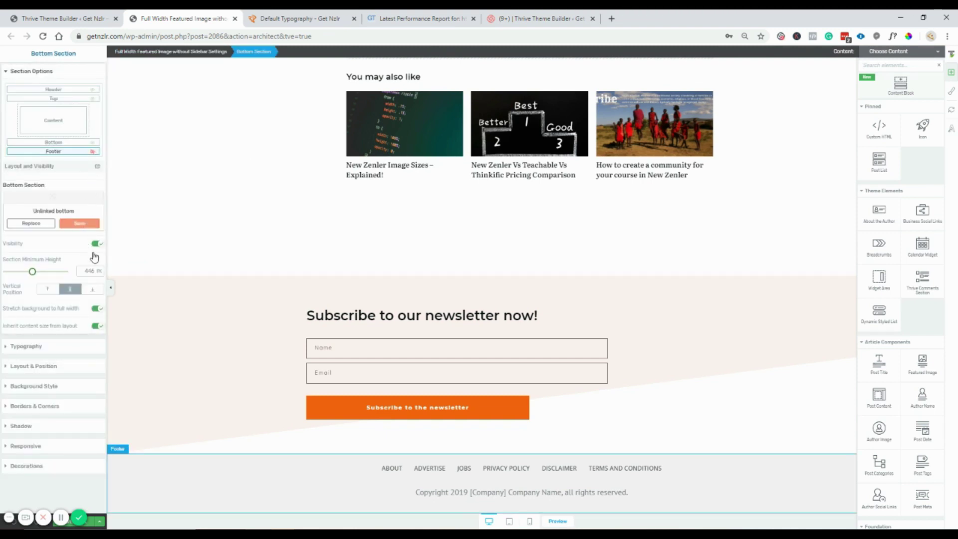
{"action": "left_click", "coordinate": [222, 52]}
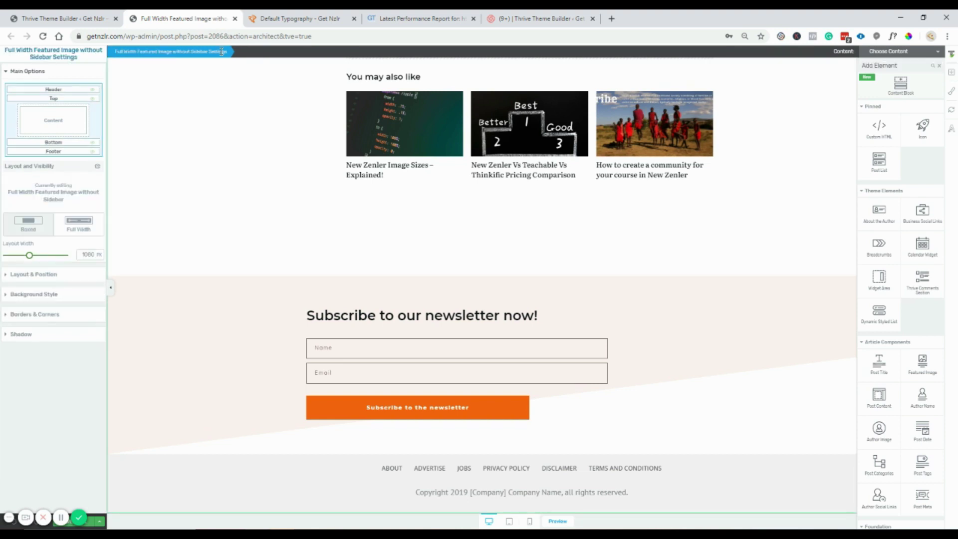
{"action": "left_click", "coordinate": [93, 144]}
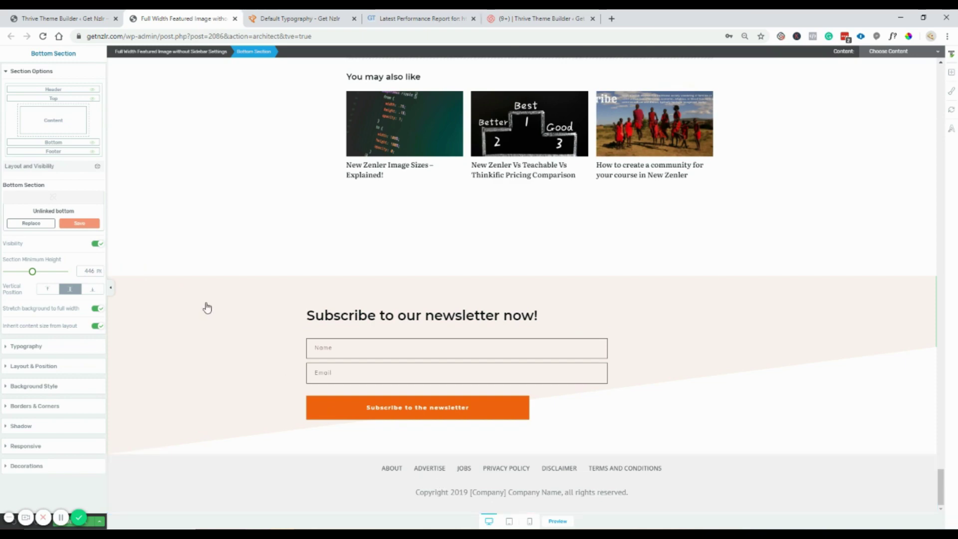
{"action": "left_click", "coordinate": [79, 145]}
{"action": "scroll", "coordinate": [669, 237], "scroll_direction": "up", "scroll_amount": 15}
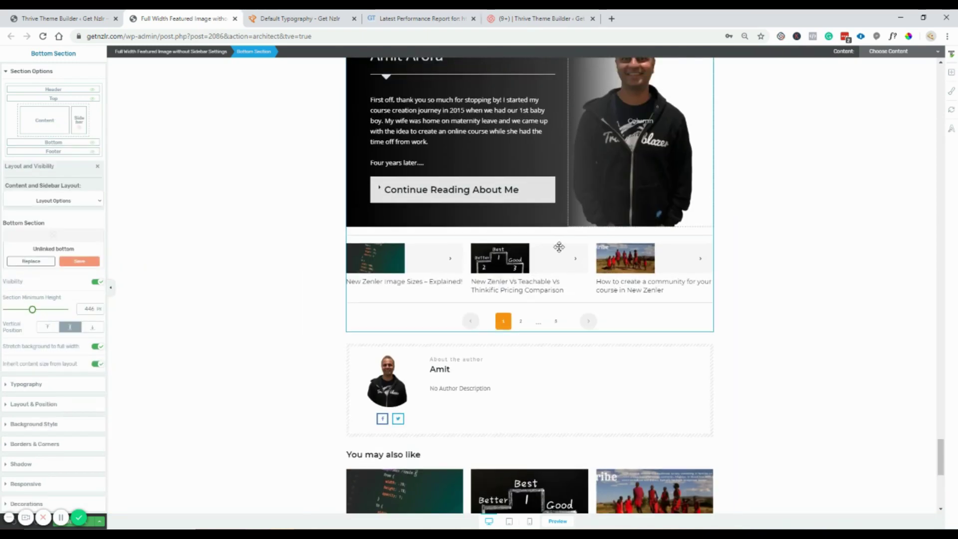
{"action": "scroll", "coordinate": [669, 237], "scroll_direction": "up", "scroll_amount": 10}
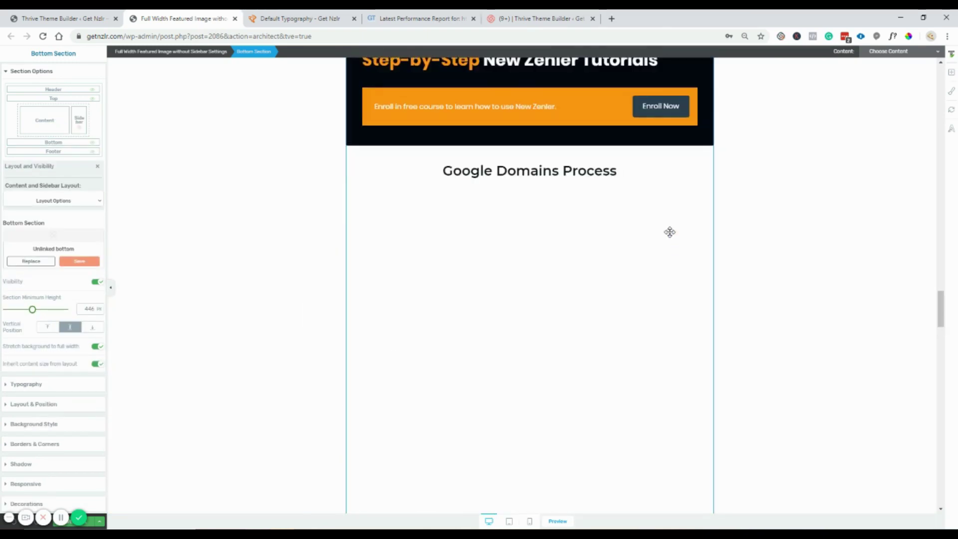
{"action": "scroll", "coordinate": [670, 231], "scroll_direction": "up", "scroll_amount": 10}
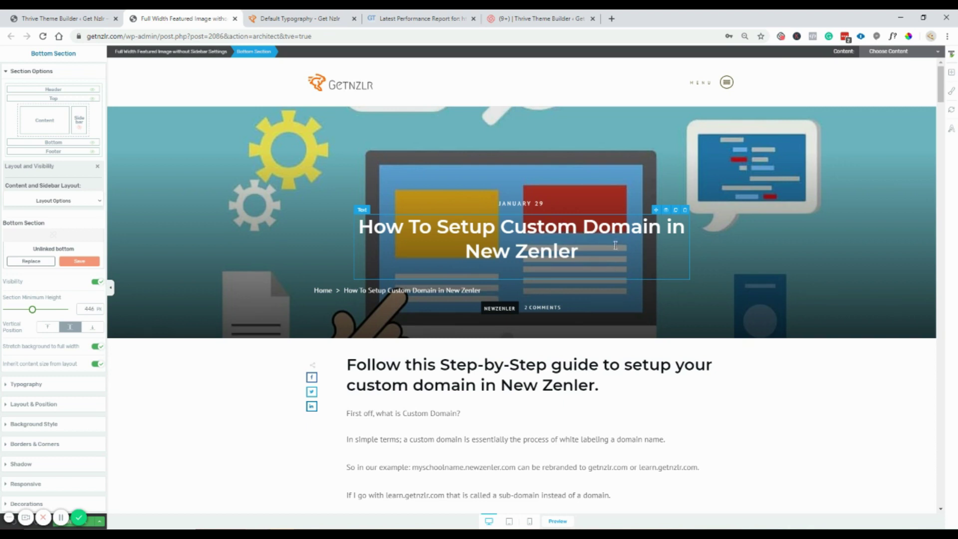
Step: Select the hero's breadcrumbs and browse their layout, background and border settings
{"action": "left_click", "coordinate": [160, 137]}
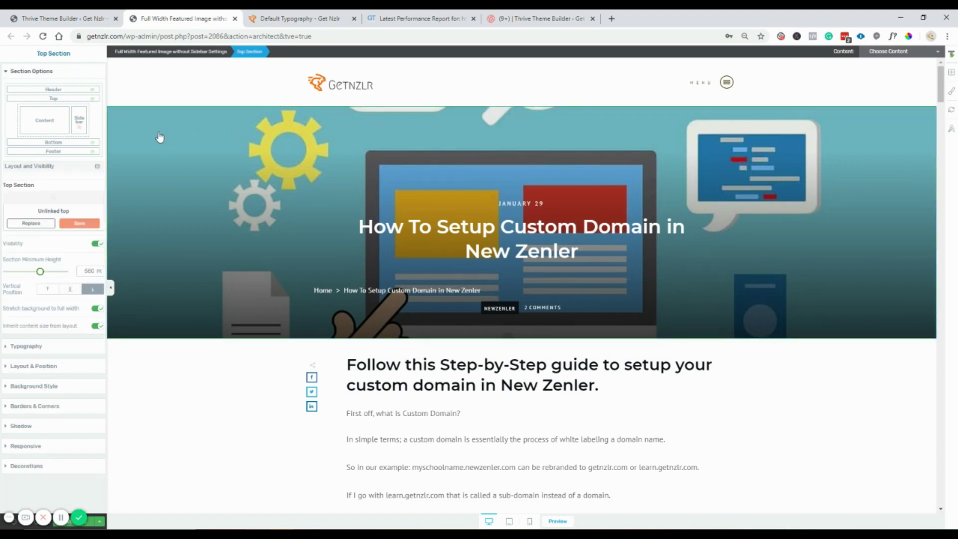
{"action": "left_click", "coordinate": [952, 72]}
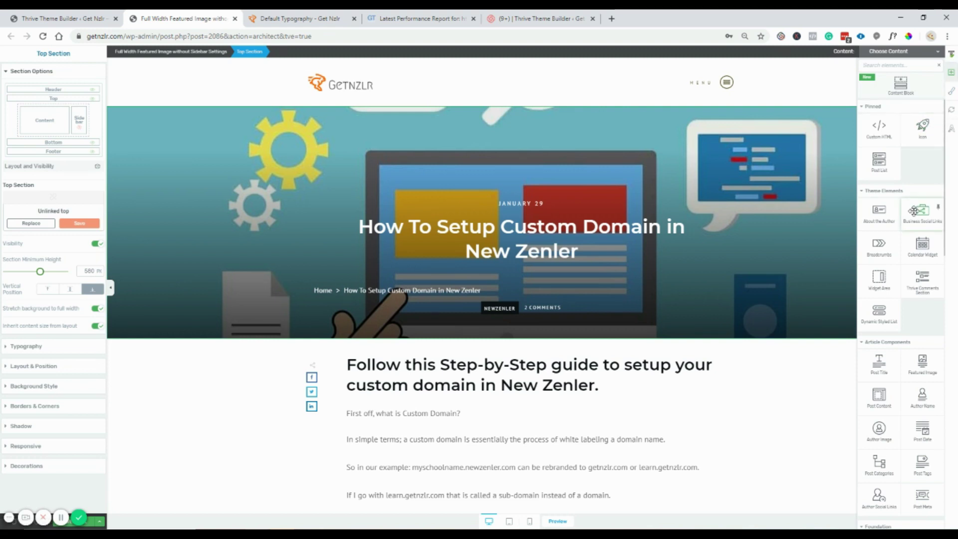
{"action": "left_click", "coordinate": [343, 296]}
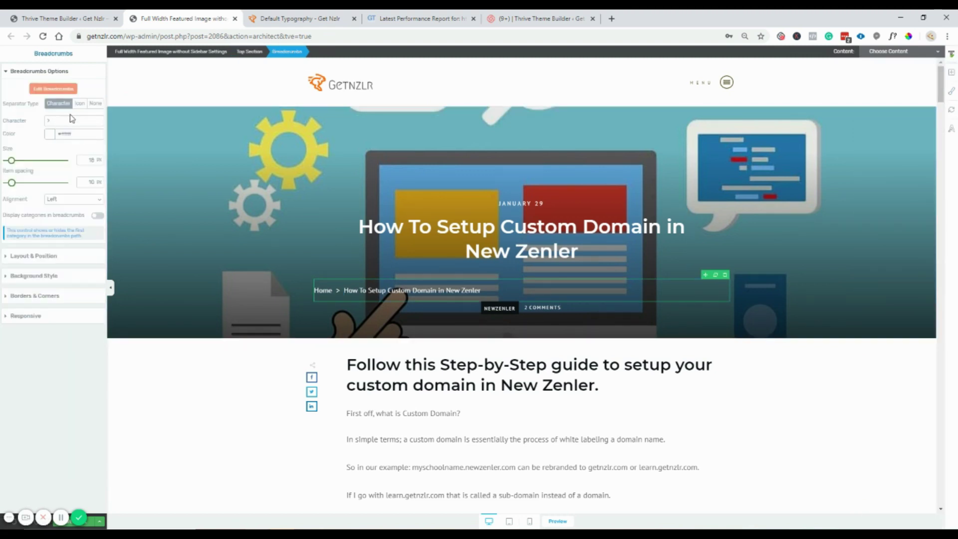
{"action": "left_click", "coordinate": [31, 256]}
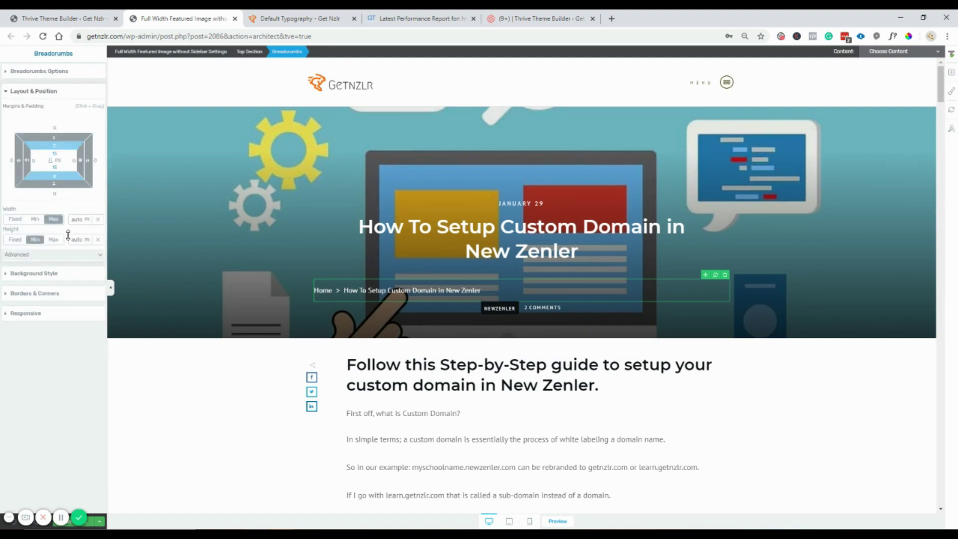
{"action": "left_click", "coordinate": [59, 256]}
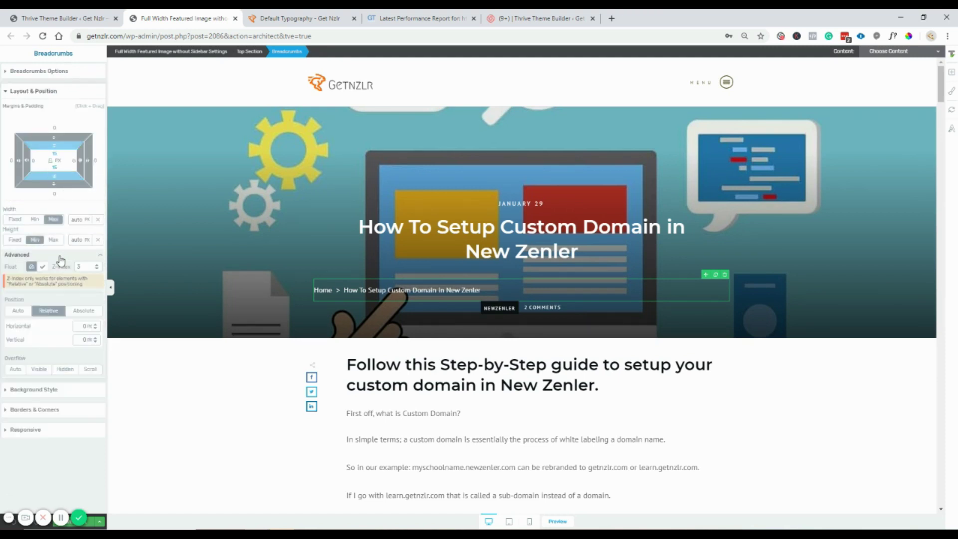
{"action": "left_click", "coordinate": [60, 256]}
{"action": "left_click", "coordinate": [53, 272]}
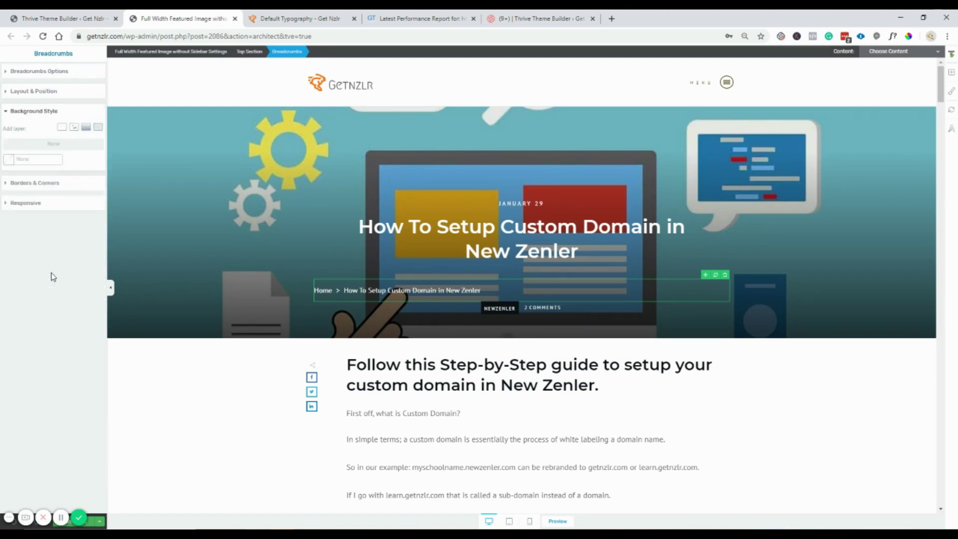
{"action": "left_click", "coordinate": [60, 184]}
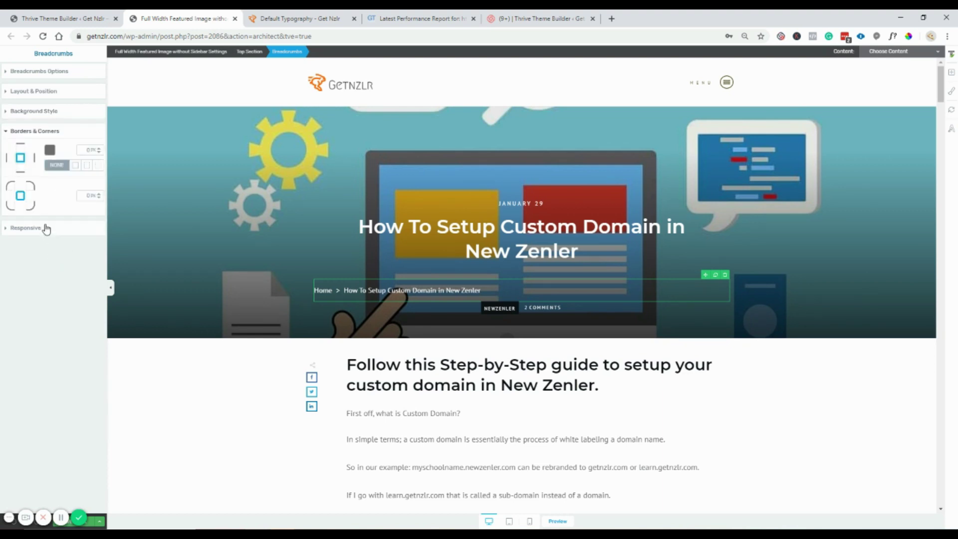
{"action": "left_click", "coordinate": [40, 73]}
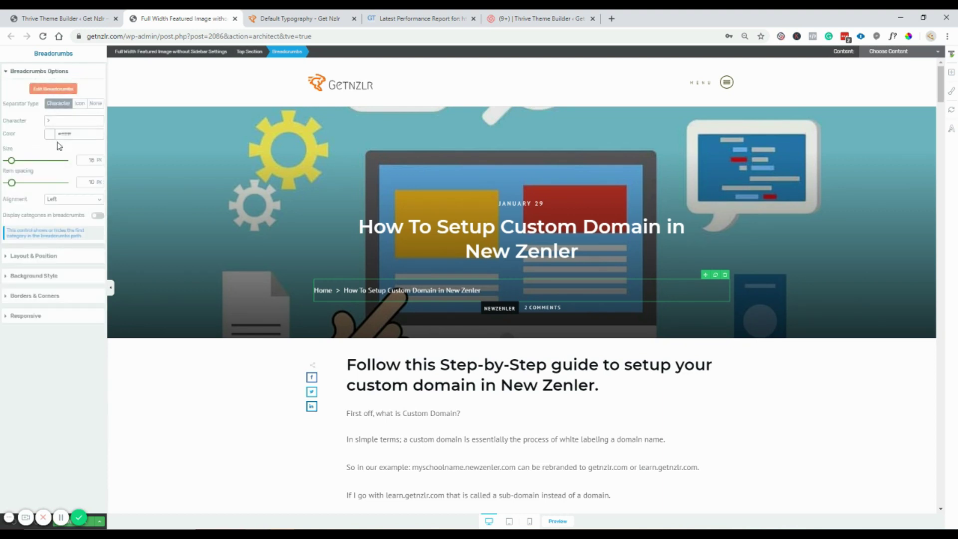
Step: Try centered alignment and showing the category, revert both, then edit the breadcrumbs' parts
{"action": "left_click", "coordinate": [74, 198]}
{"action": "left_click", "coordinate": [60, 213]}
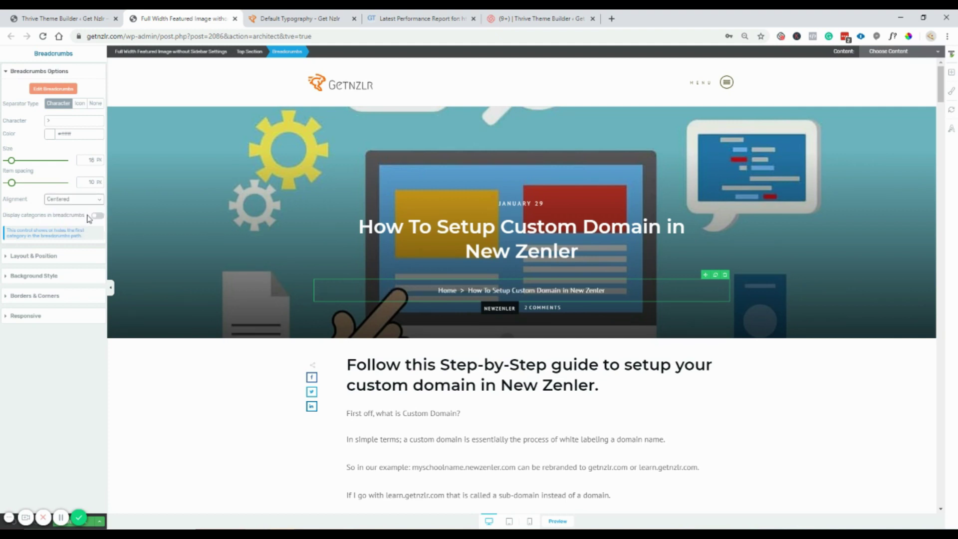
{"action": "left_click", "coordinate": [79, 200]}
{"action": "left_click", "coordinate": [58, 206]}
{"action": "left_click", "coordinate": [97, 216]}
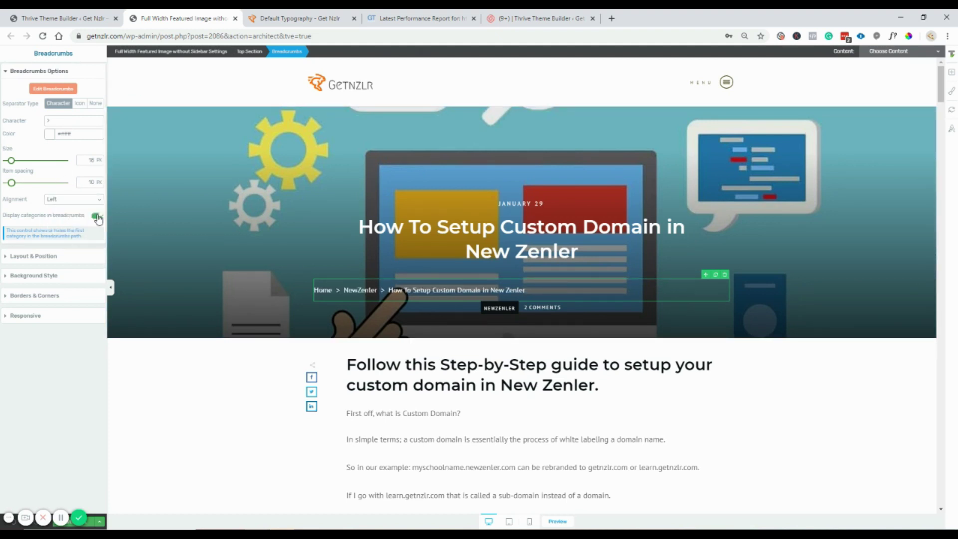
{"action": "left_click", "coordinate": [97, 216]}
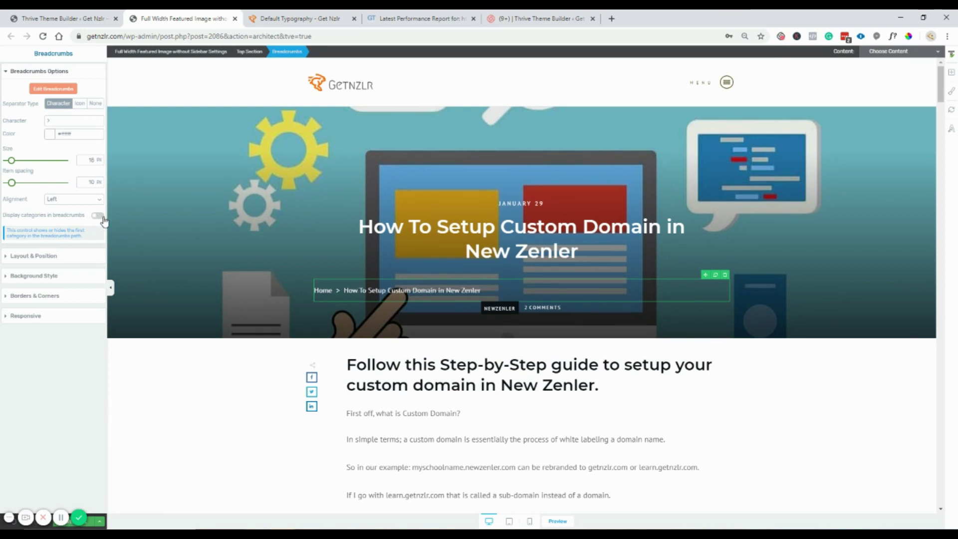
{"action": "left_click", "coordinate": [56, 89]}
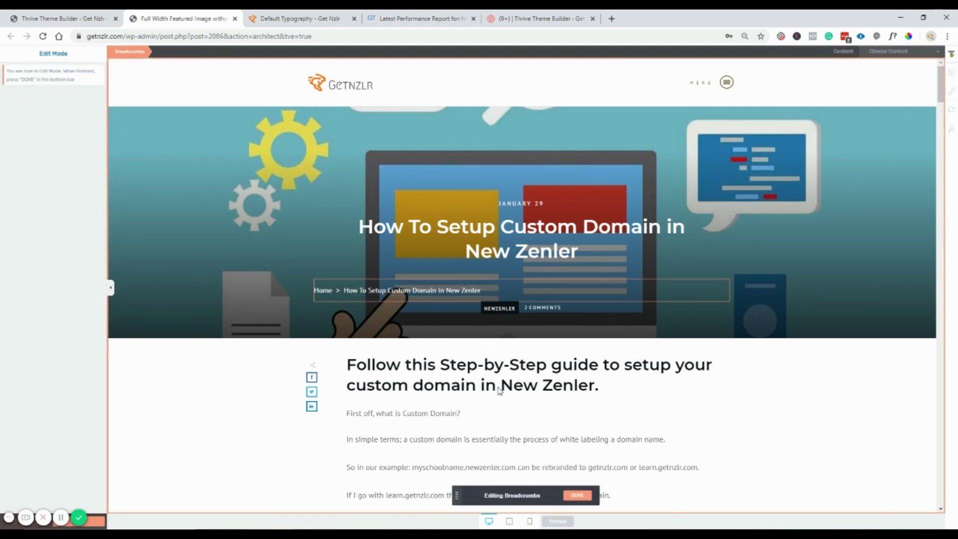
Step: Select the breadcrumbs' post-title leaf, finish editing, and glance at the templates dashboard
{"action": "left_click", "coordinate": [437, 299]}
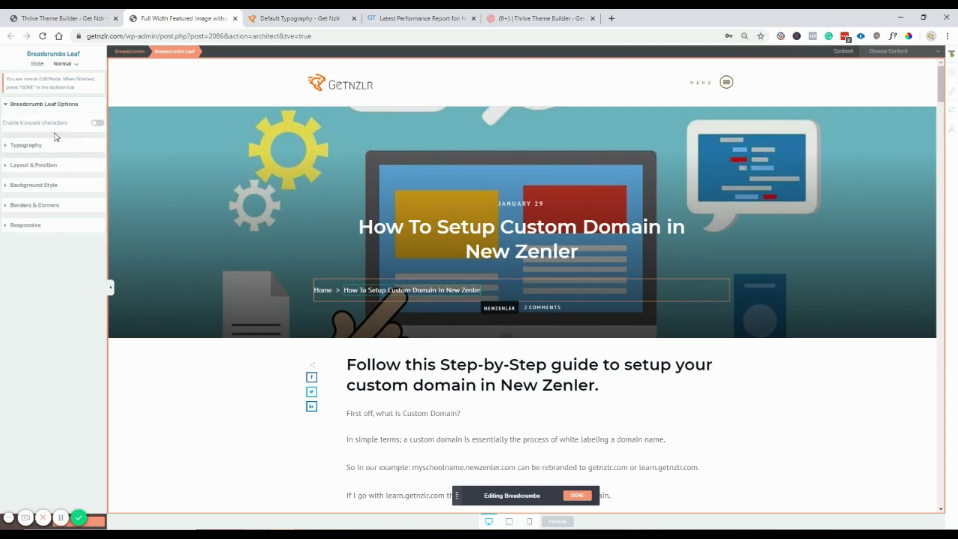
{"action": "left_click", "coordinate": [582, 498]}
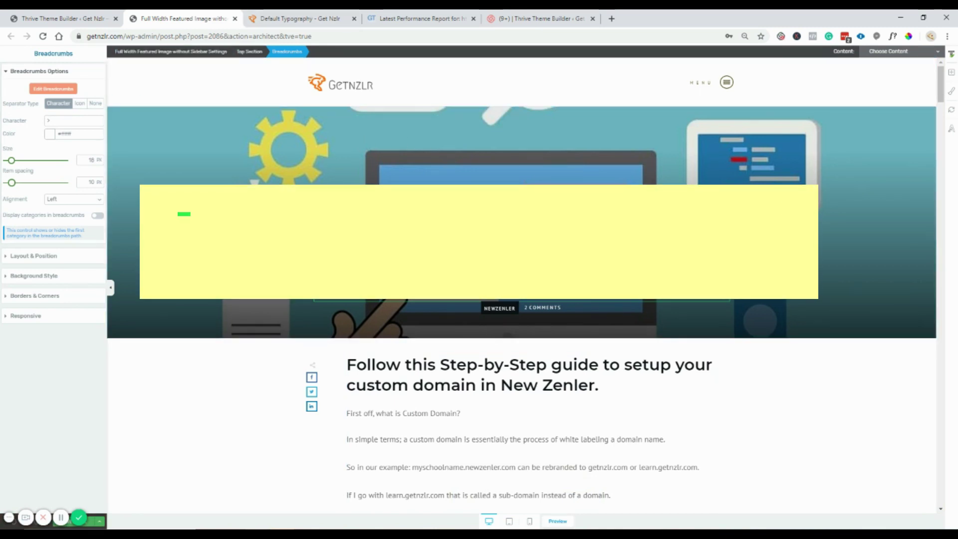
{"action": "left_click", "coordinate": [82, 17]}
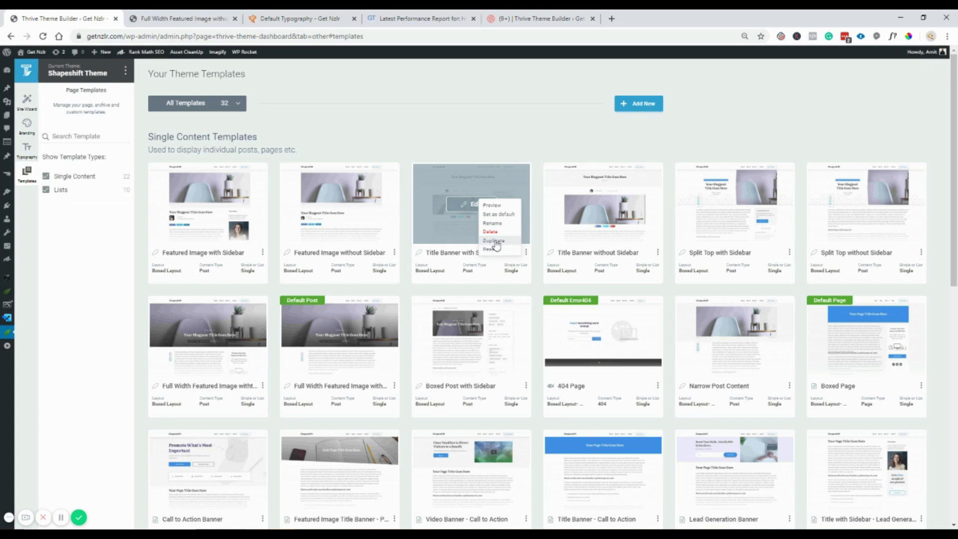
{"action": "left_click", "coordinate": [223, 15]}
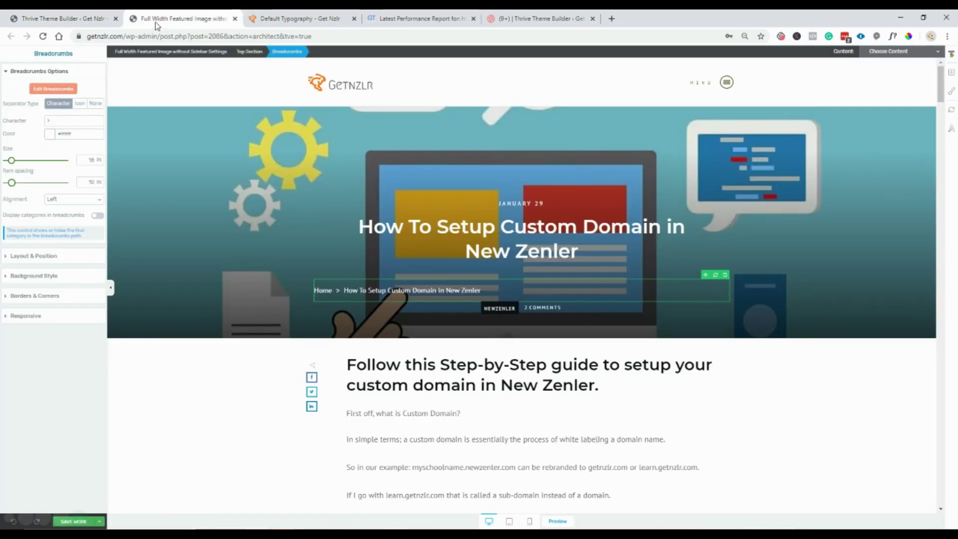
{"action": "left_click", "coordinate": [106, 15]}
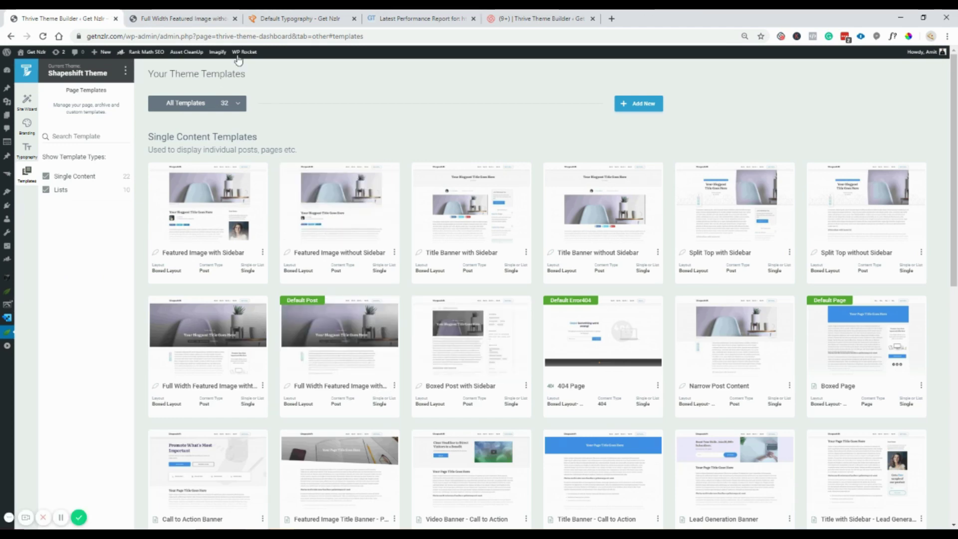
{"action": "left_click", "coordinate": [209, 18]}
Step: Scroll through the template and the elements list, then switch to the theme templates list
{"action": "scroll", "coordinate": [723, 301], "scroll_direction": "down", "scroll_amount": 12}
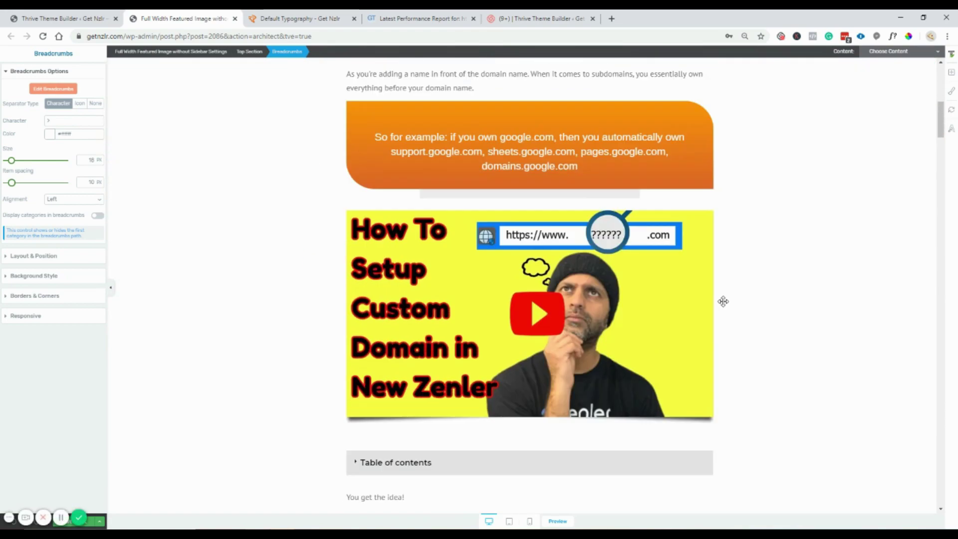
{"action": "scroll", "coordinate": [724, 301], "scroll_direction": "up", "scroll_amount": 5}
{"action": "scroll", "coordinate": [724, 301], "scroll_direction": "up", "scroll_amount": 8}
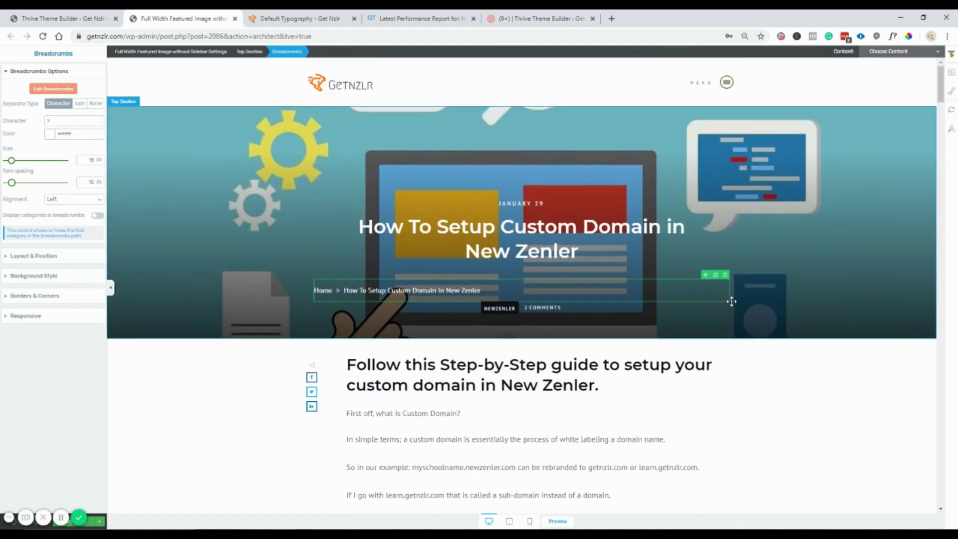
{"action": "scroll", "coordinate": [354, 369], "scroll_direction": "down", "scroll_amount": 10}
{"action": "scroll", "coordinate": [355, 380], "scroll_direction": "up", "scroll_amount": 6}
{"action": "scroll", "coordinate": [356, 381], "scroll_direction": "up", "scroll_amount": 5}
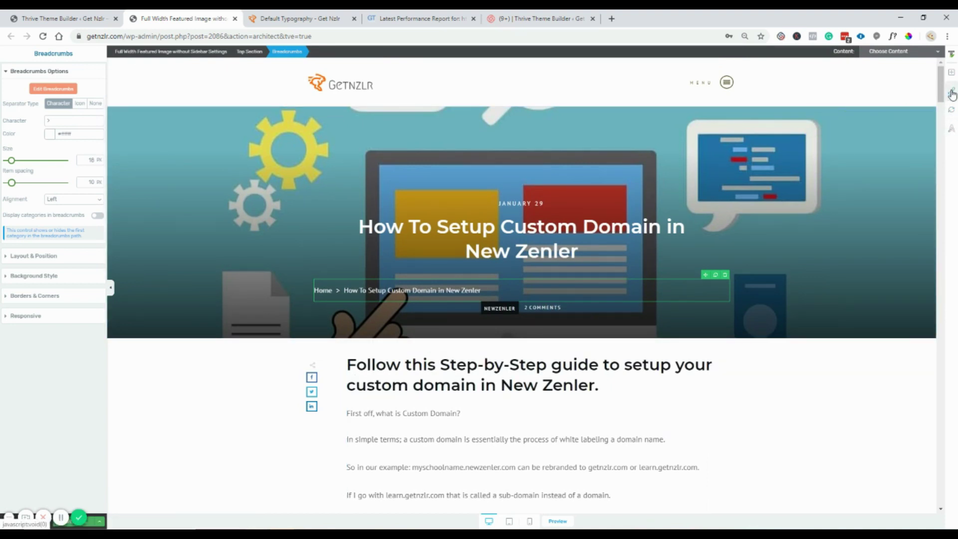
{"action": "left_click", "coordinate": [952, 73]}
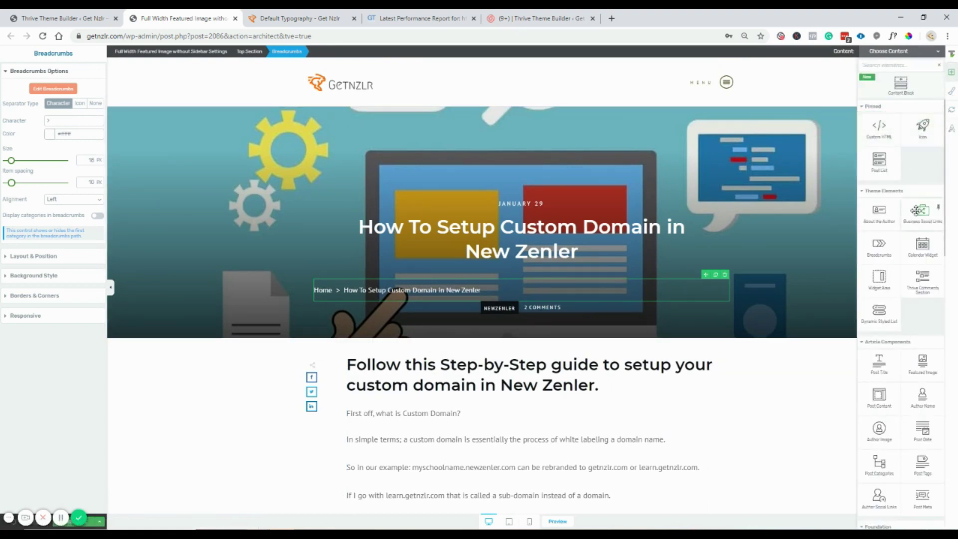
{"action": "scroll", "coordinate": [916, 210], "scroll_direction": "down", "scroll_amount": 8}
{"action": "scroll", "coordinate": [916, 210], "scroll_direction": "down", "scroll_amount": 7}
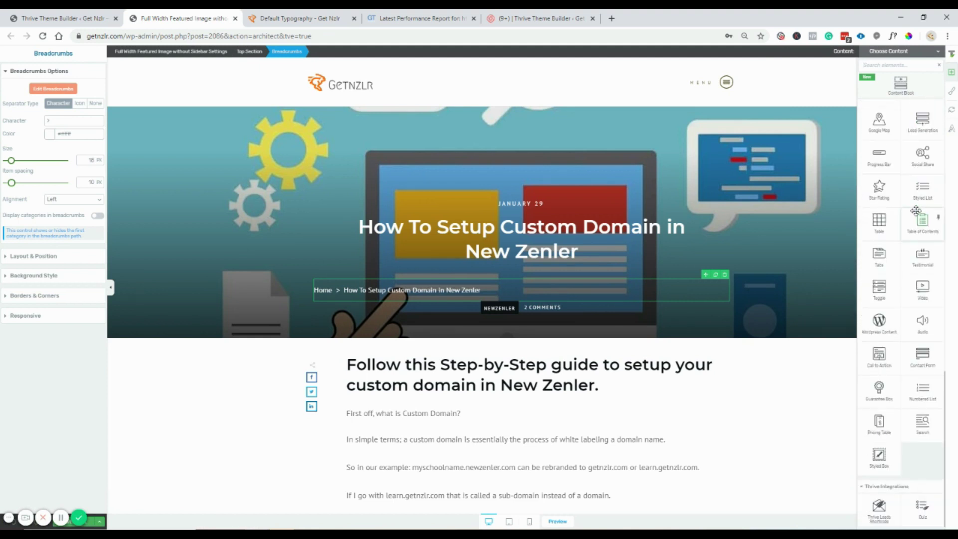
{"action": "scroll", "coordinate": [916, 211], "scroll_direction": "up", "scroll_amount": 15}
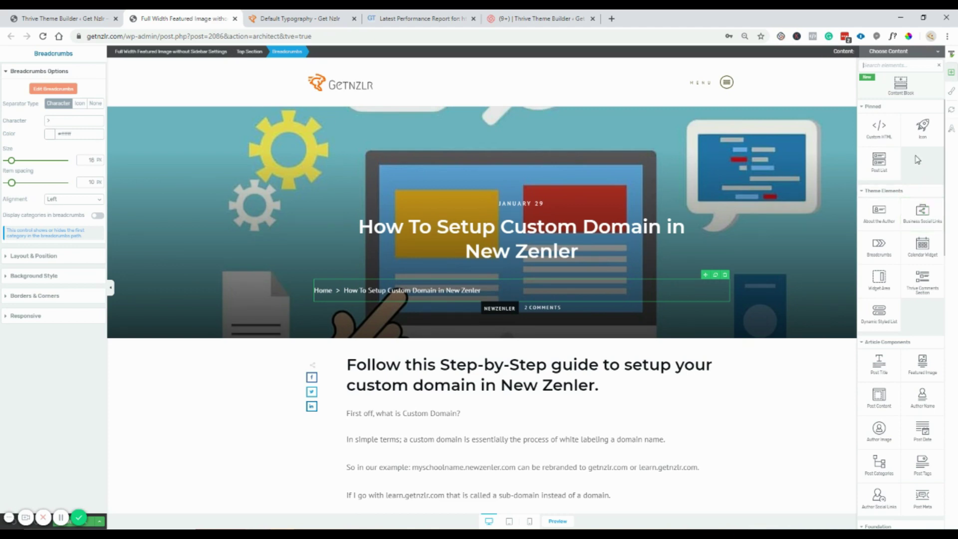
{"action": "left_click", "coordinate": [63, 18]}
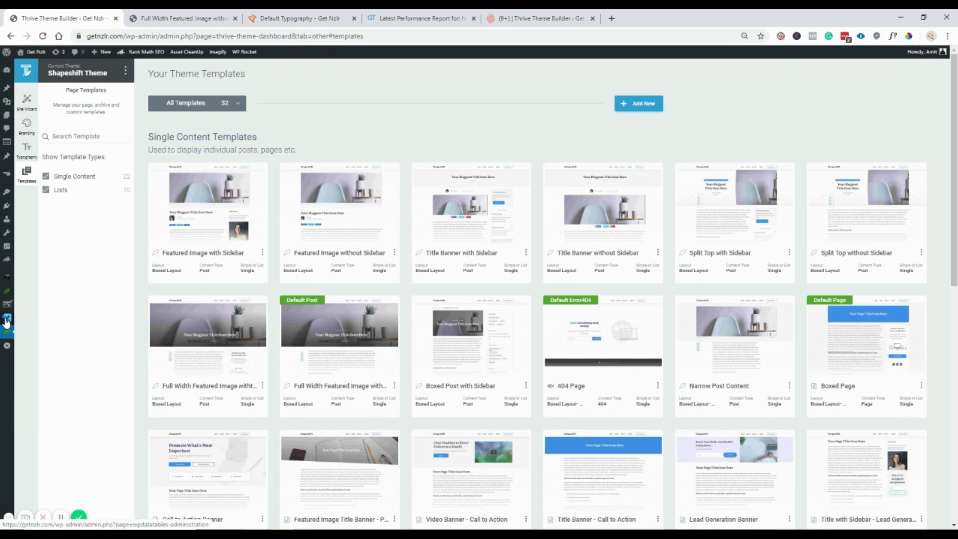
Step: Go to Appearance > Themes in WordPress Admin, then start a new browser tab
{"action": "mouse_move", "coordinate": [7, 322]}
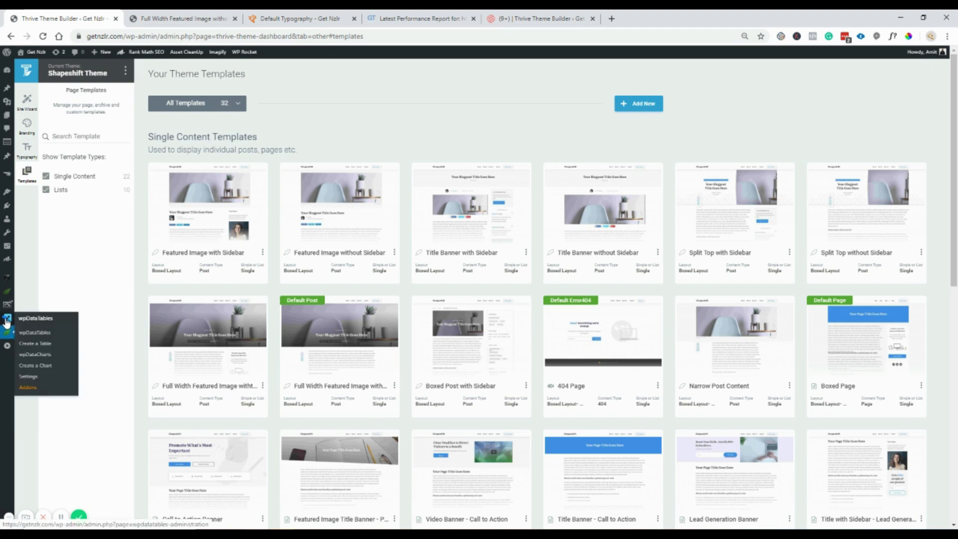
{"action": "left_click", "coordinate": [5, 198]}
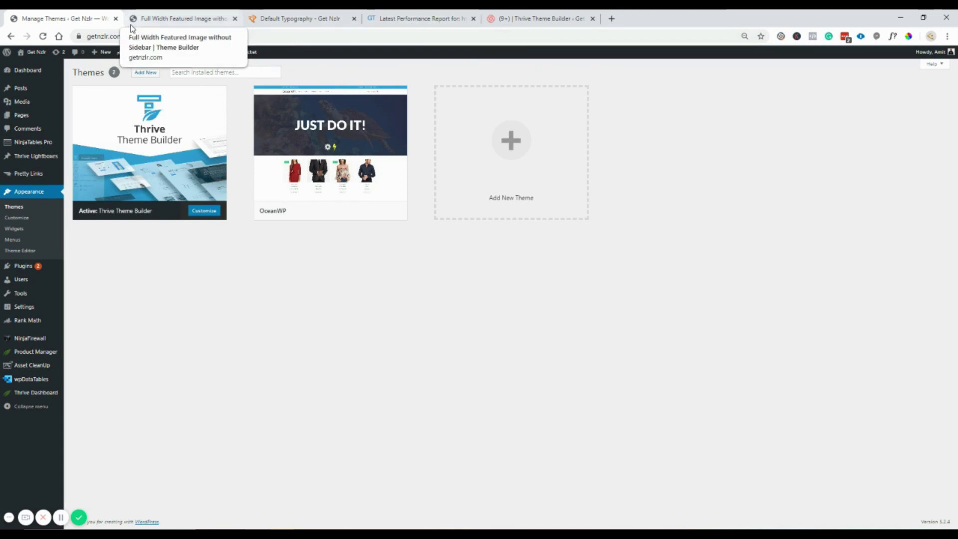
{"action": "left_click", "coordinate": [611, 18]}
Step: Load the live getnzlr.com homepage, load more posts, then return to the Manage Themes tab
{"action": "type", "text": "getnzlr.com"}
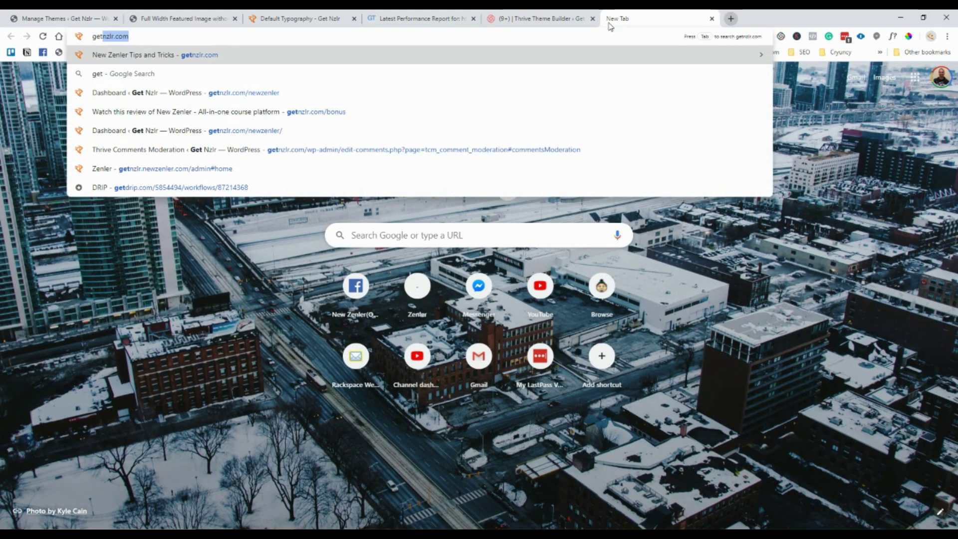
{"action": "key", "text": "Return"}
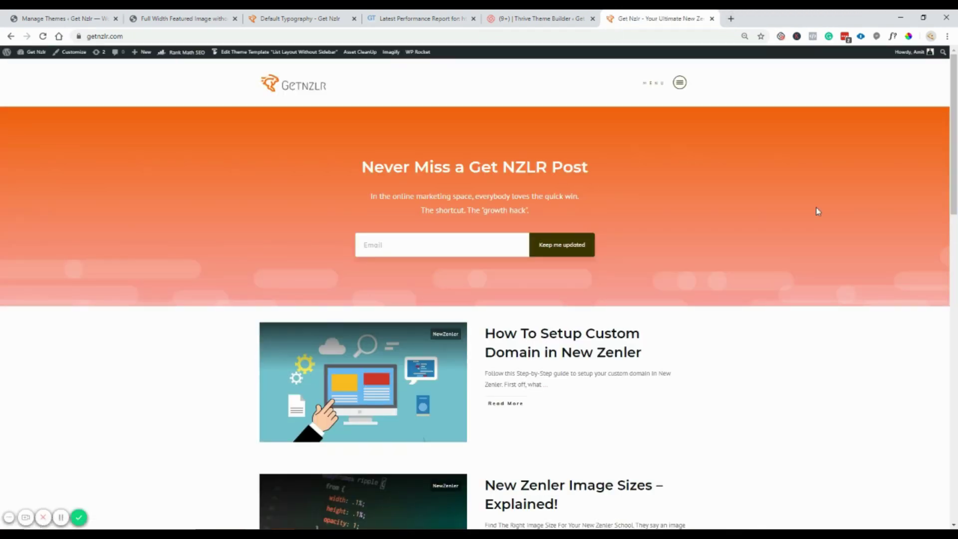
{"action": "scroll", "coordinate": [819, 211], "scroll_direction": "down", "scroll_amount": 15}
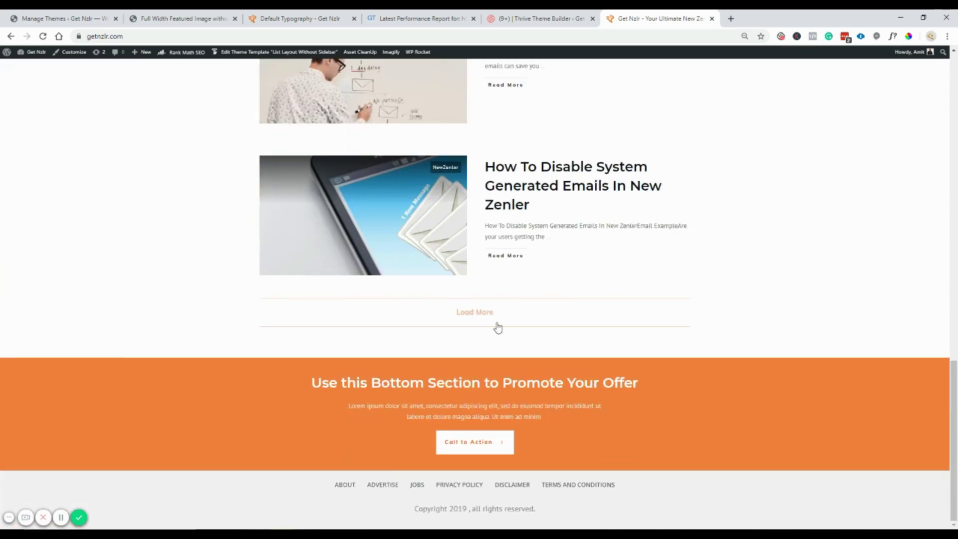
{"action": "left_click", "coordinate": [493, 315]}
{"action": "scroll", "coordinate": [807, 259], "scroll_direction": "down", "scroll_amount": 20}
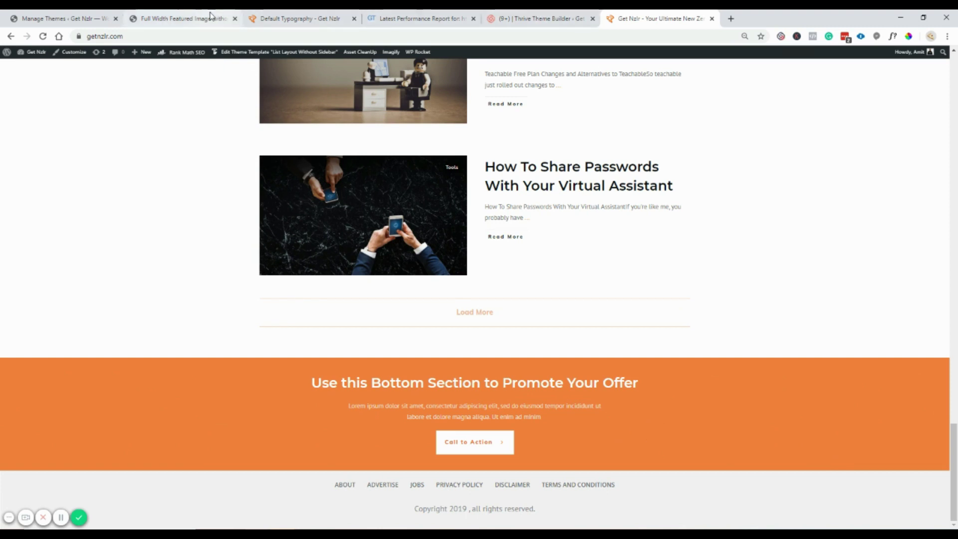
{"action": "left_click", "coordinate": [182, 18]}
{"action": "left_click", "coordinate": [63, 19]}
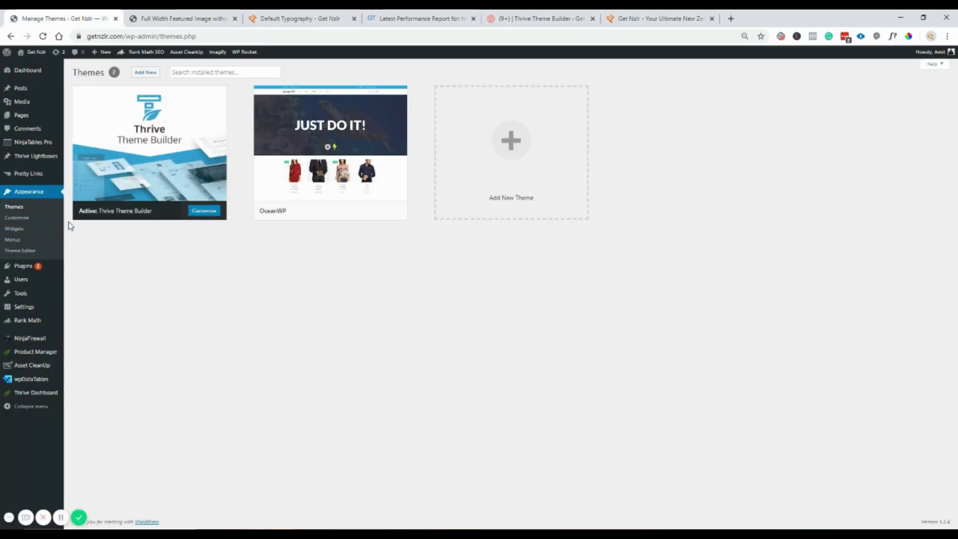
{"action": "left_click", "coordinate": [202, 210]}
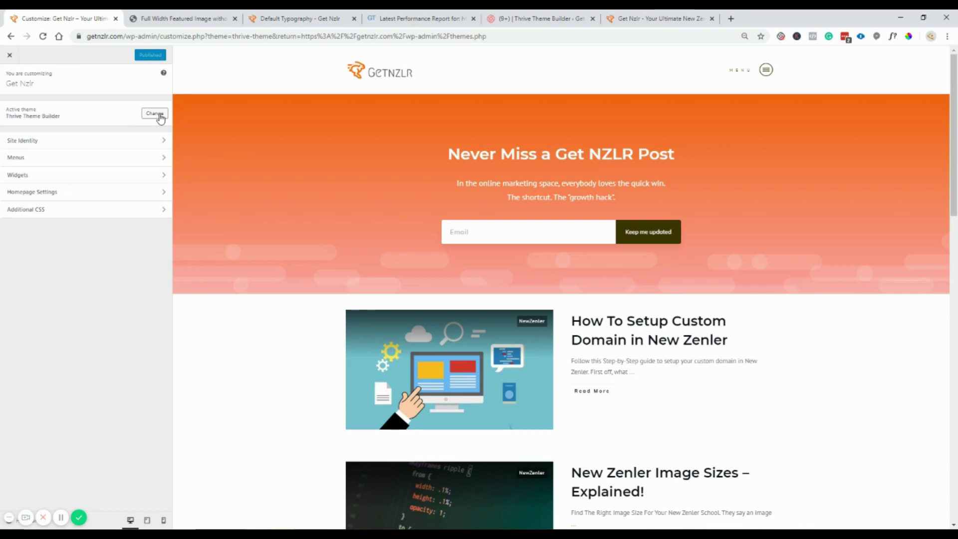
{"action": "scroll", "coordinate": [631, 330], "scroll_direction": "down", "scroll_amount": 15}
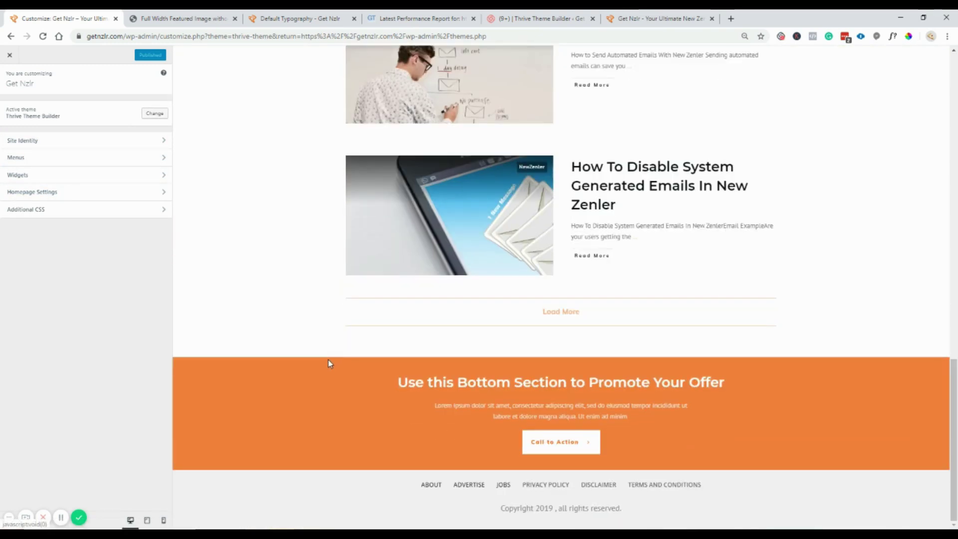
{"action": "left_click", "coordinate": [126, 192]}
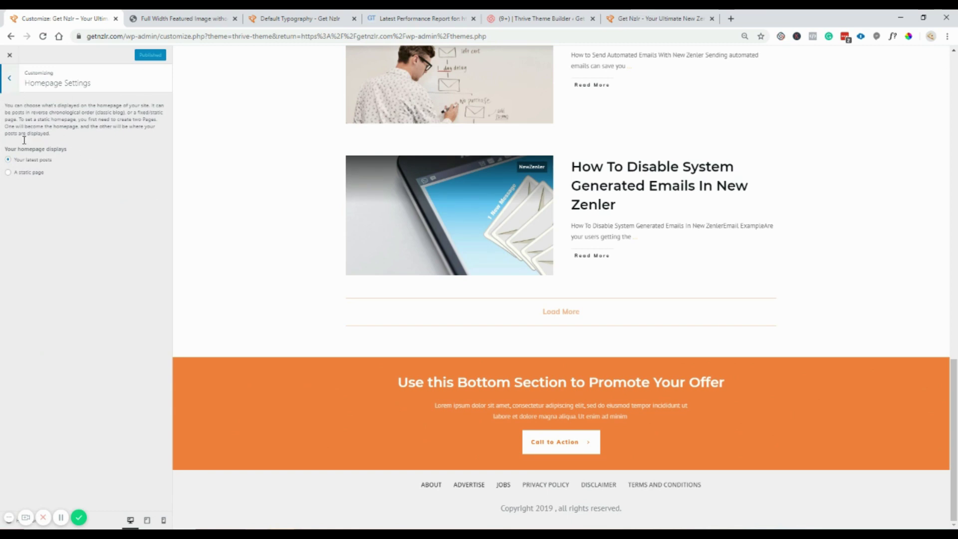
{"action": "left_click", "coordinate": [12, 88]}
{"action": "left_click", "coordinate": [108, 159]}
{"action": "left_click", "coordinate": [10, 79]}
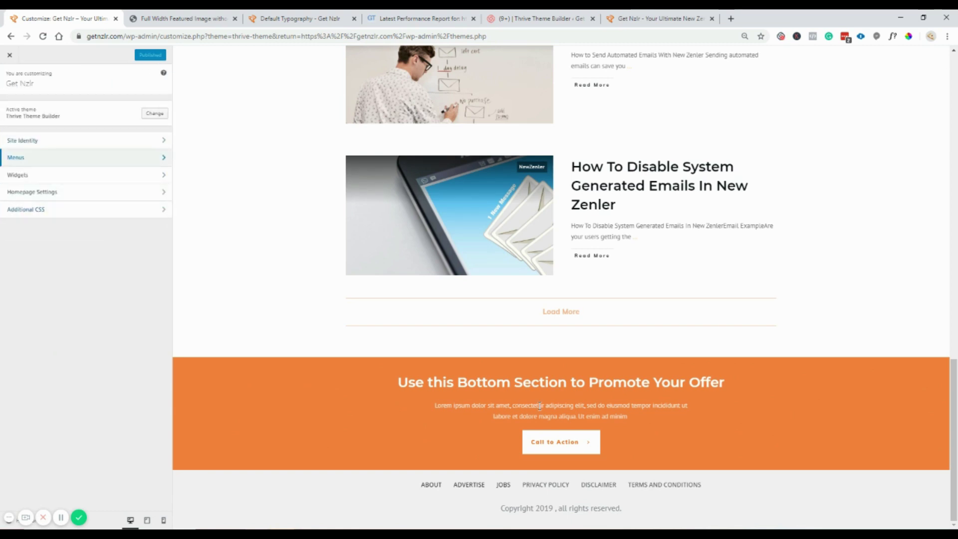
{"action": "left_click", "coordinate": [9, 55]}
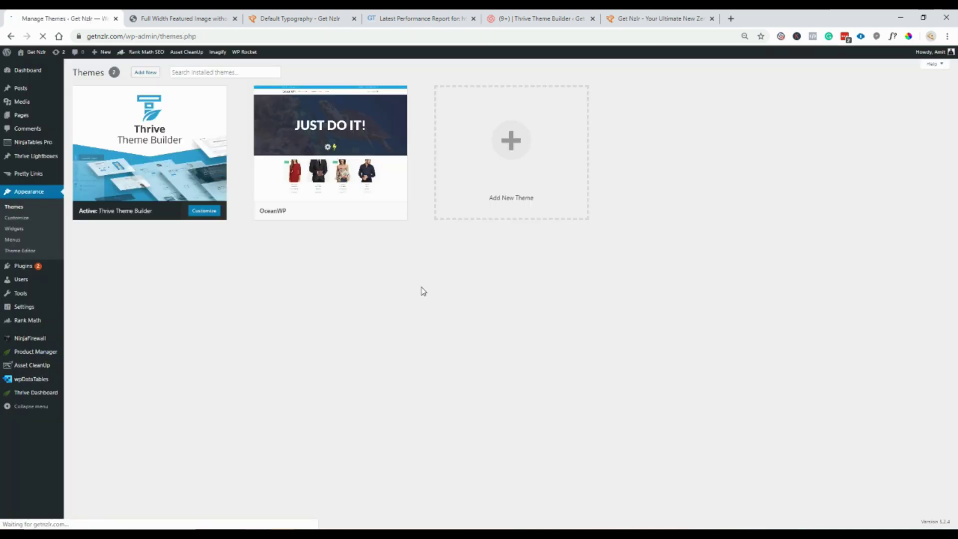
Step: Check Thrive Product Manager, then open Theme Builder from the Thrive Dashboard menu
{"action": "left_click", "coordinate": [50, 354]}
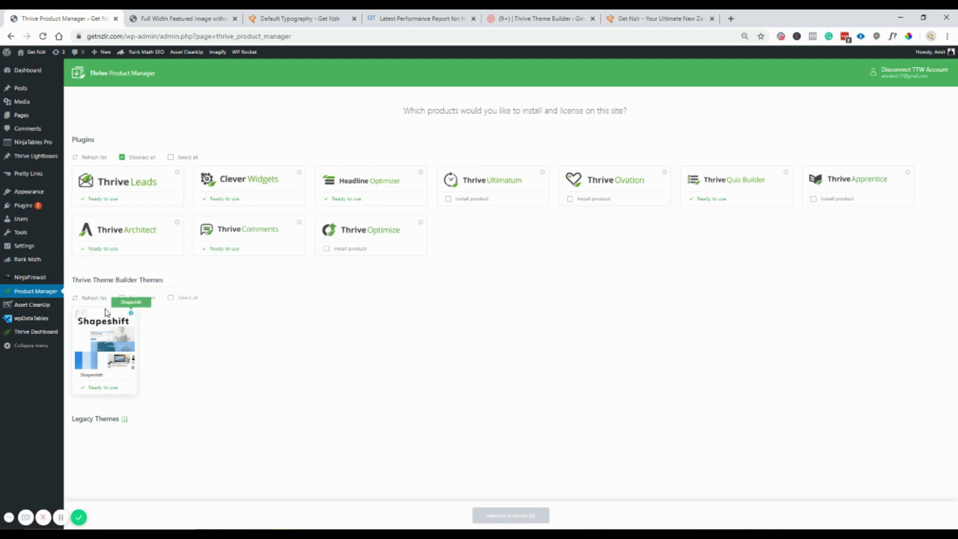
{"action": "mouse_move", "coordinate": [49, 333]}
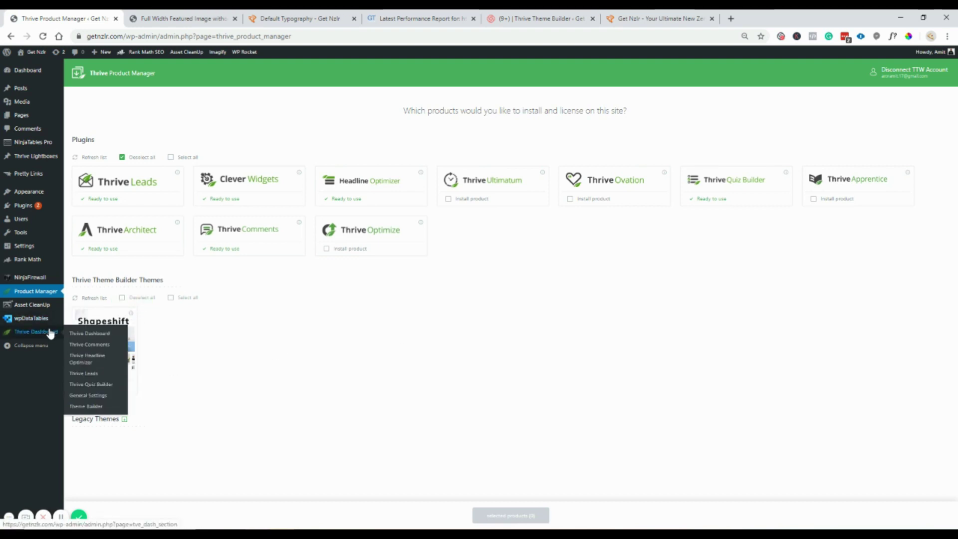
{"action": "left_click", "coordinate": [86, 407]}
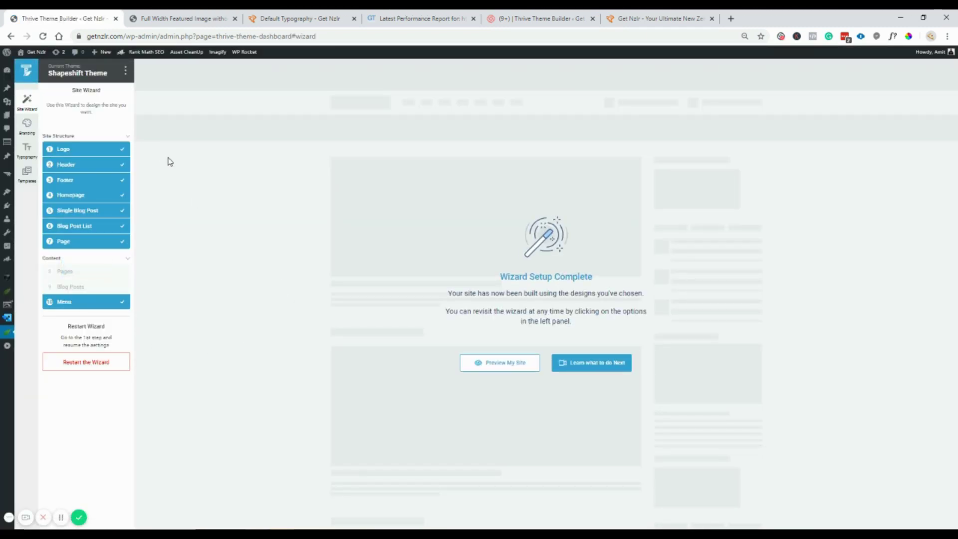
Step: Preview the Homepage step with its Blog display choice, then bring up the theme templates list
{"action": "left_click", "coordinate": [70, 195]}
{"action": "scroll", "coordinate": [768, 313], "scroll_direction": "down", "scroll_amount": 15}
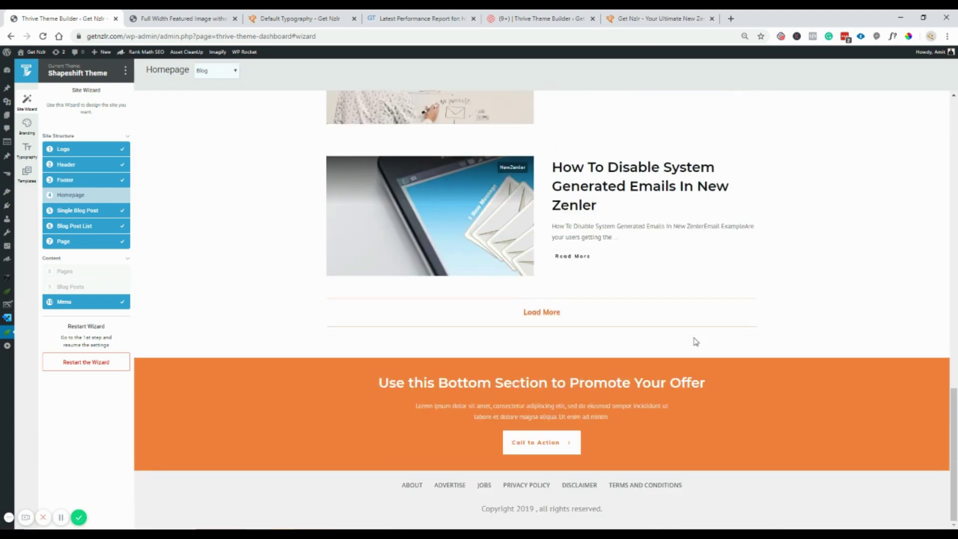
{"action": "left_click", "coordinate": [227, 72]}
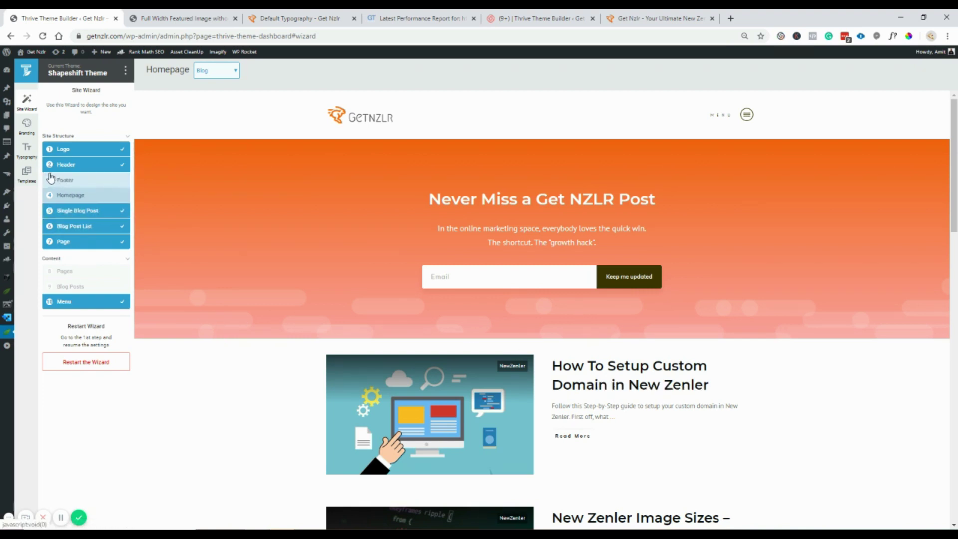
{"action": "left_click", "coordinate": [29, 172]}
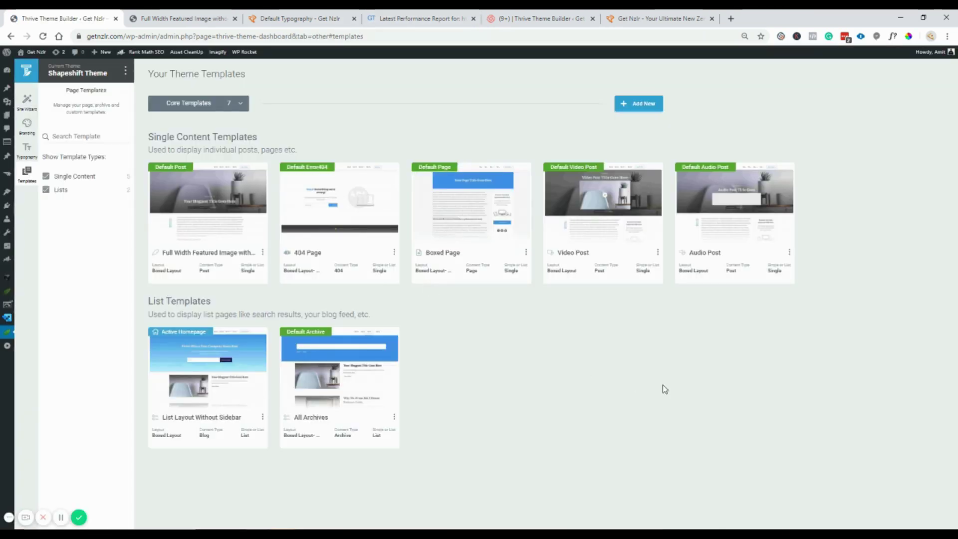
Step: Edit the List Layout Without Sidebar template and hide its orange bottom promo section
{"action": "left_click", "coordinate": [225, 369]}
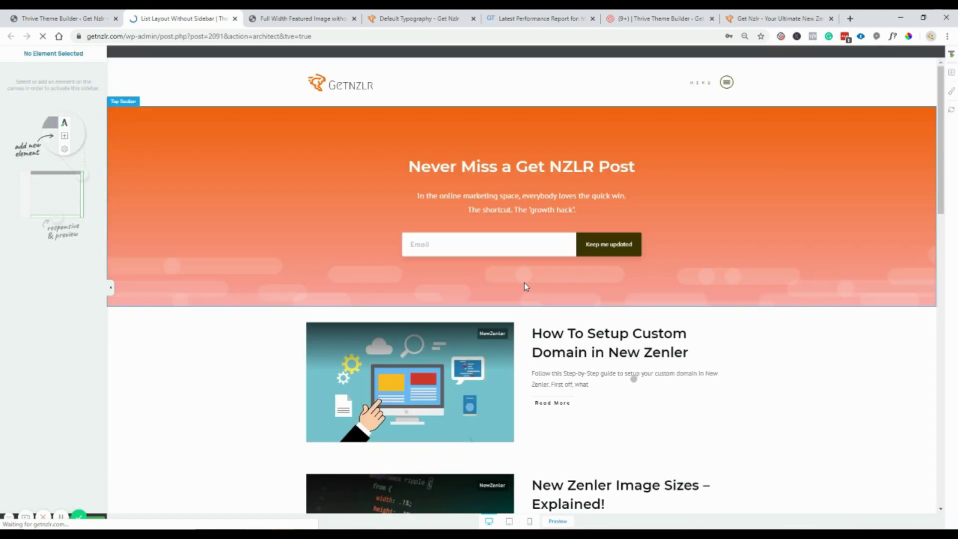
{"action": "scroll", "coordinate": [534, 283], "scroll_direction": "down", "scroll_amount": 5}
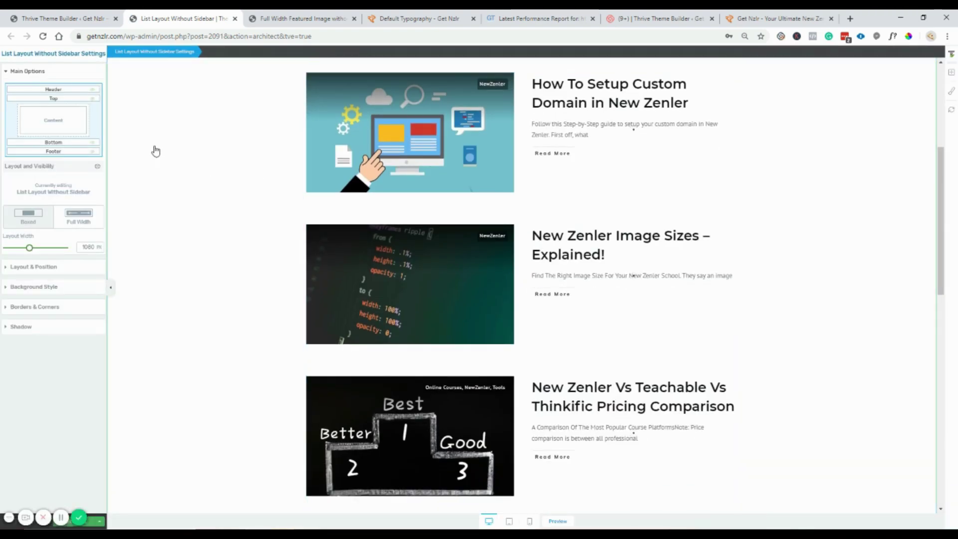
{"action": "scroll", "coordinate": [324, 233], "scroll_direction": "down", "scroll_amount": 10}
{"action": "scroll", "coordinate": [324, 230], "scroll_direction": "down", "scroll_amount": 3}
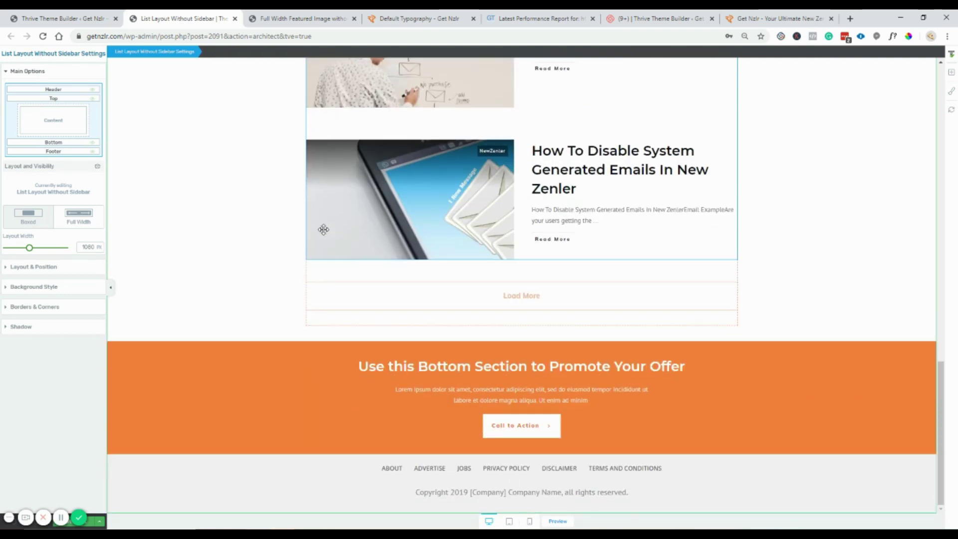
{"action": "left_click", "coordinate": [93, 144]}
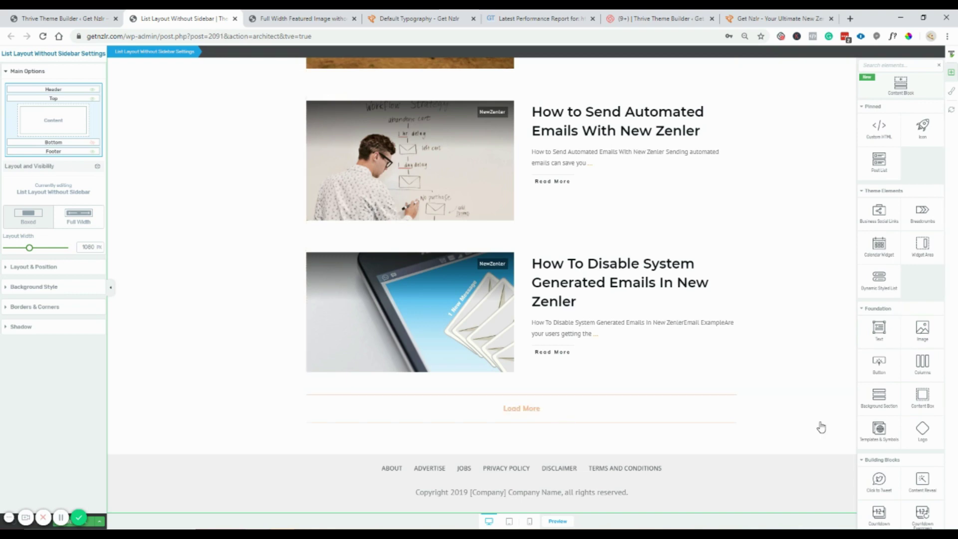
{"action": "scroll", "coordinate": [624, 393], "scroll_direction": "up", "scroll_amount": 15}
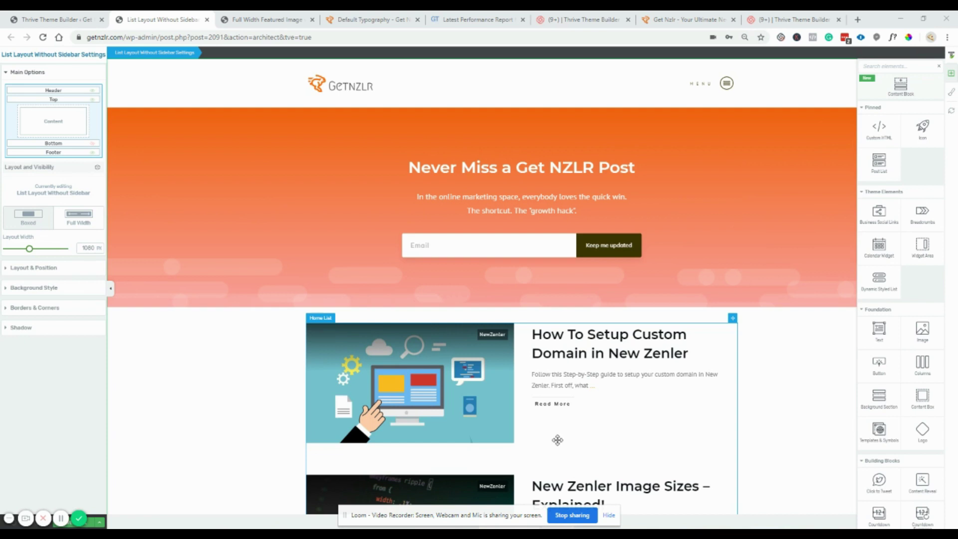
Step: Re-test getnzlr.com in GTmetrix, getting PageSpeed 94%, YSlow 79% and 6.1s fully loaded
{"action": "left_click", "coordinate": [456, 24]}
{"action": "left_click", "coordinate": [795, 107]}
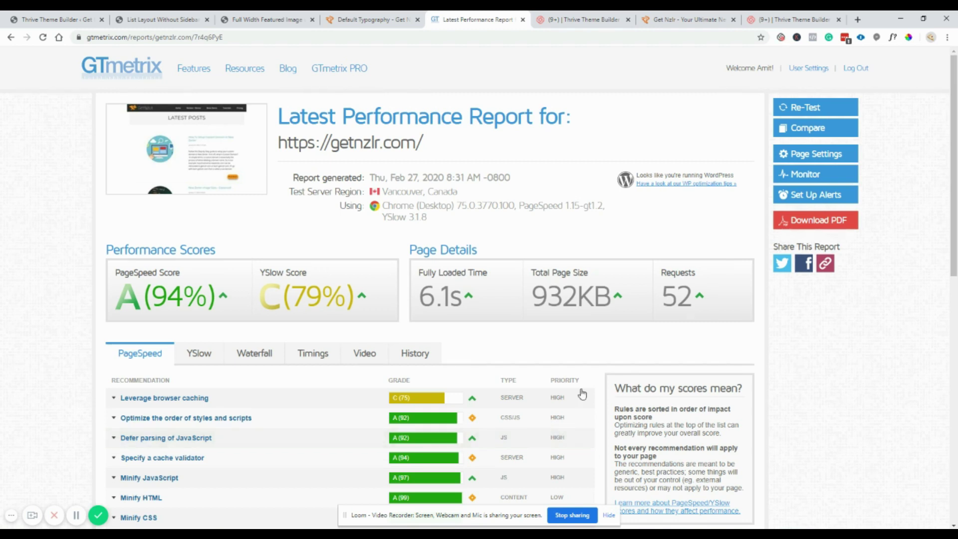
Step: Skim the PageSpeed recommendations, then browse the Waterfall chart of getnzlr.com's requests
{"action": "scroll", "coordinate": [496, 405], "scroll_direction": "down", "scroll_amount": 9}
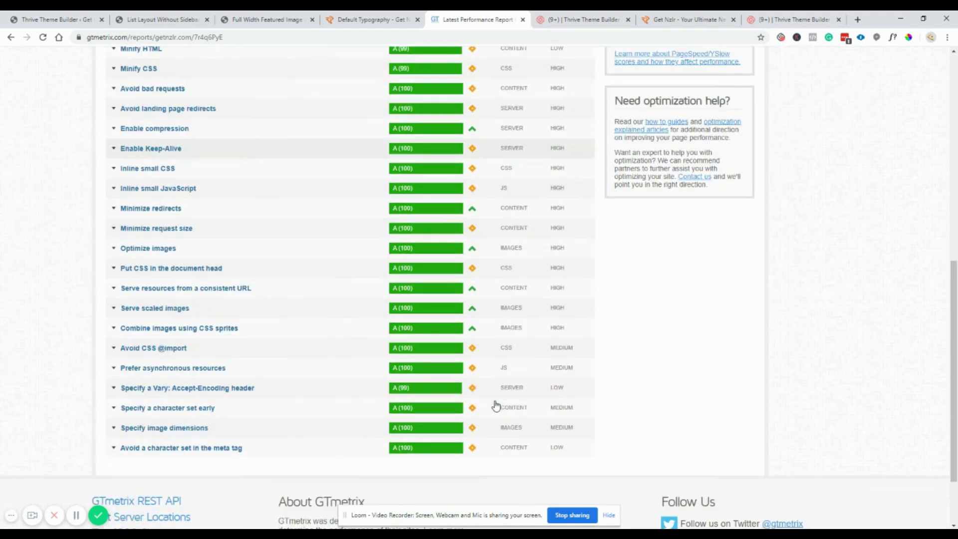
{"action": "scroll", "coordinate": [495, 405], "scroll_direction": "up", "scroll_amount": 8}
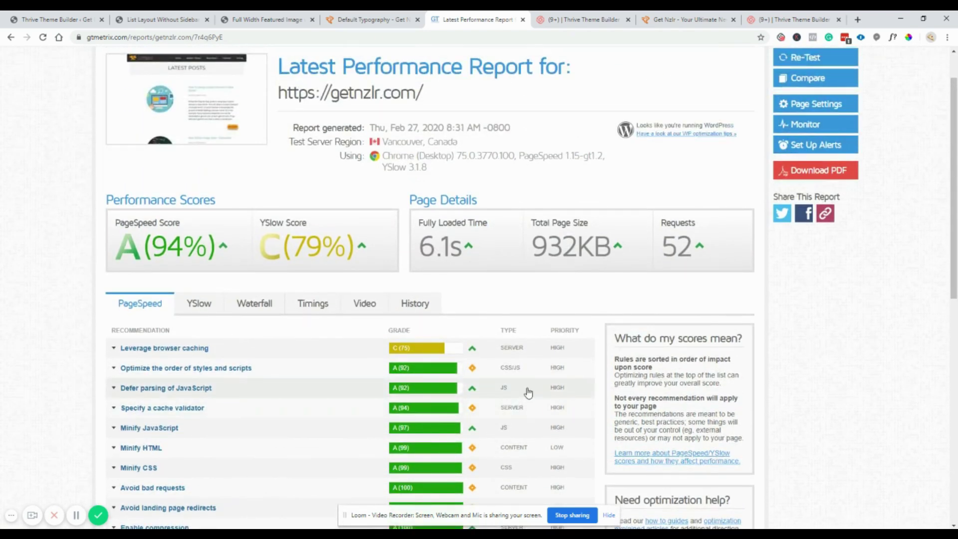
{"action": "left_click", "coordinate": [256, 304]}
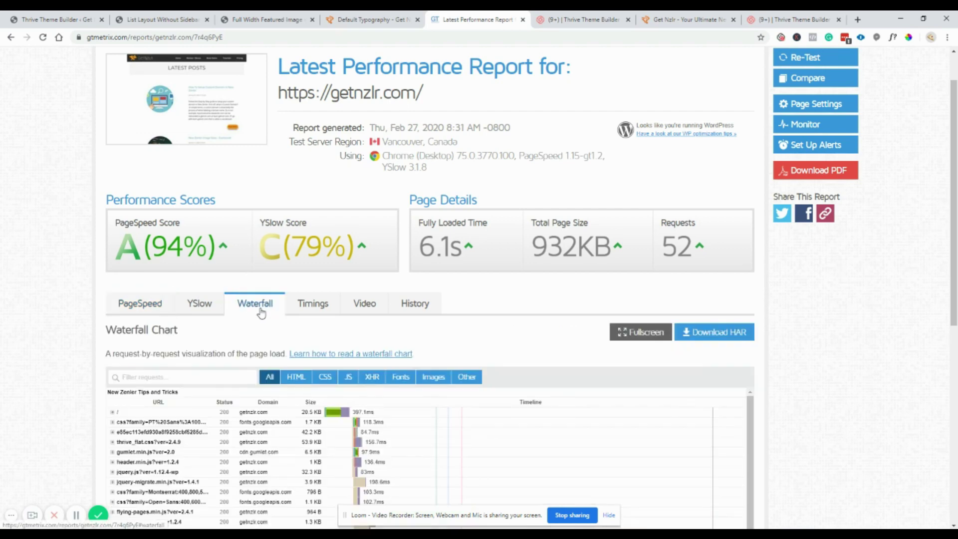
{"action": "scroll", "coordinate": [490, 357], "scroll_direction": "down", "scroll_amount": 2}
{"action": "scroll", "coordinate": [491, 359], "scroll_direction": "down", "scroll_amount": 3}
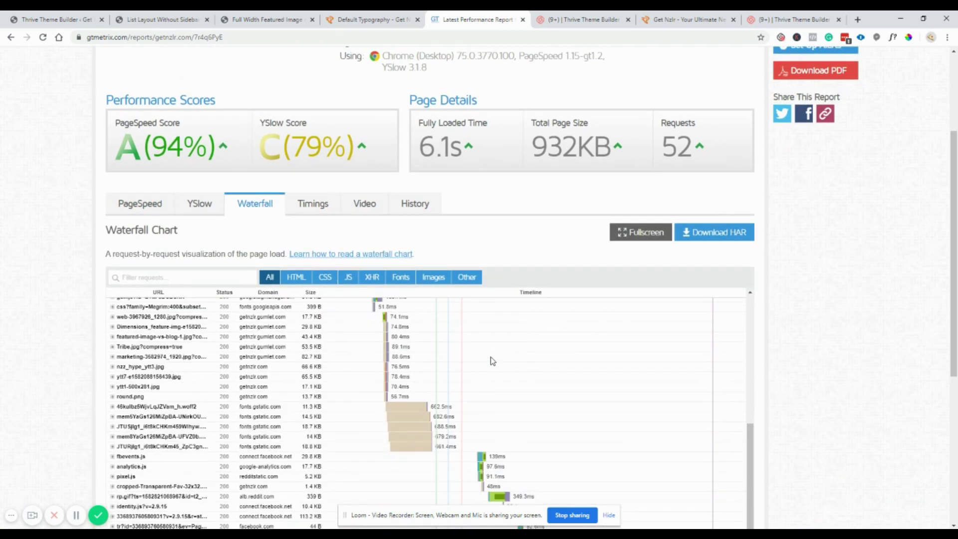